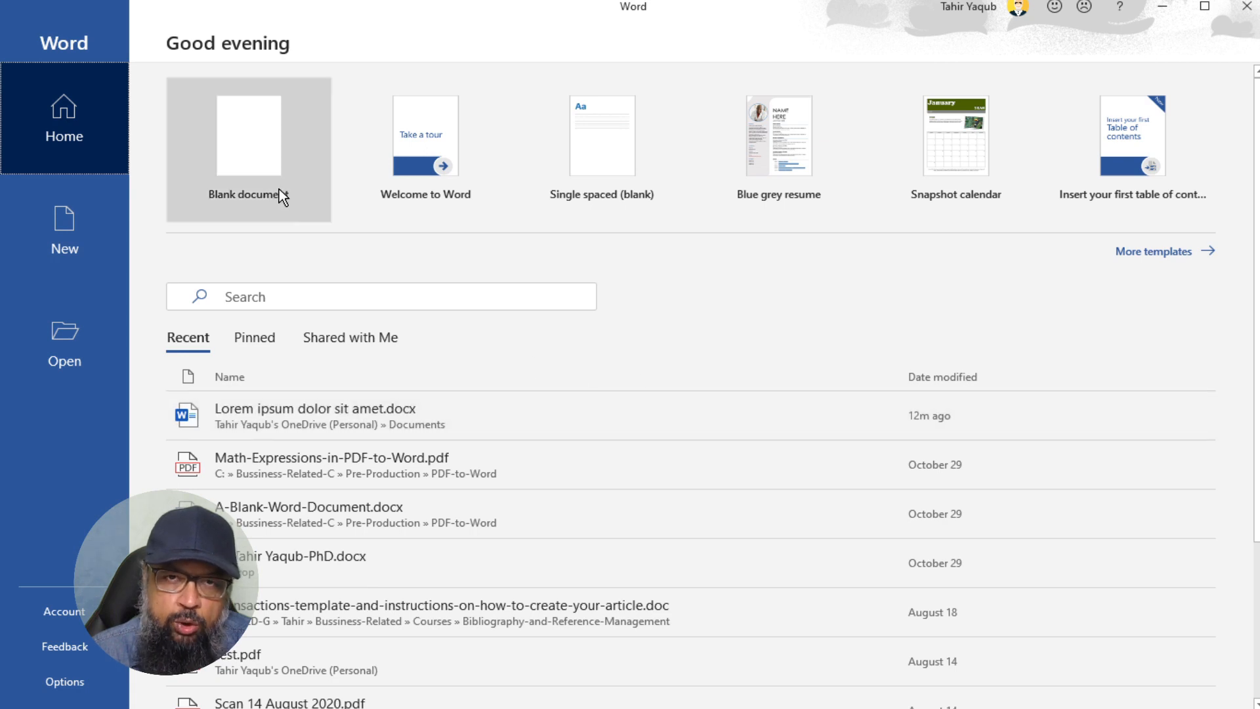
- From a blank document, uncheck 'Show the Start screen when this application starts' in General options
click(260, 147)
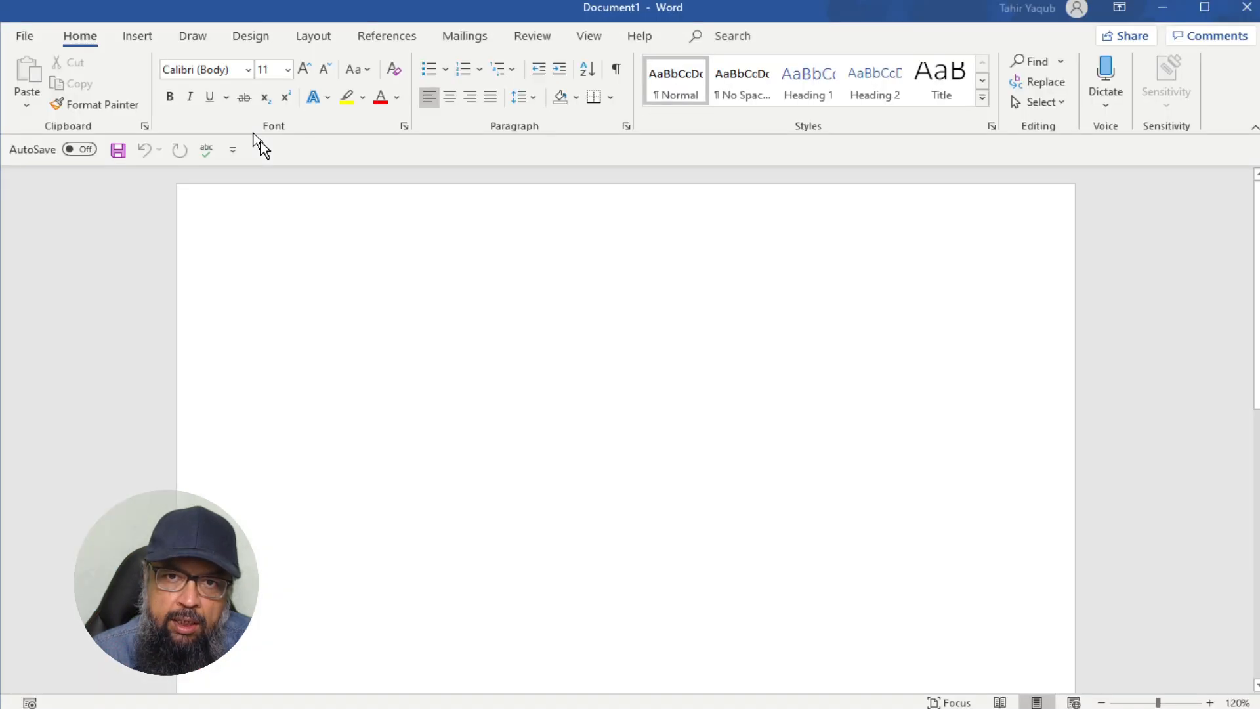
click(26, 39)
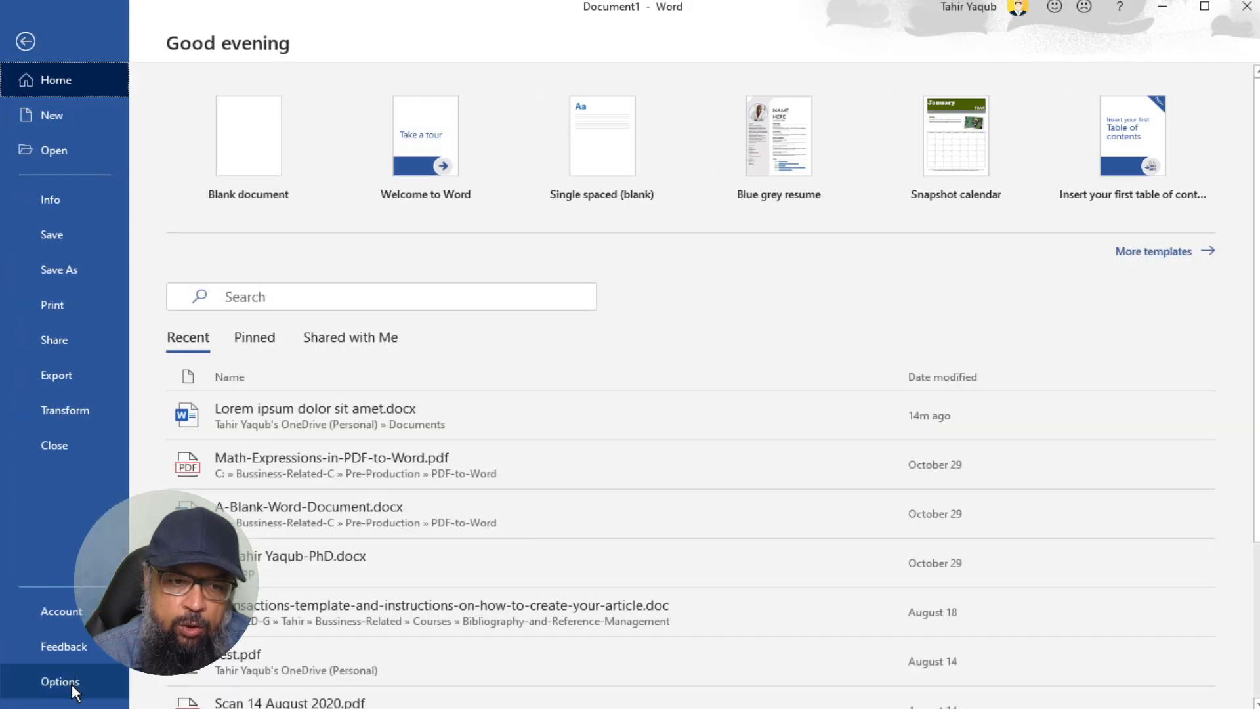
click(73, 687)
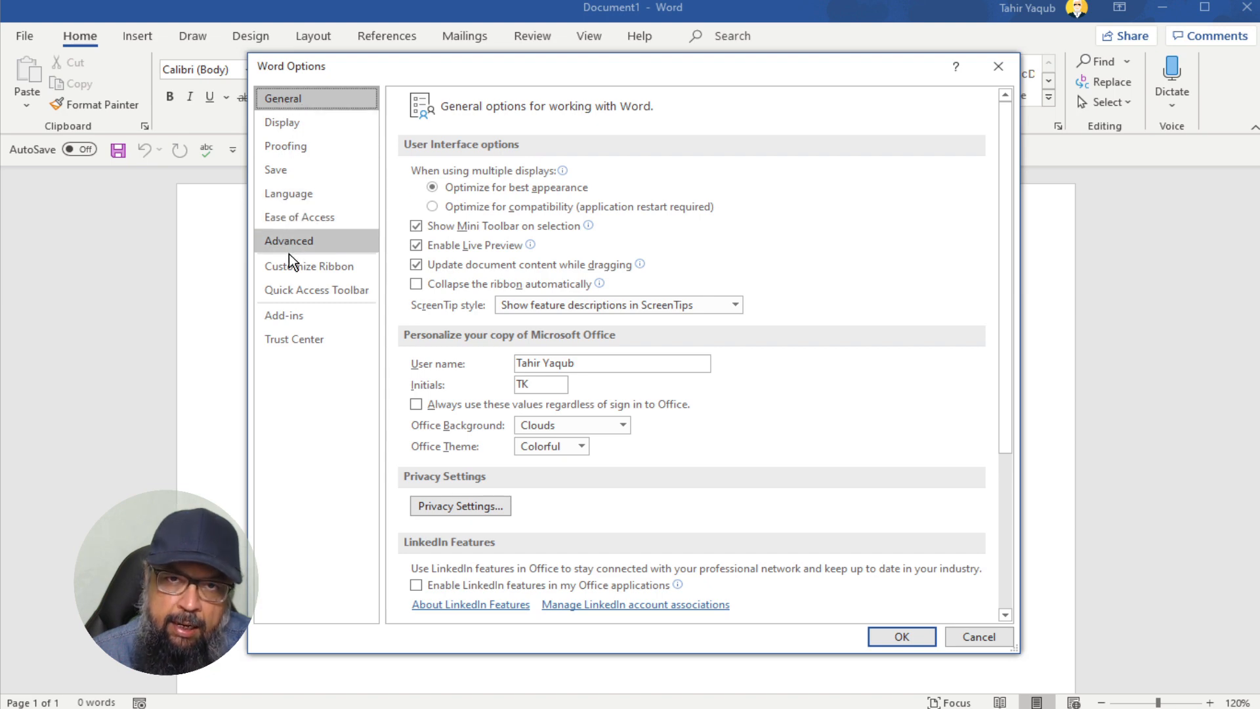
scroll(676, 344, down, 3)
scroll(676, 345, down, 2)
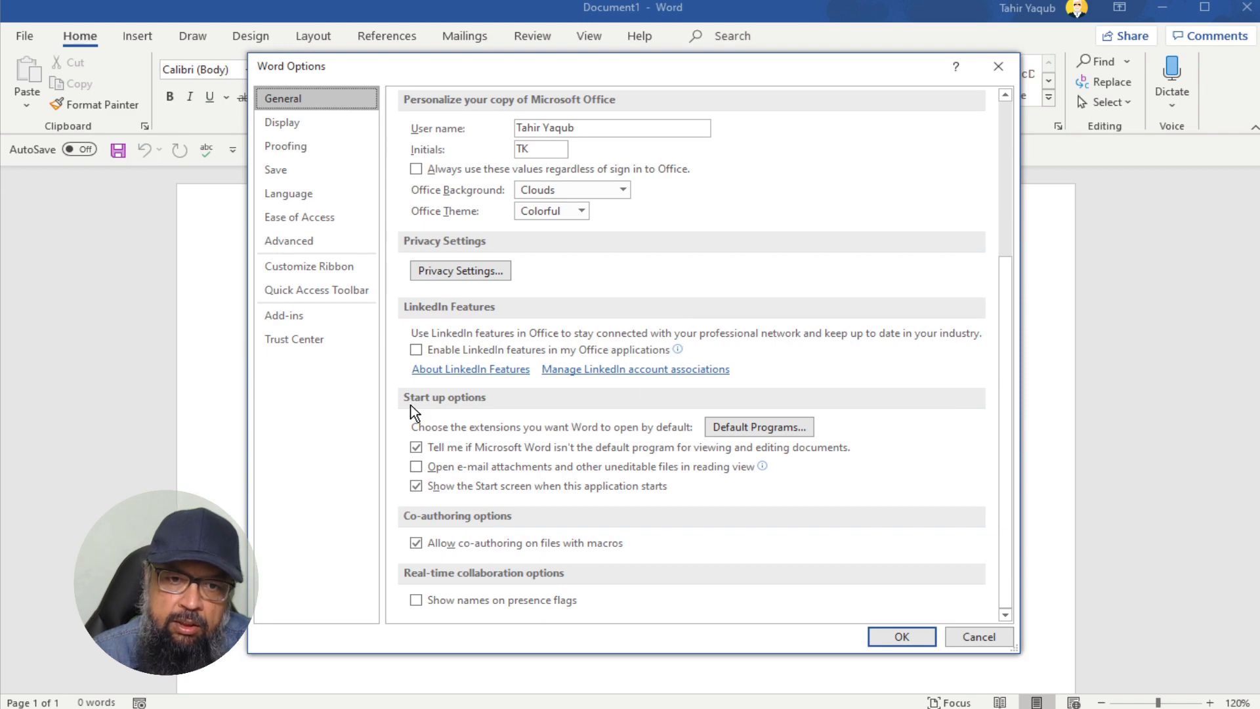
click(415, 492)
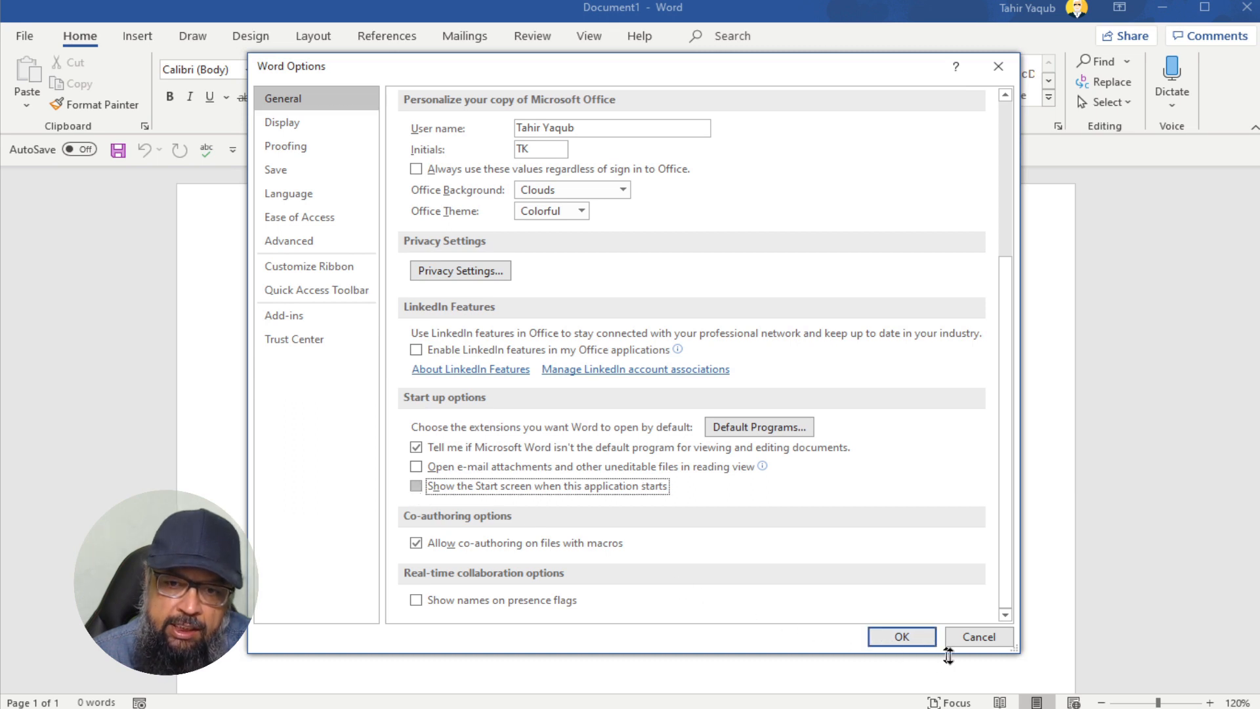
click(911, 639)
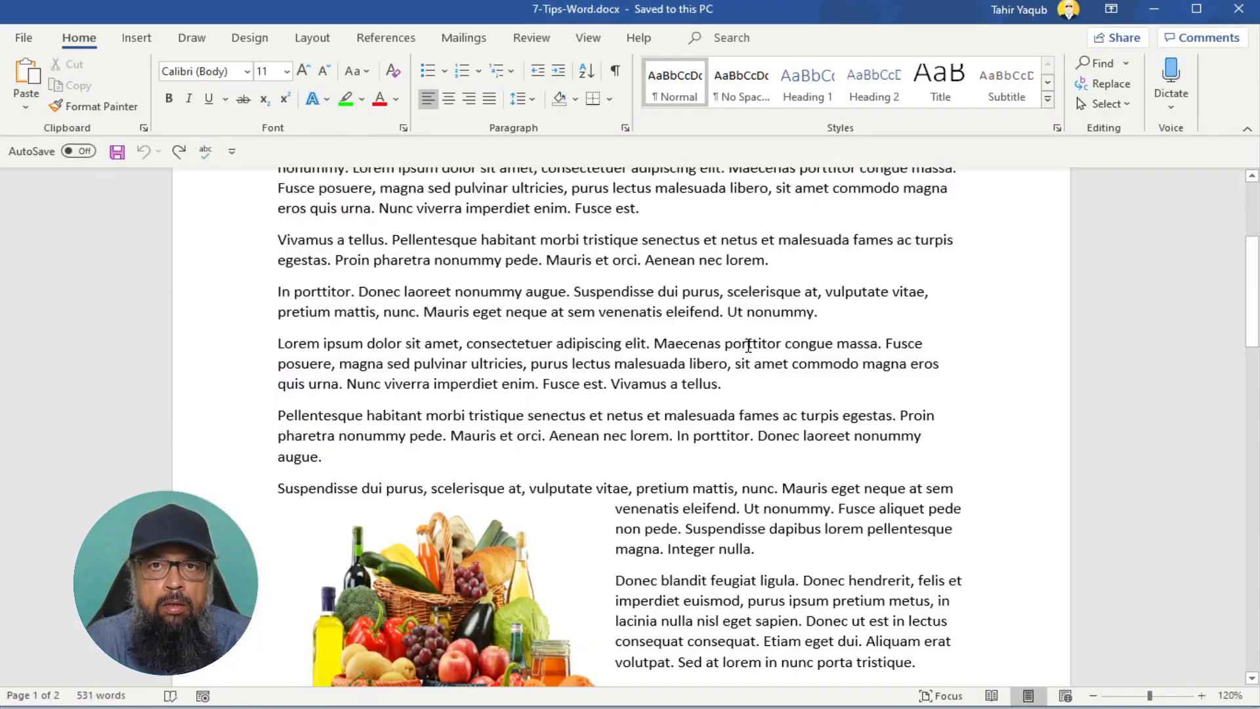
- Scroll 7-Tips-Word.docx to the top of the first page
scroll(748, 346, up, 5)
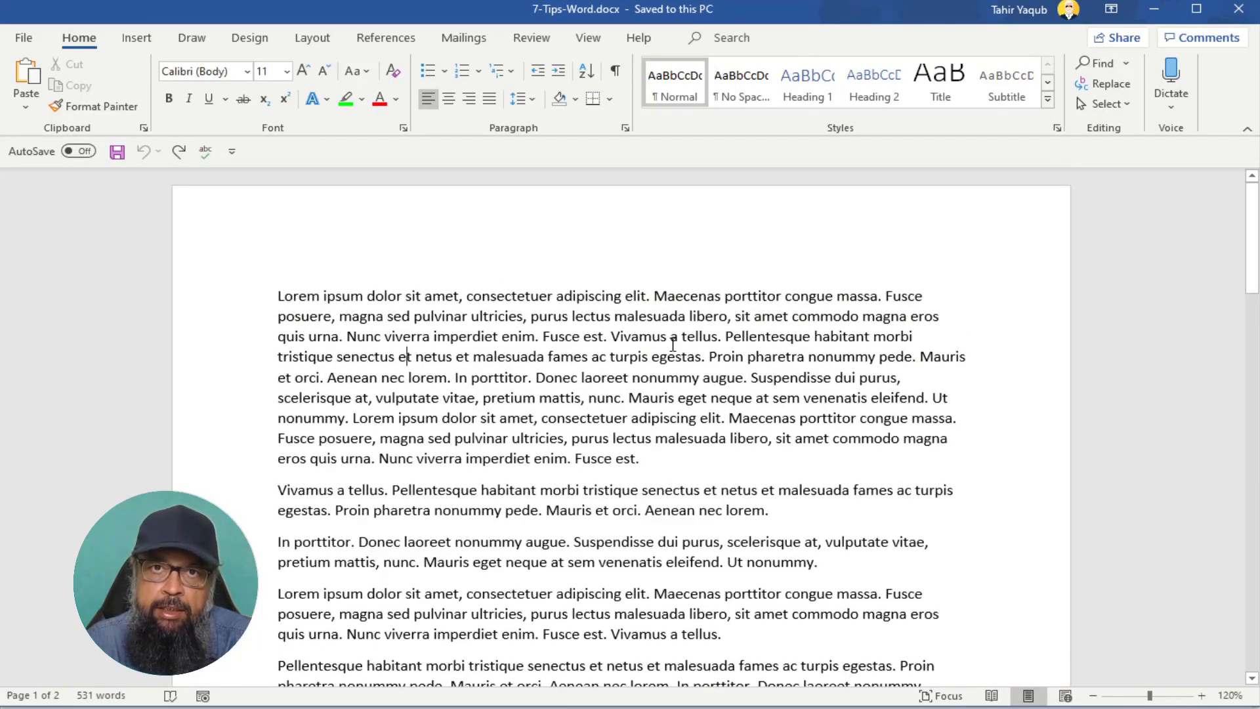
scroll(680, 344, down, 2)
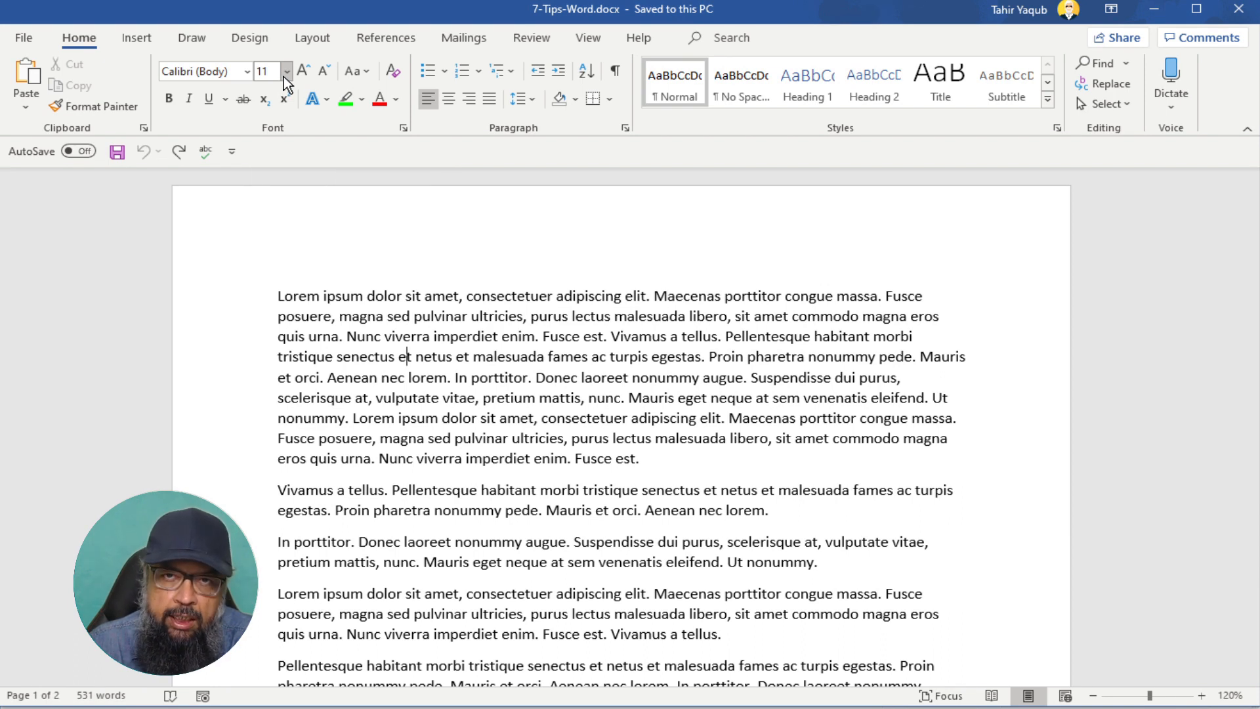
- Format the words 'Lorem ipsum dolor' as Georgia 12 pt
drag(278, 296, 398, 297)
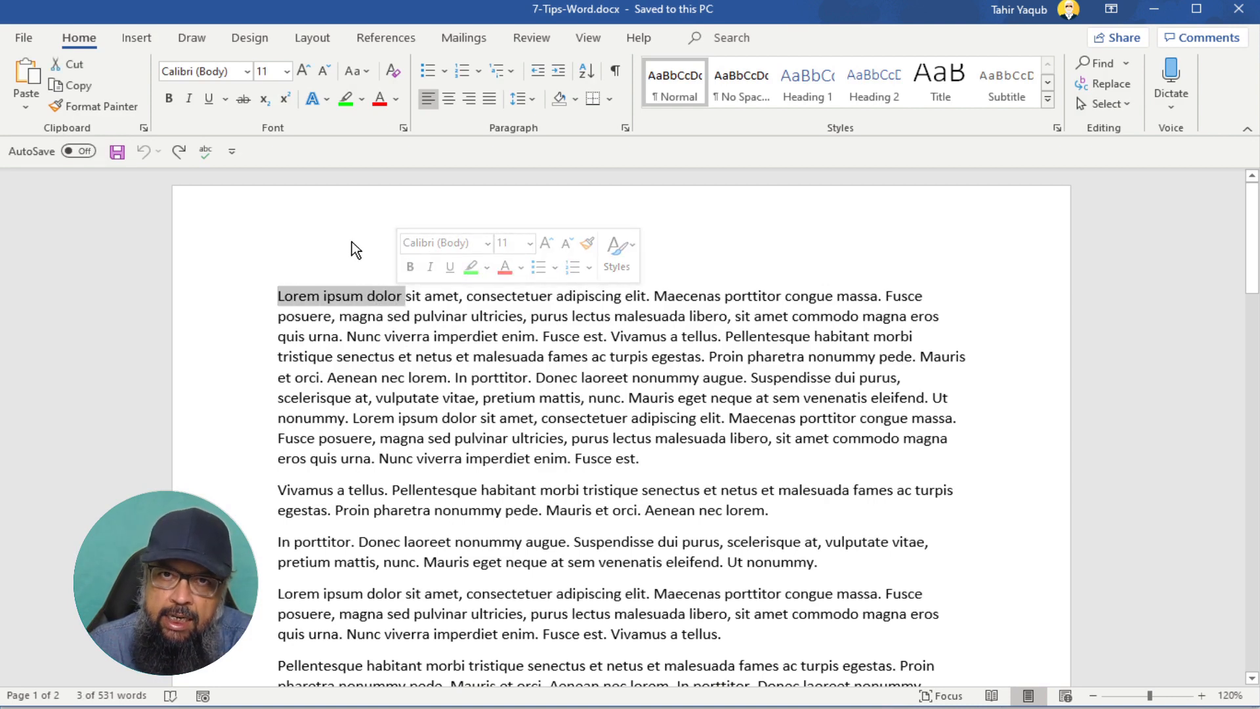
click(247, 72)
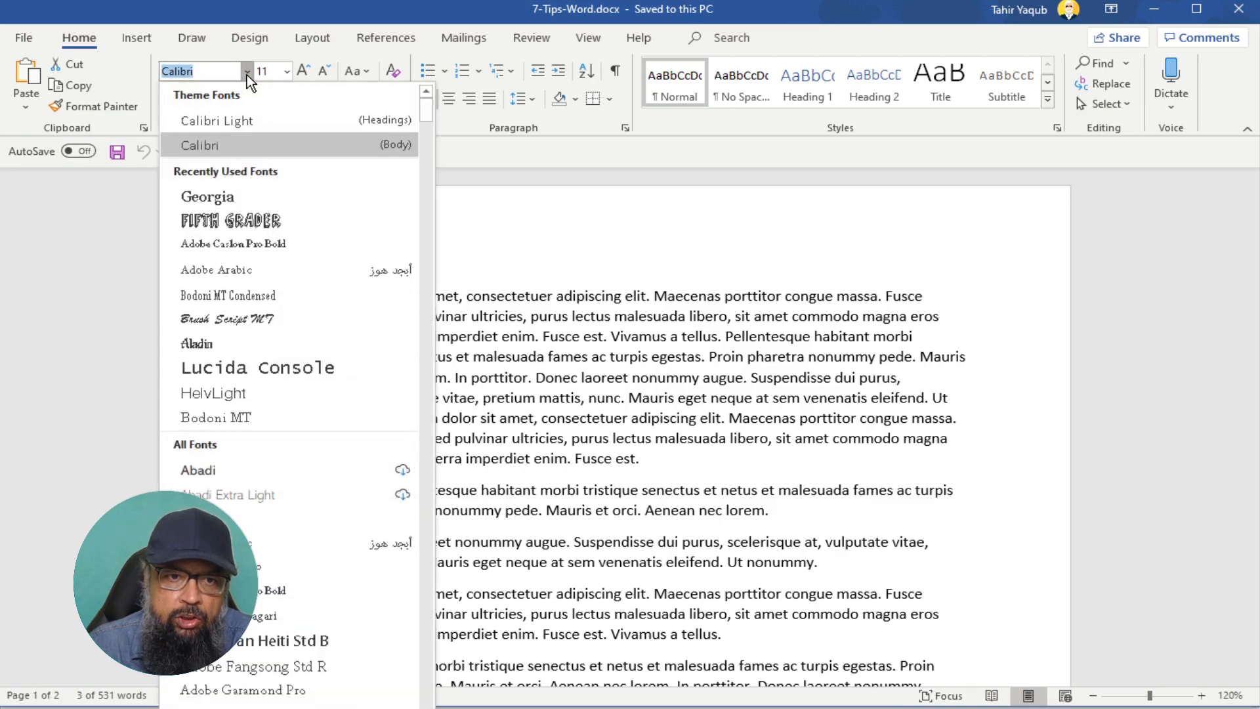
key(Escape)
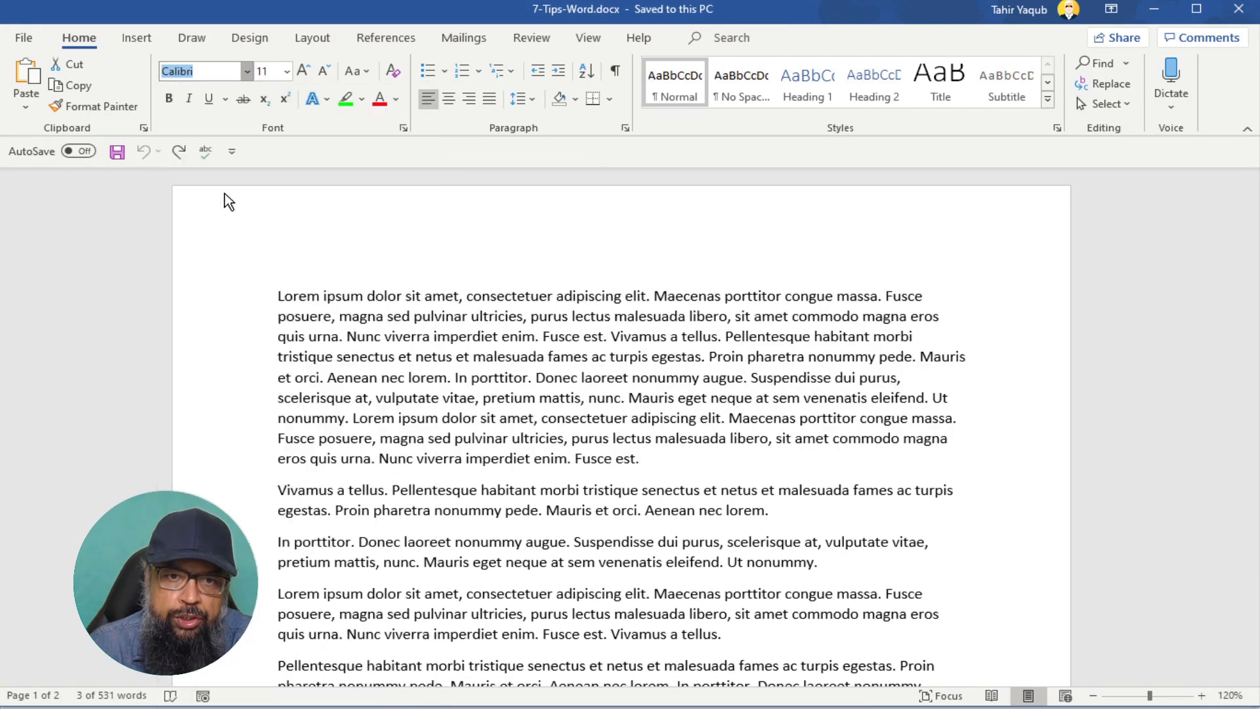
click(287, 72)
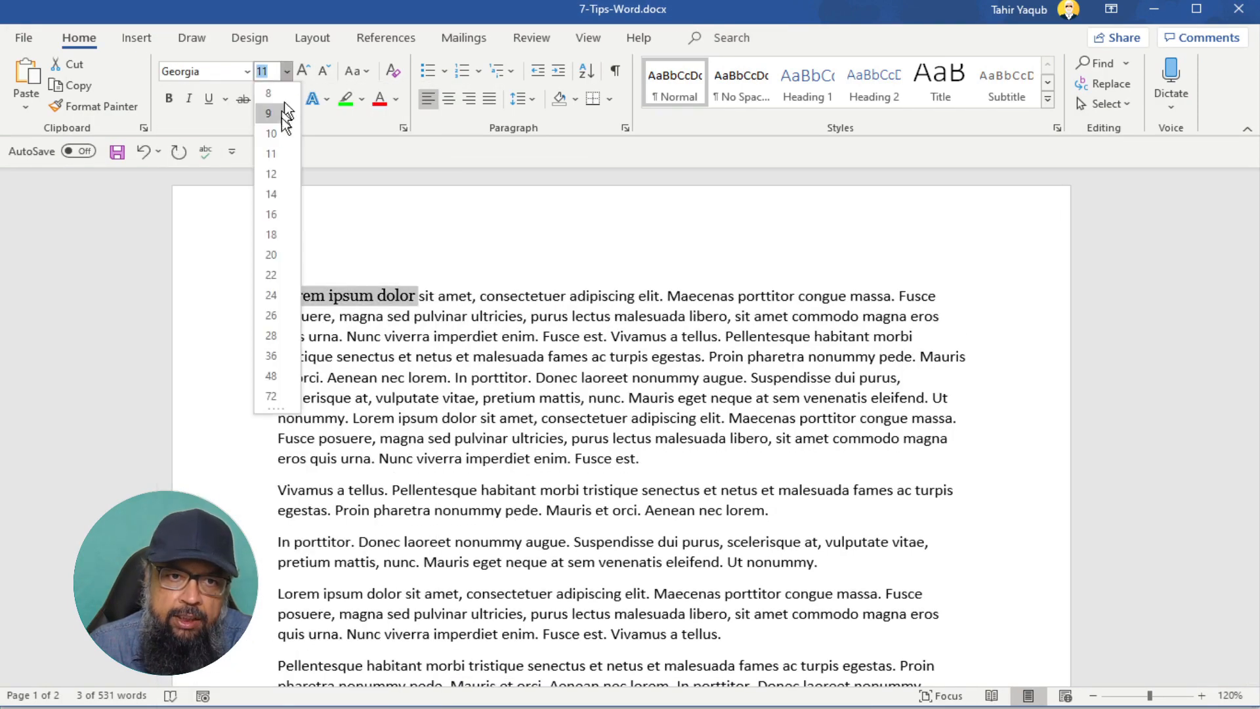
click(273, 174)
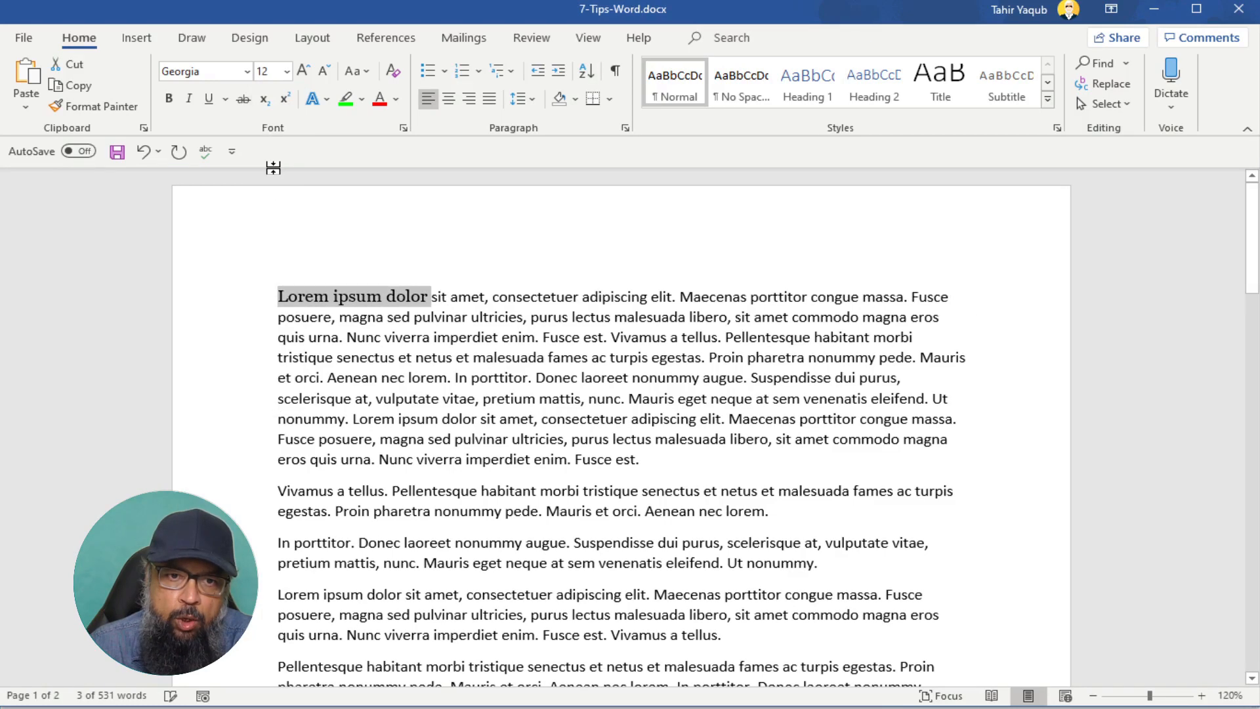
- In the Font dialog, set Georgia 12 pt as default for all Normal.dotm documents
right_click(374, 309)
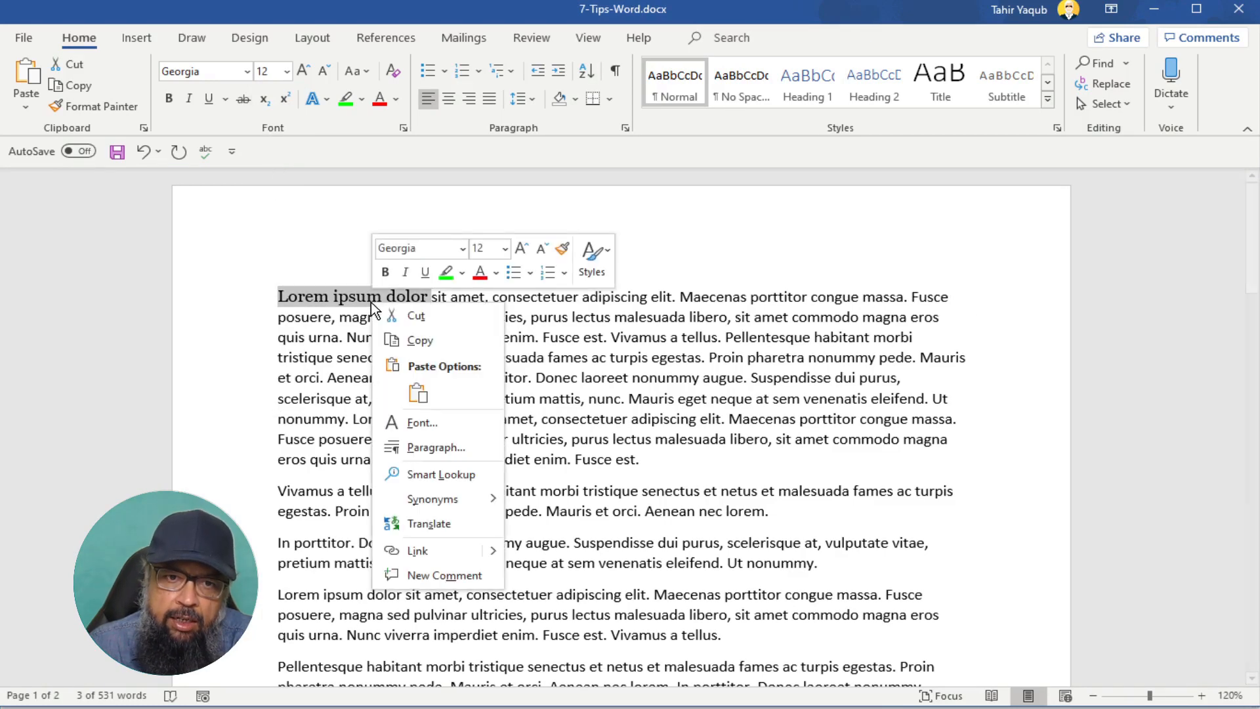
click(415, 423)
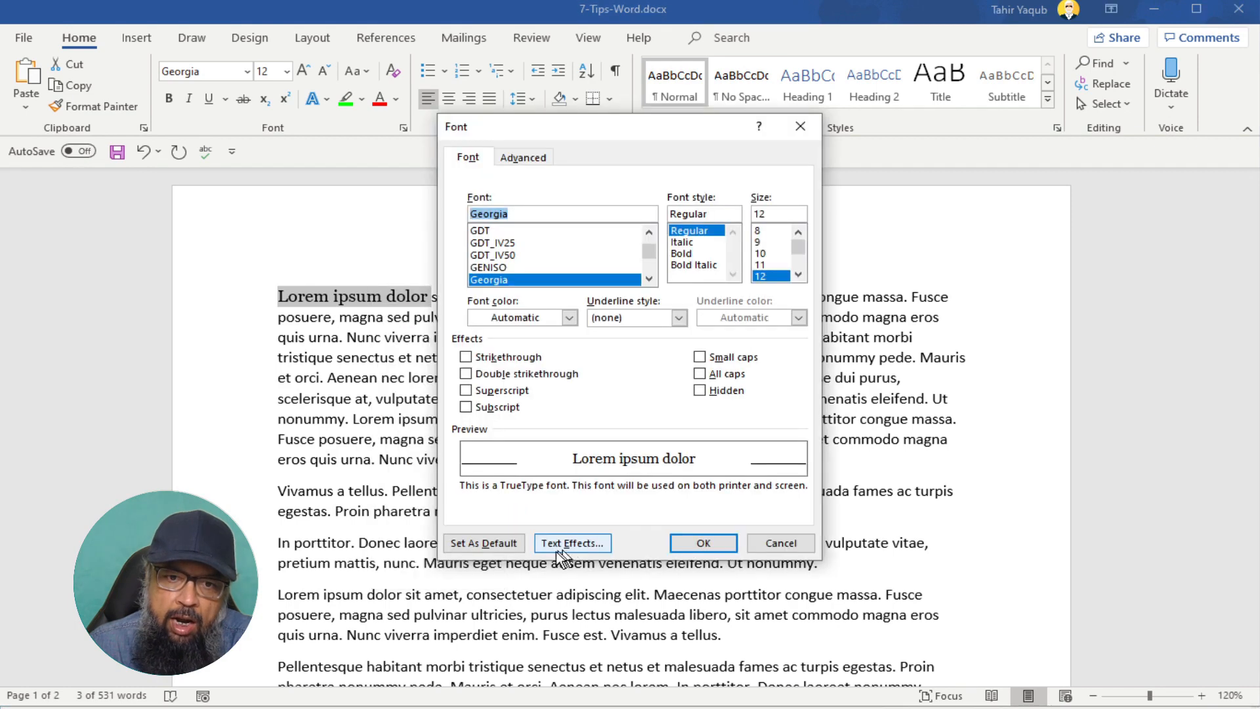
click(483, 543)
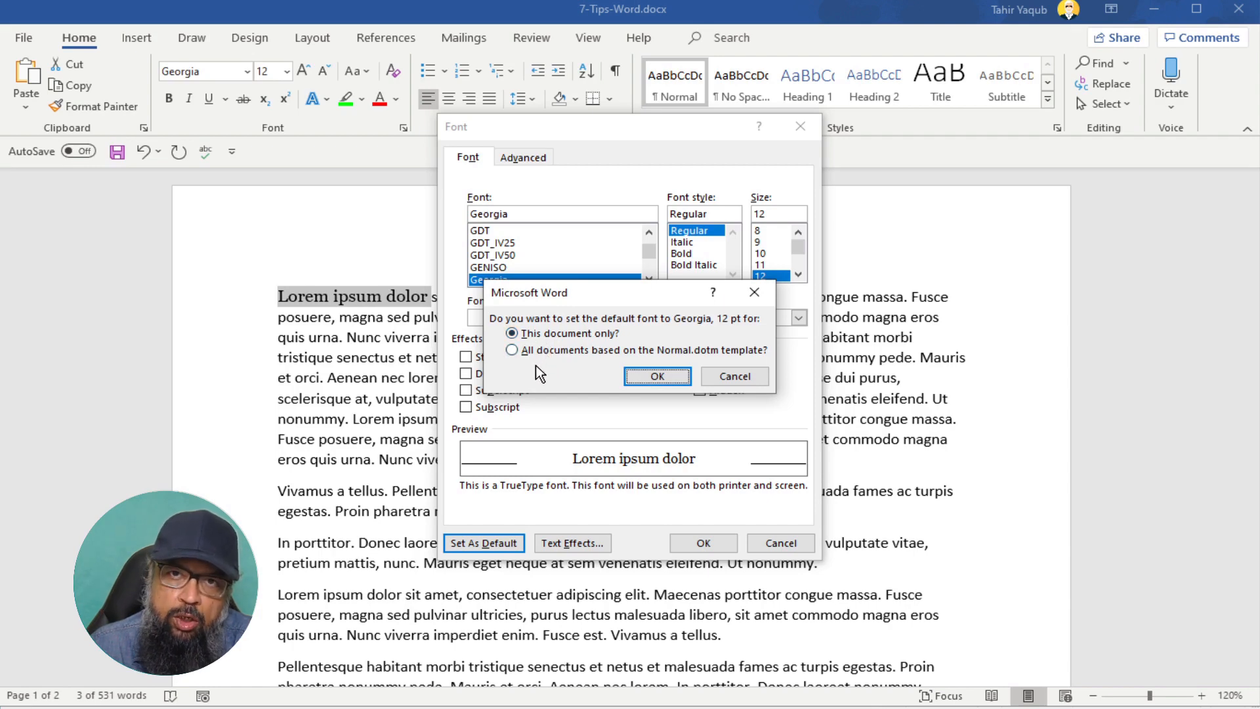
click(512, 354)
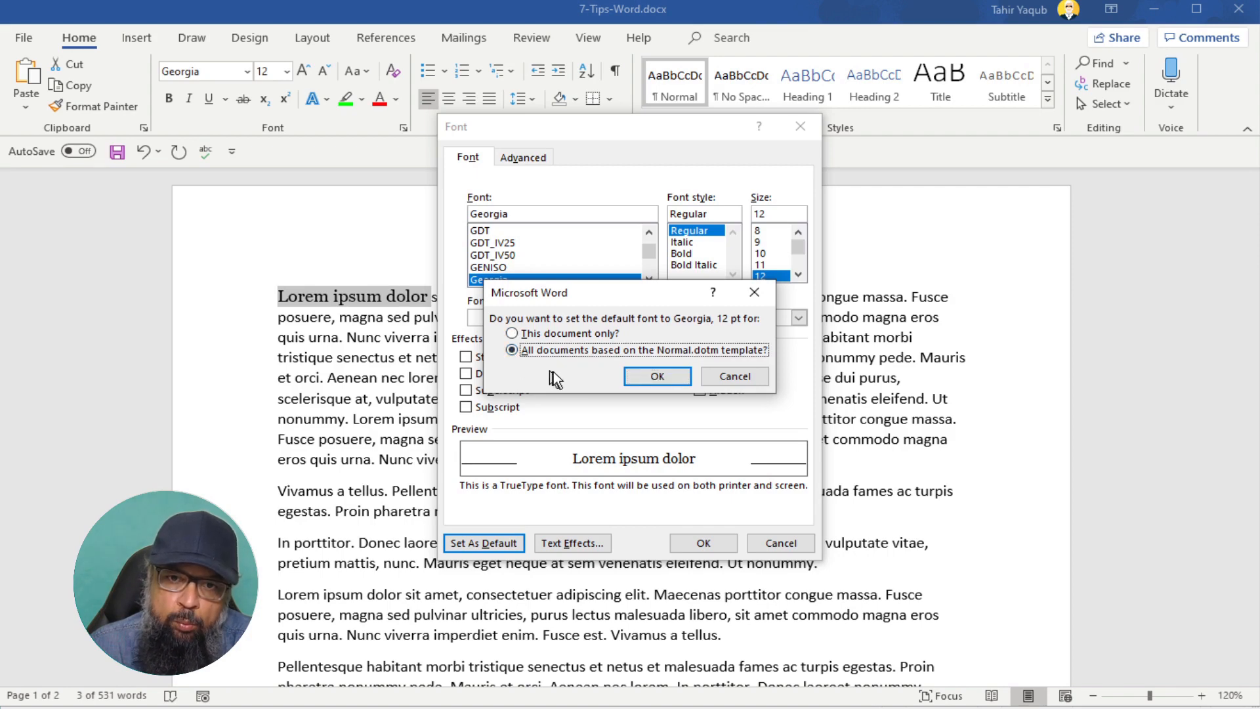
click(657, 376)
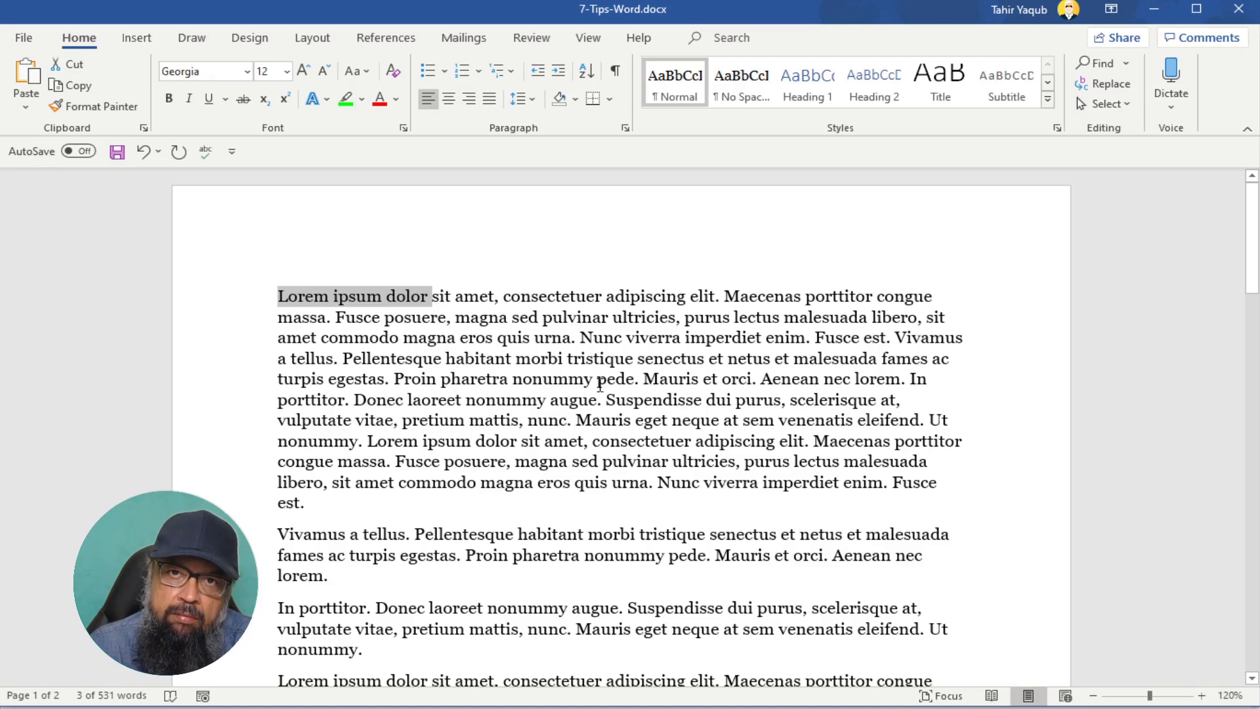
scroll(599, 386, down, 6)
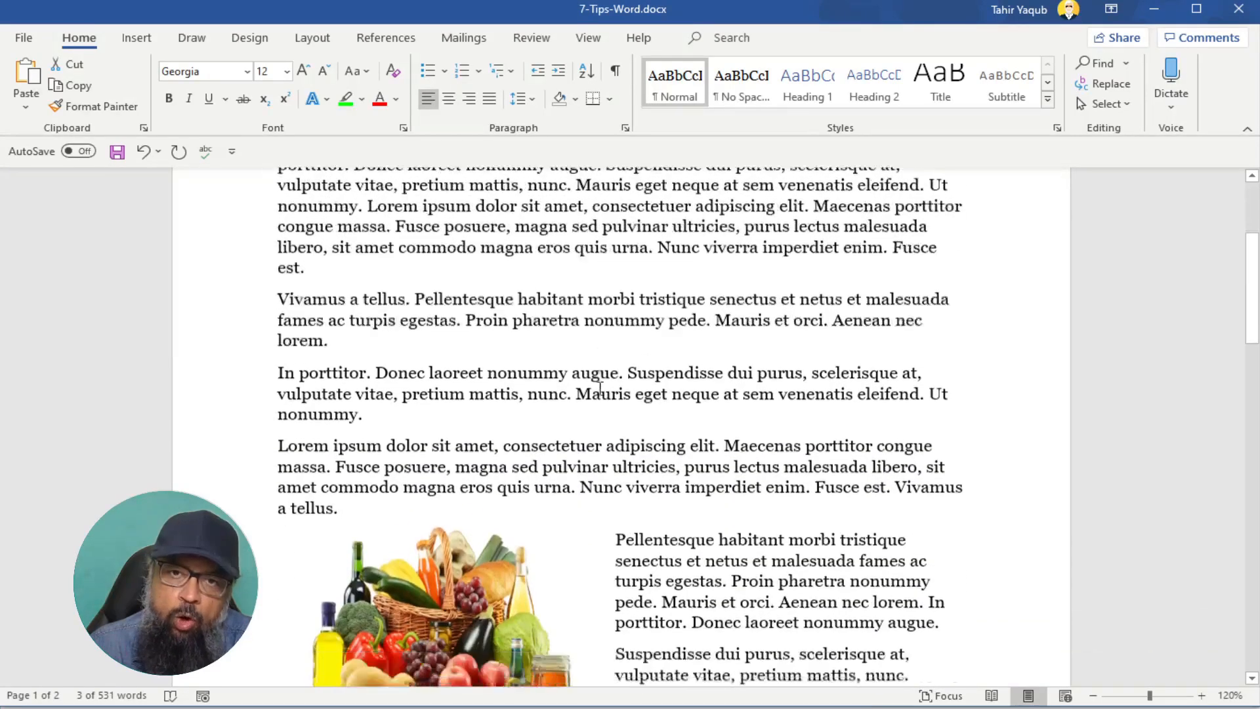
scroll(599, 392, down, 2)
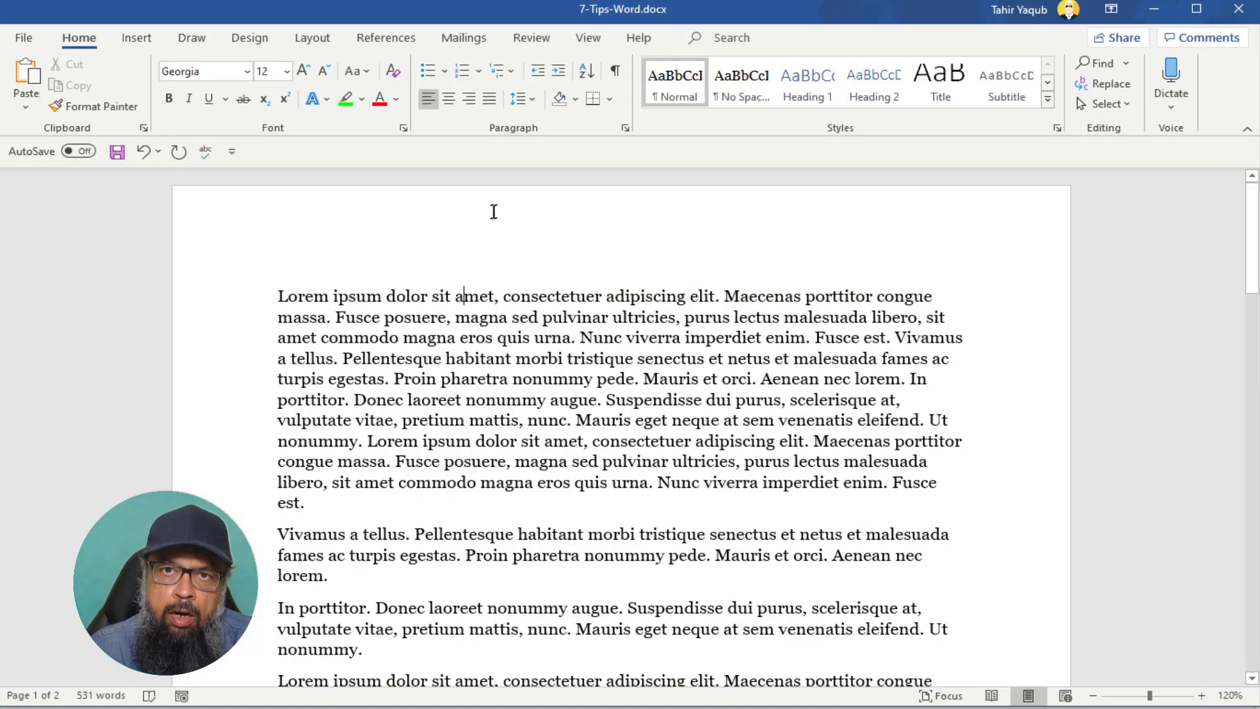
click(33, 38)
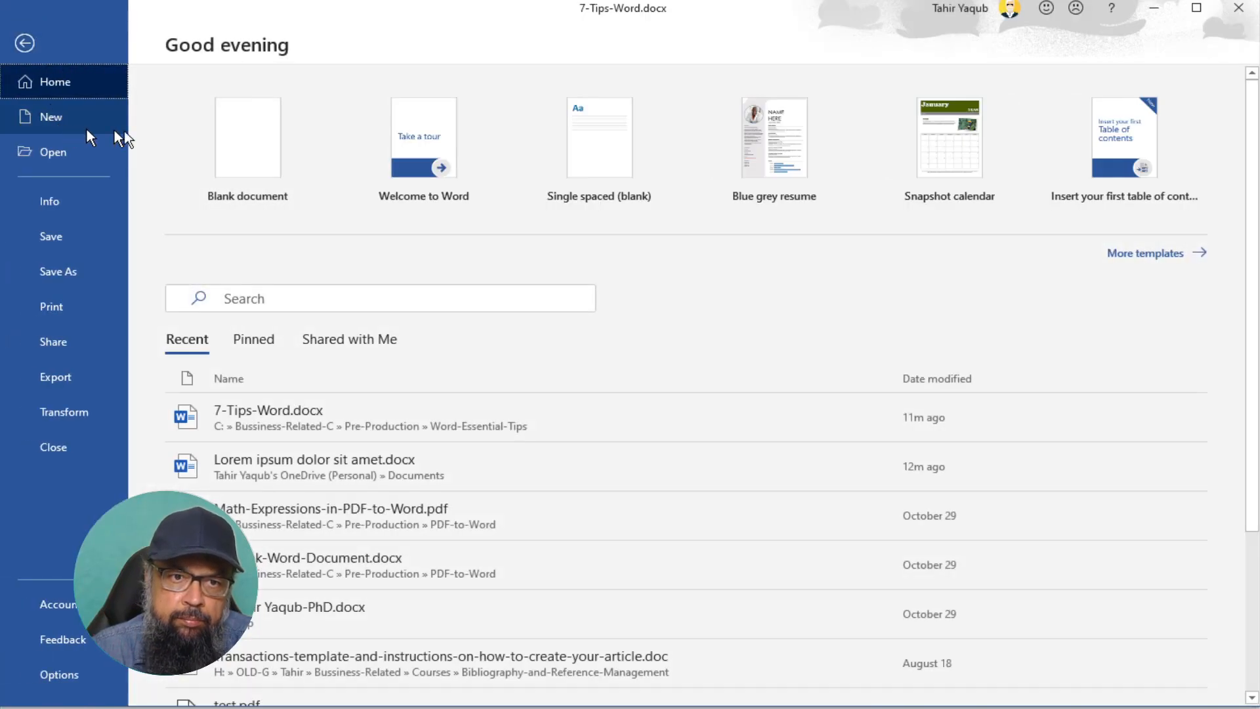
click(251, 138)
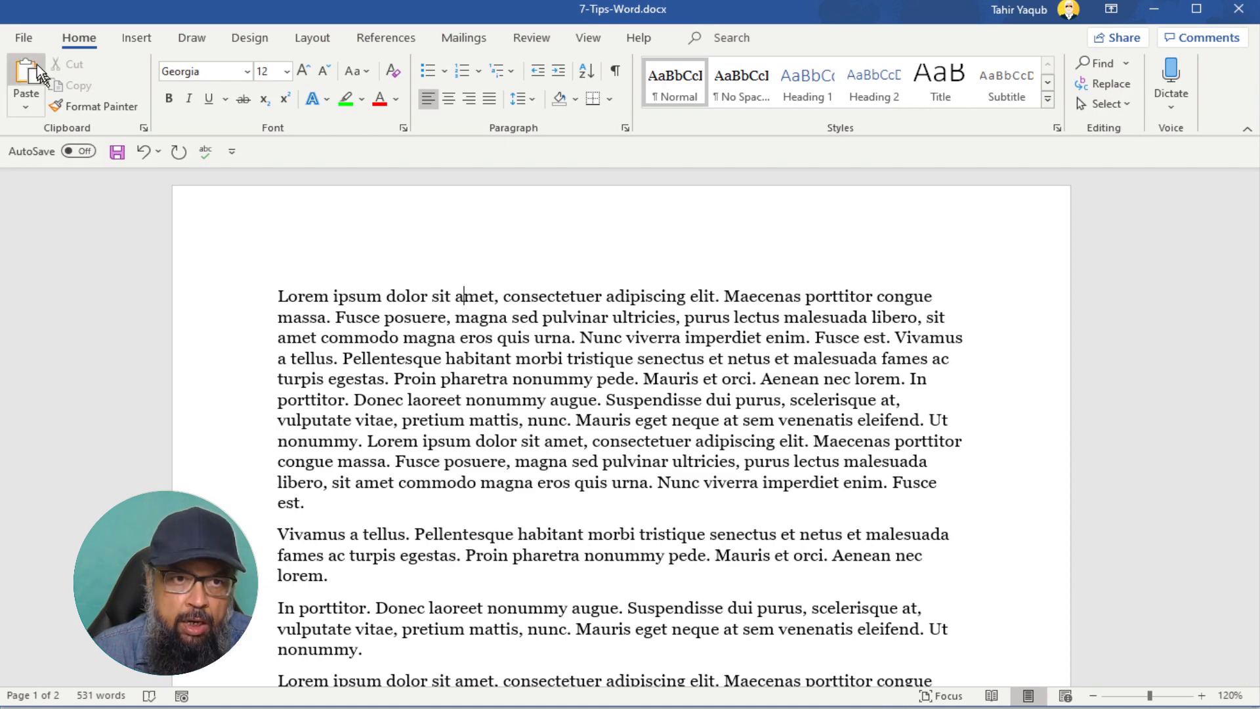
click(23, 38)
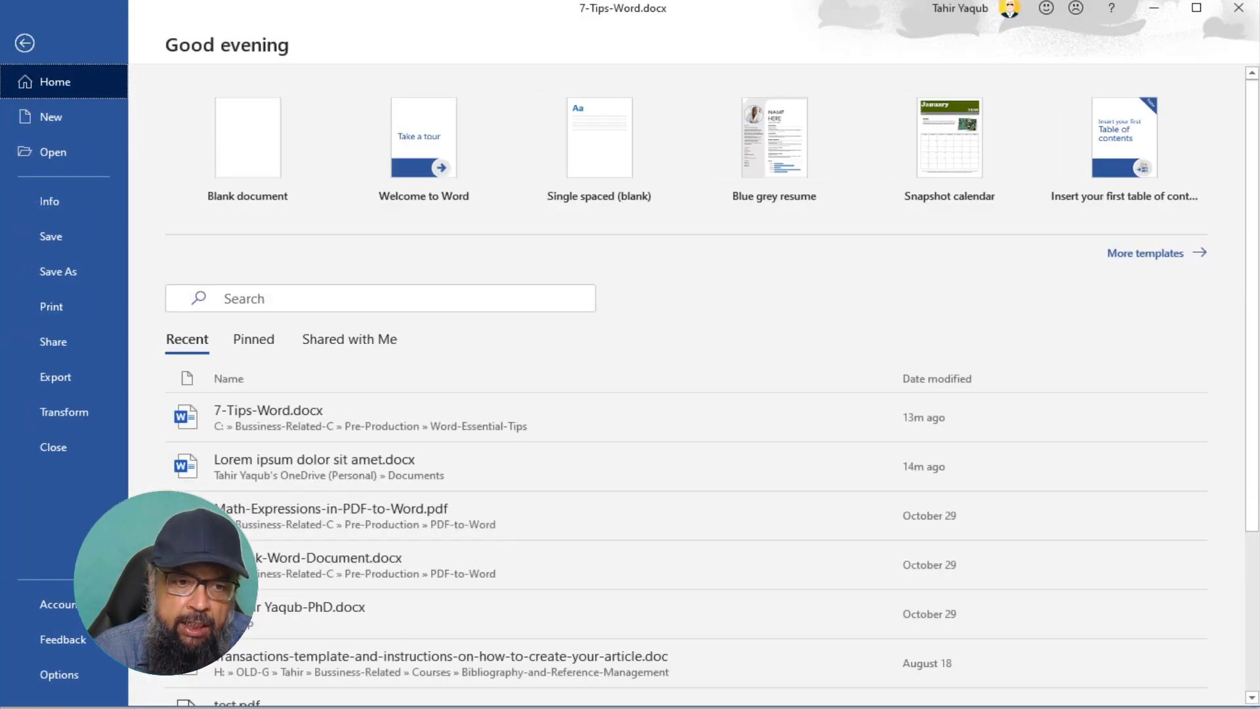
click(69, 677)
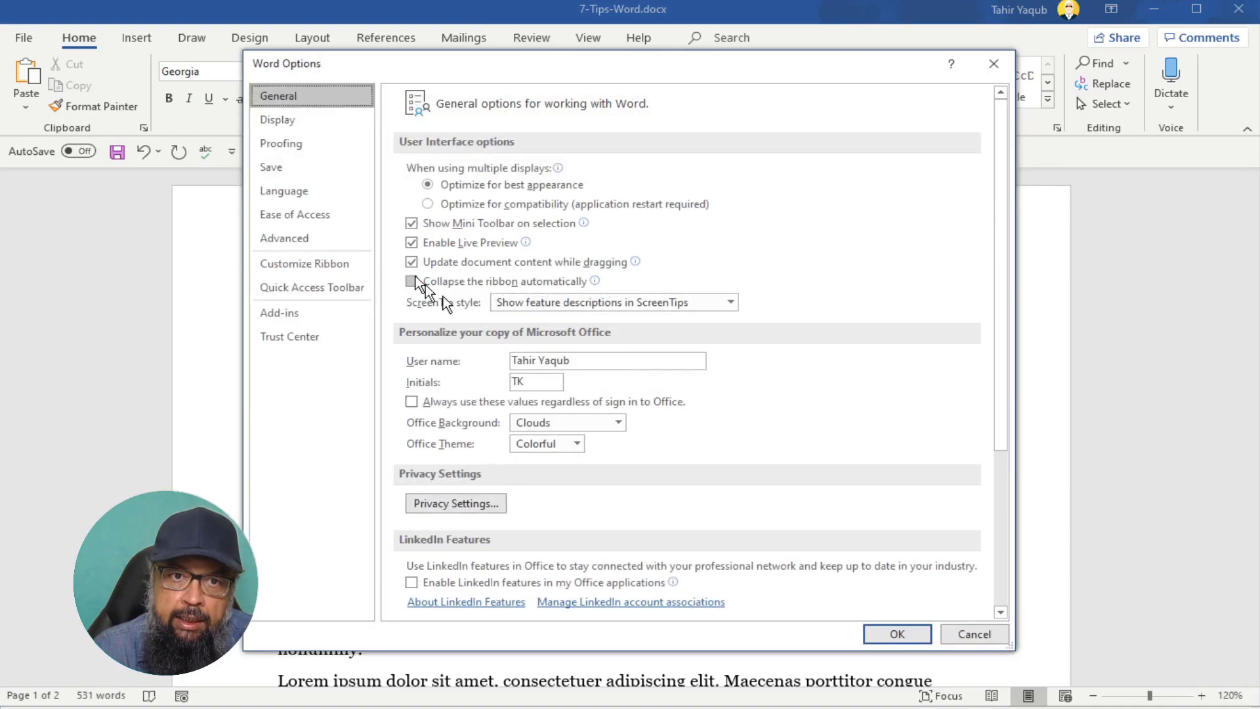
click(271, 169)
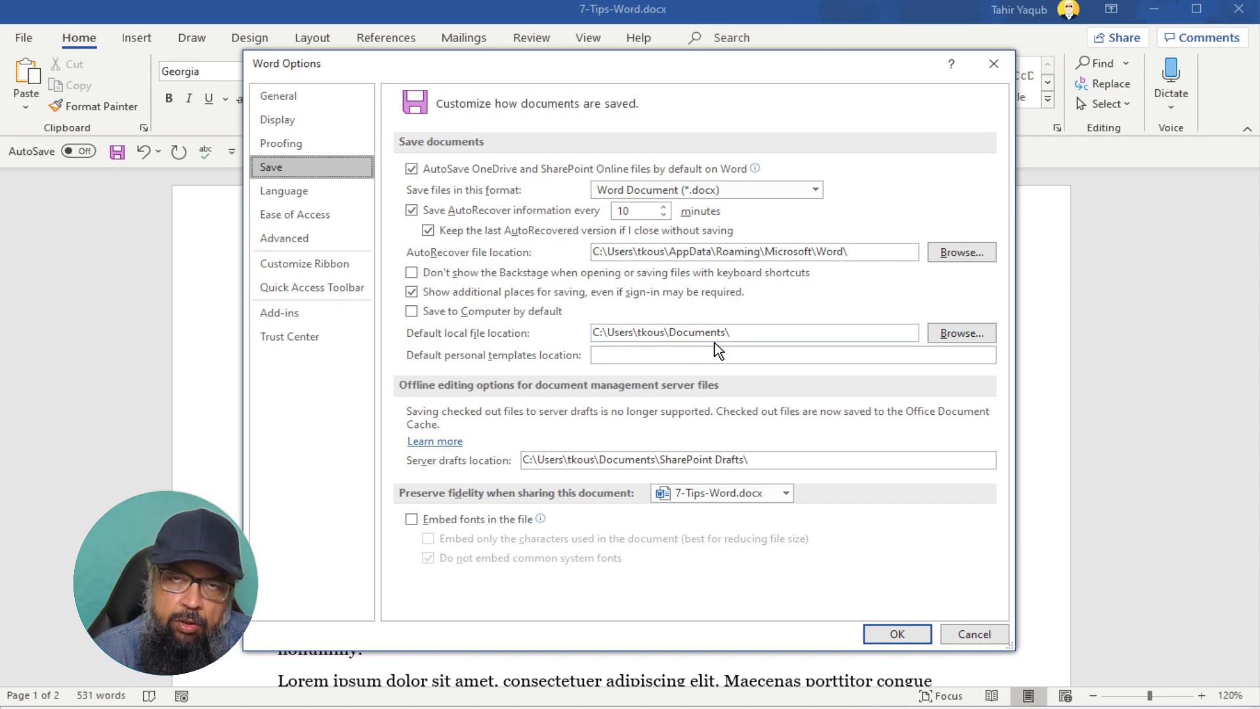
click(959, 336)
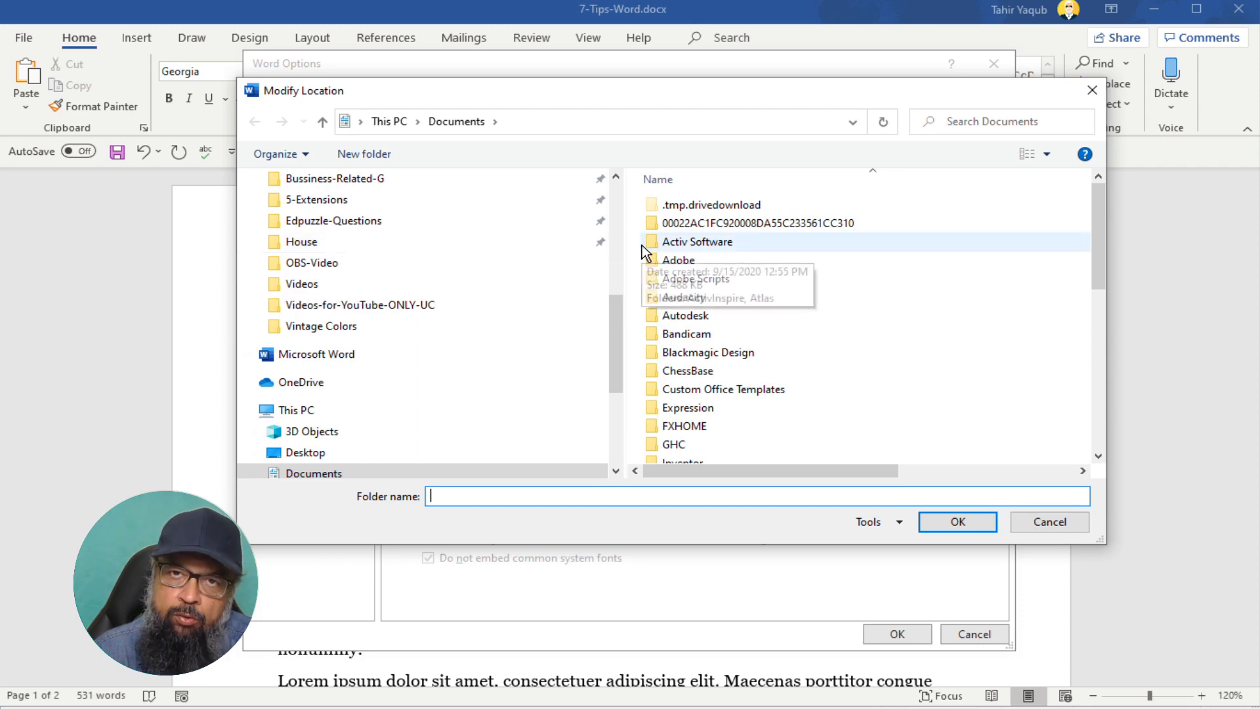
click(1049, 522)
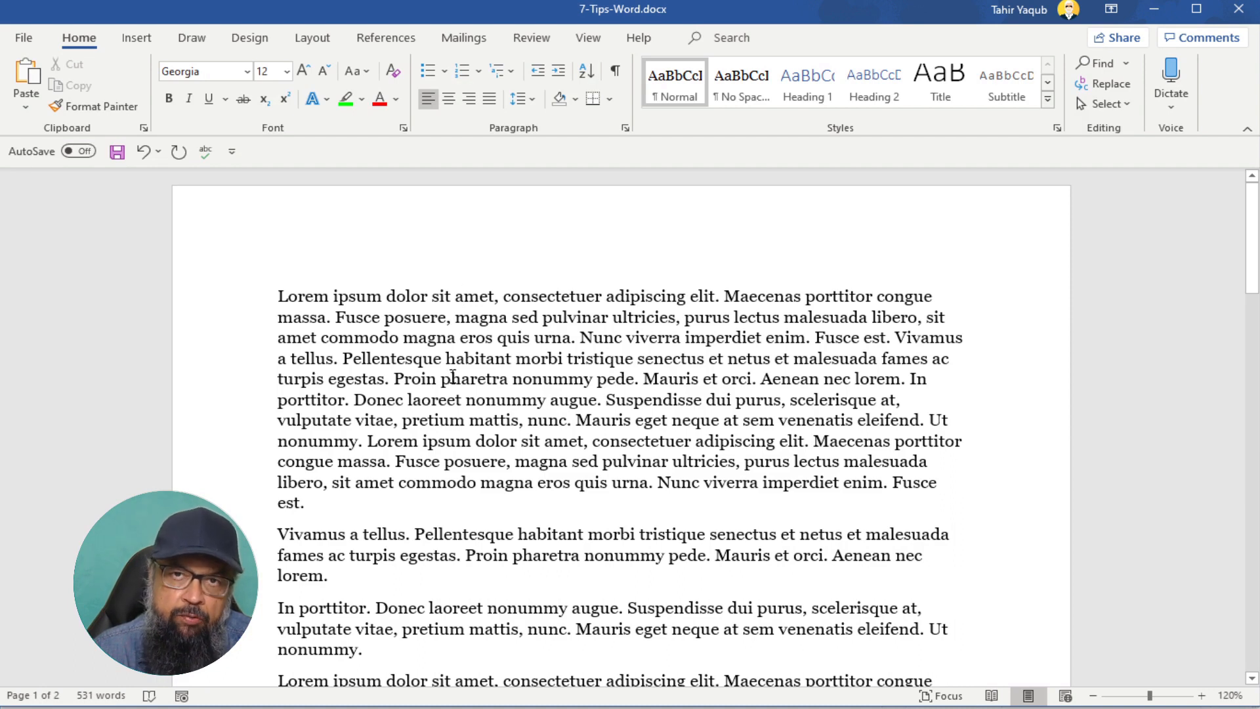
- Place the insertion point in the first paragraph and show the Insert commands
click(309, 317)
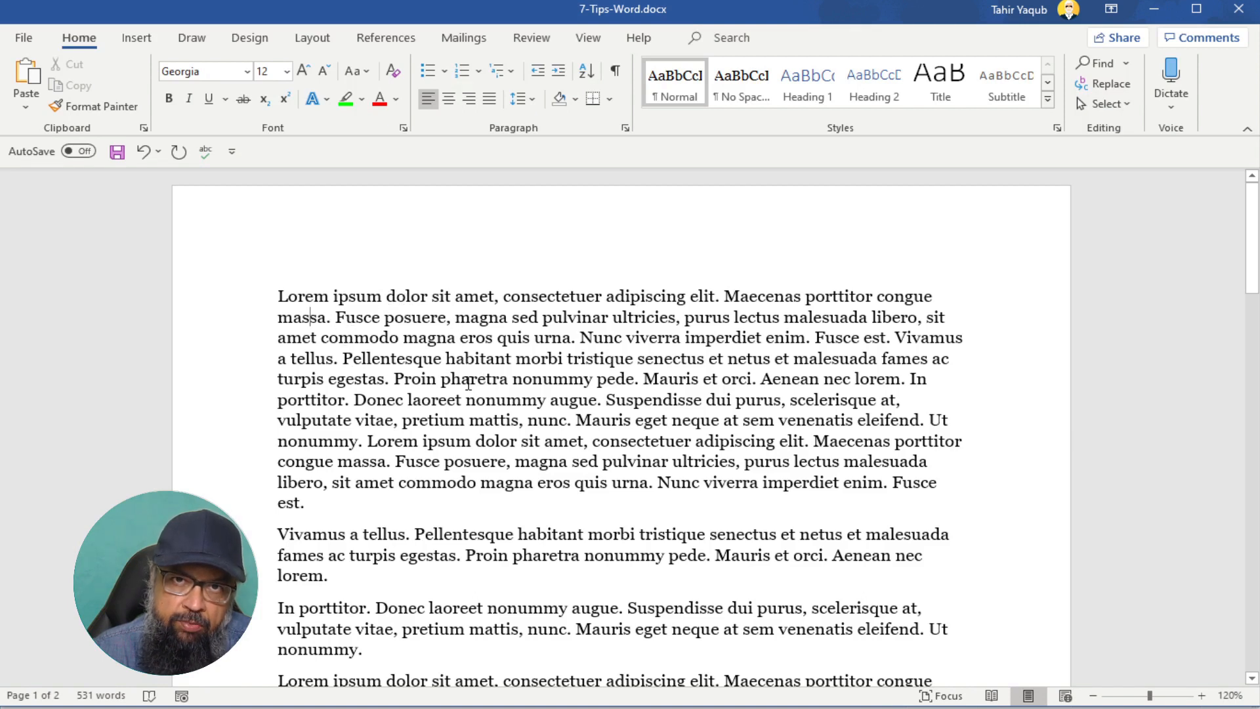
click(138, 38)
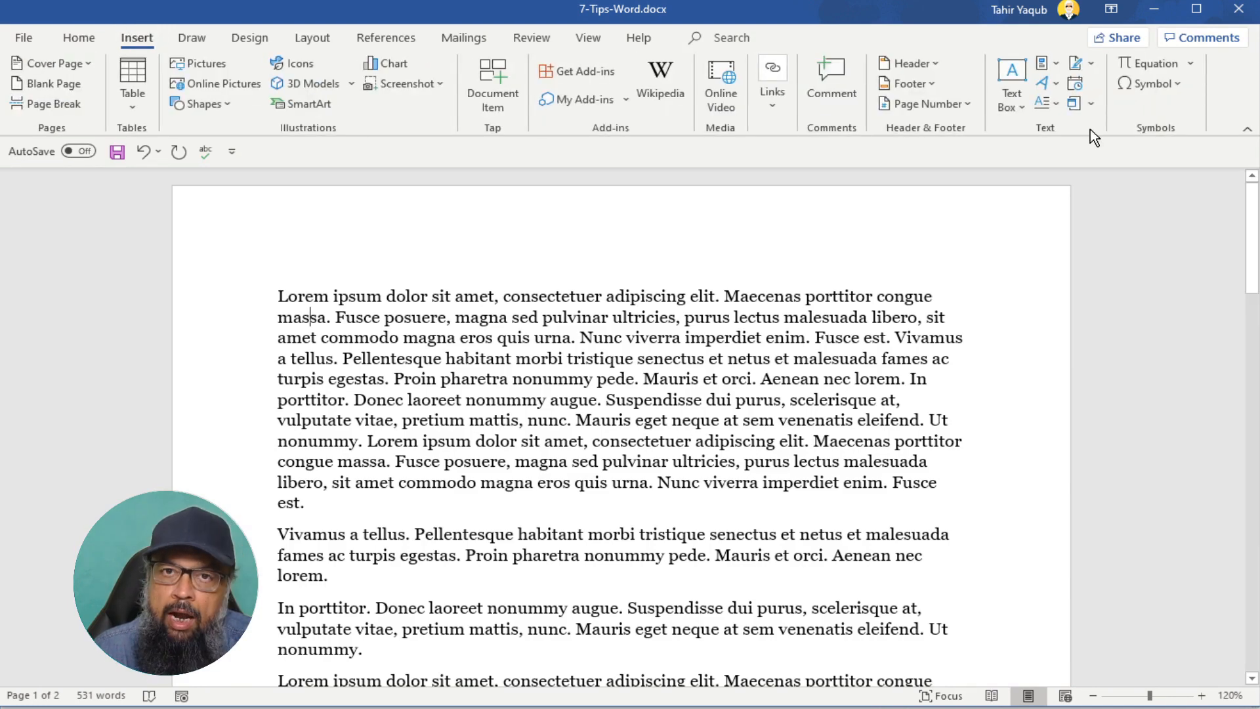
- Make the first paragraph's 'L' a Dropped capital and set Lines to drop to 5
click(1053, 105)
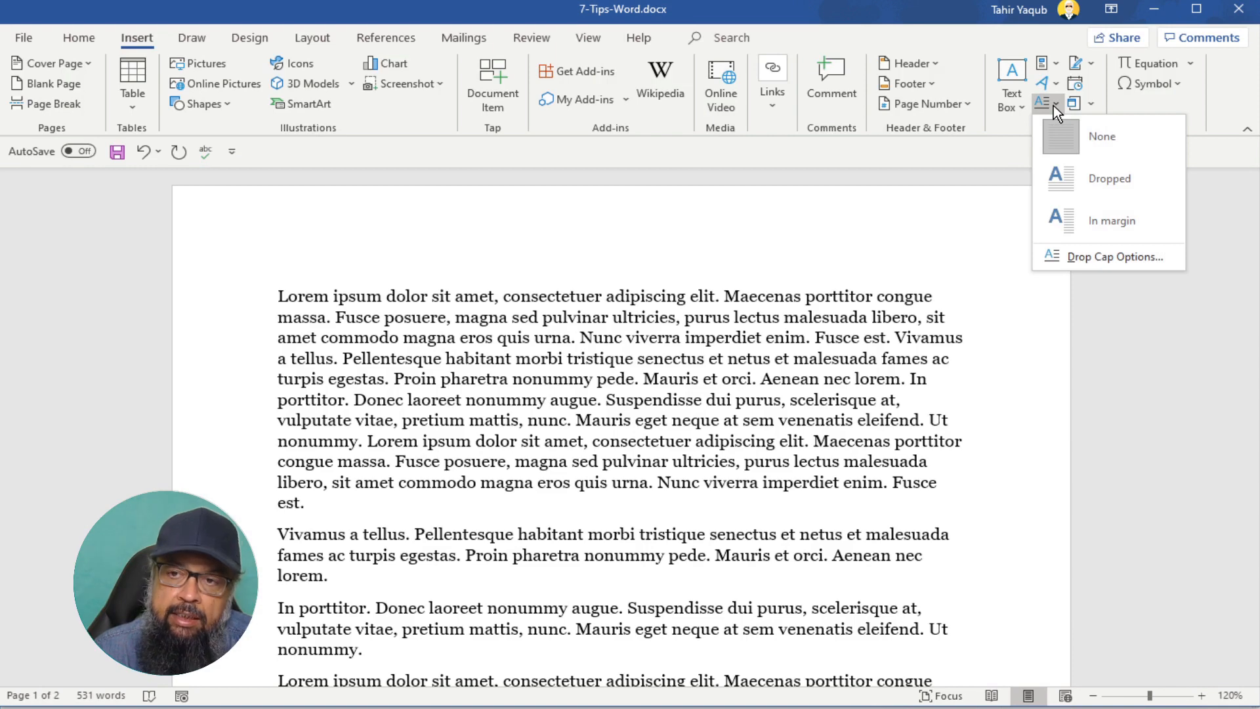
click(1099, 183)
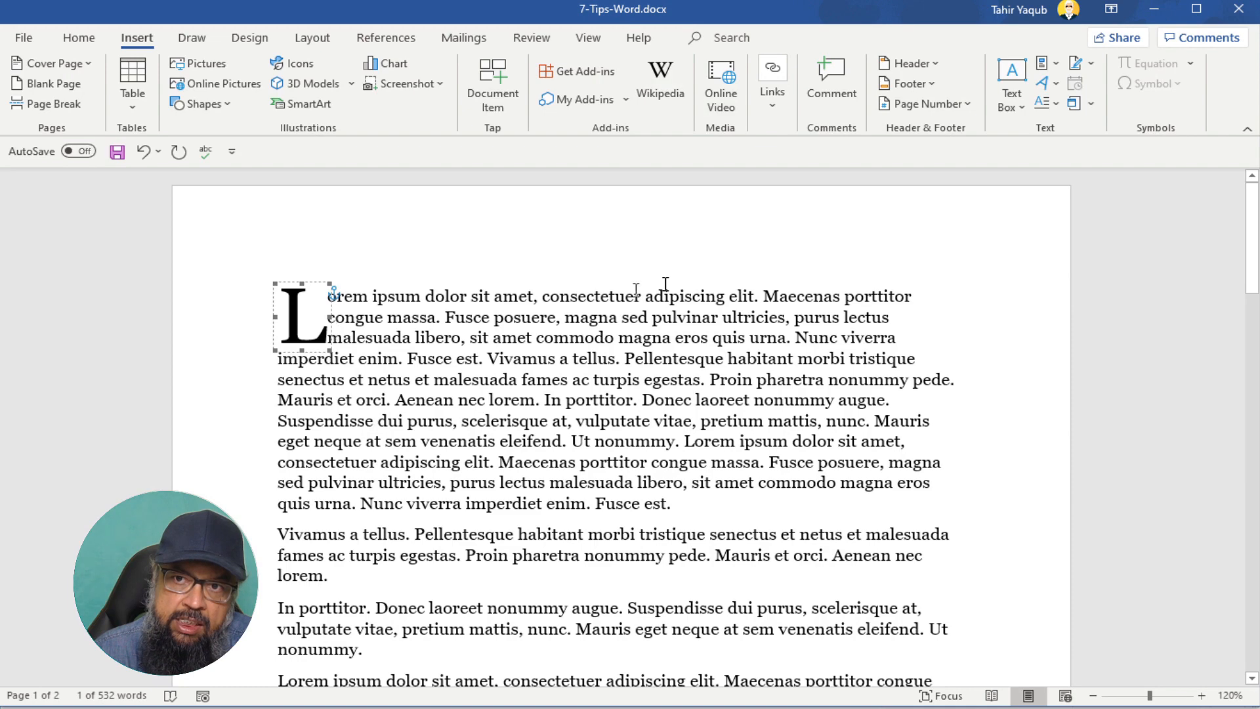
click(1055, 104)
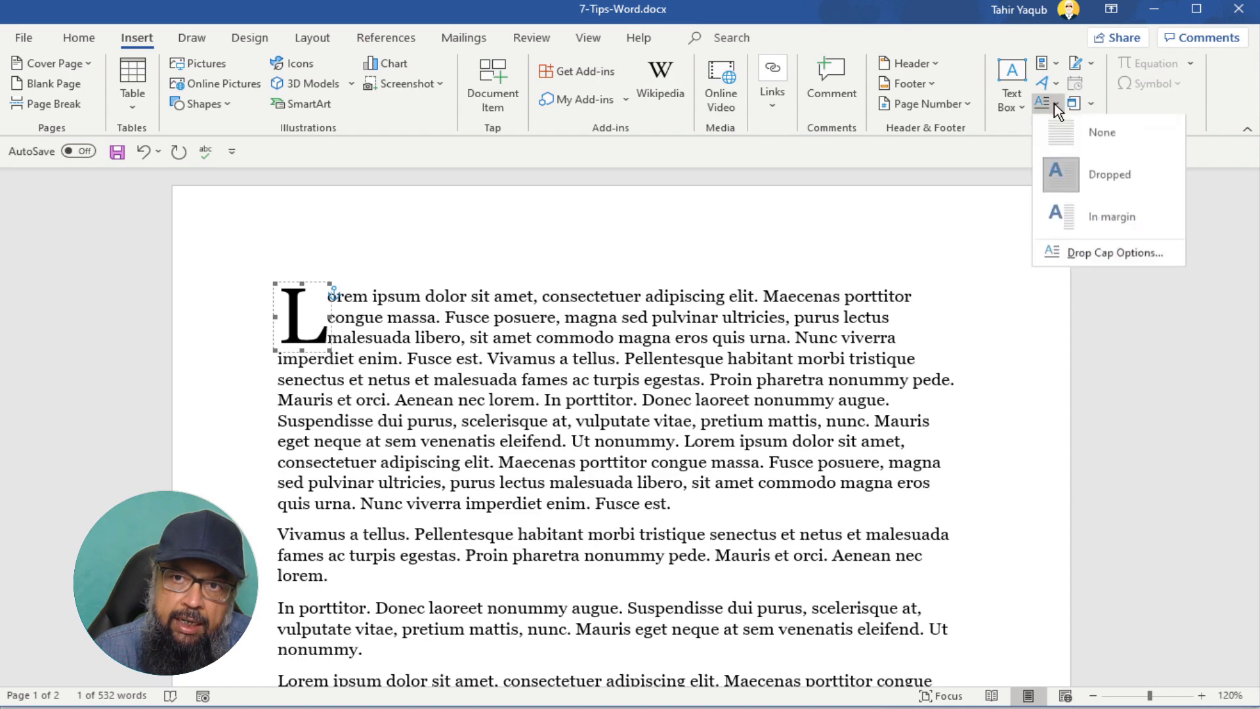
click(1101, 262)
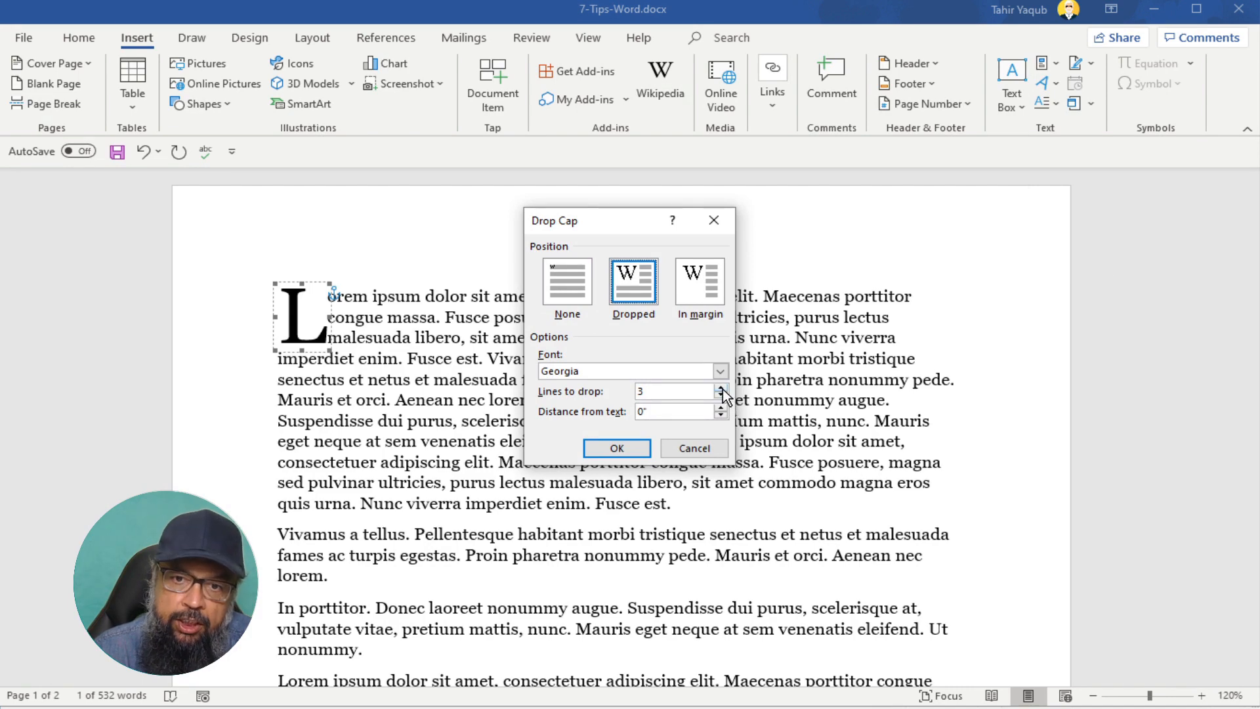
click(721, 388)
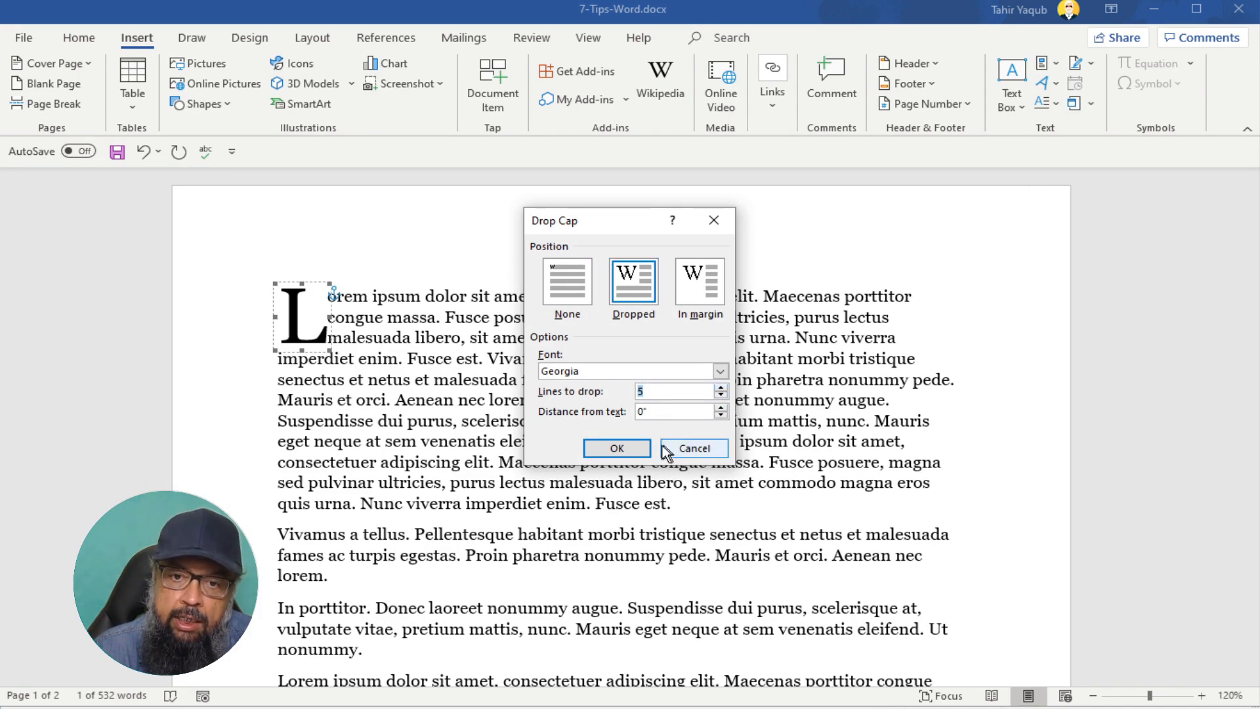
click(620, 449)
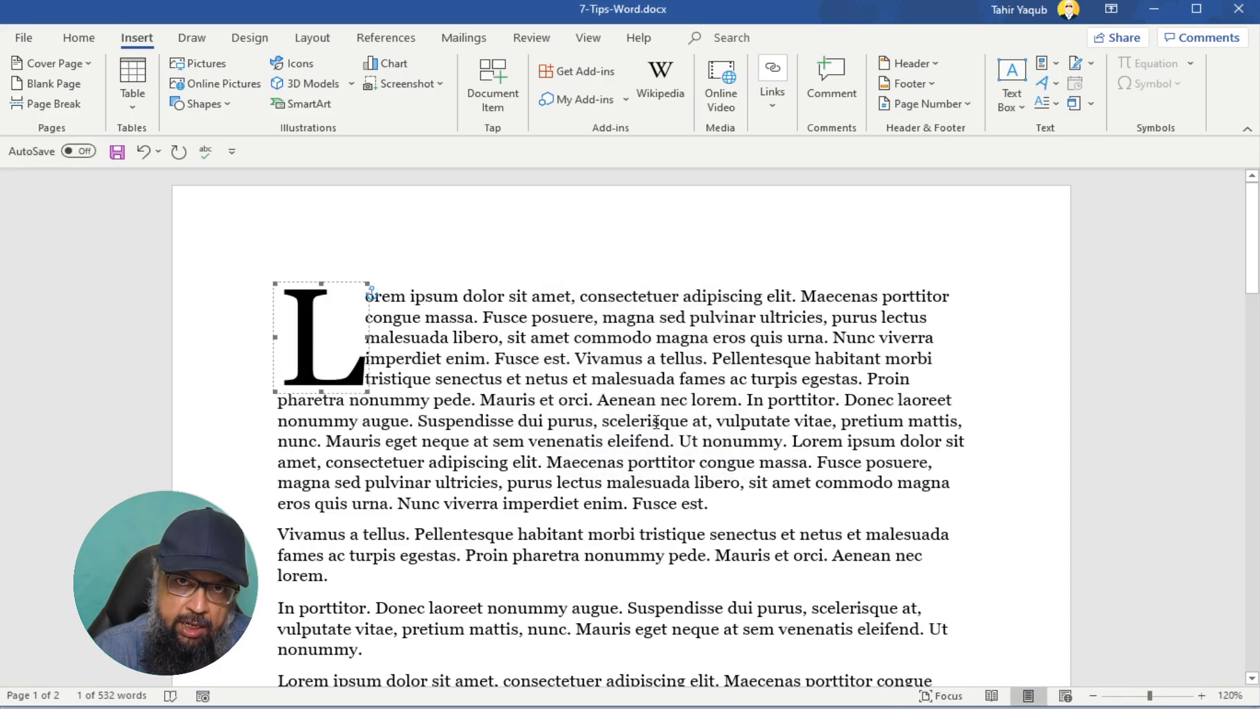
click(990, 402)
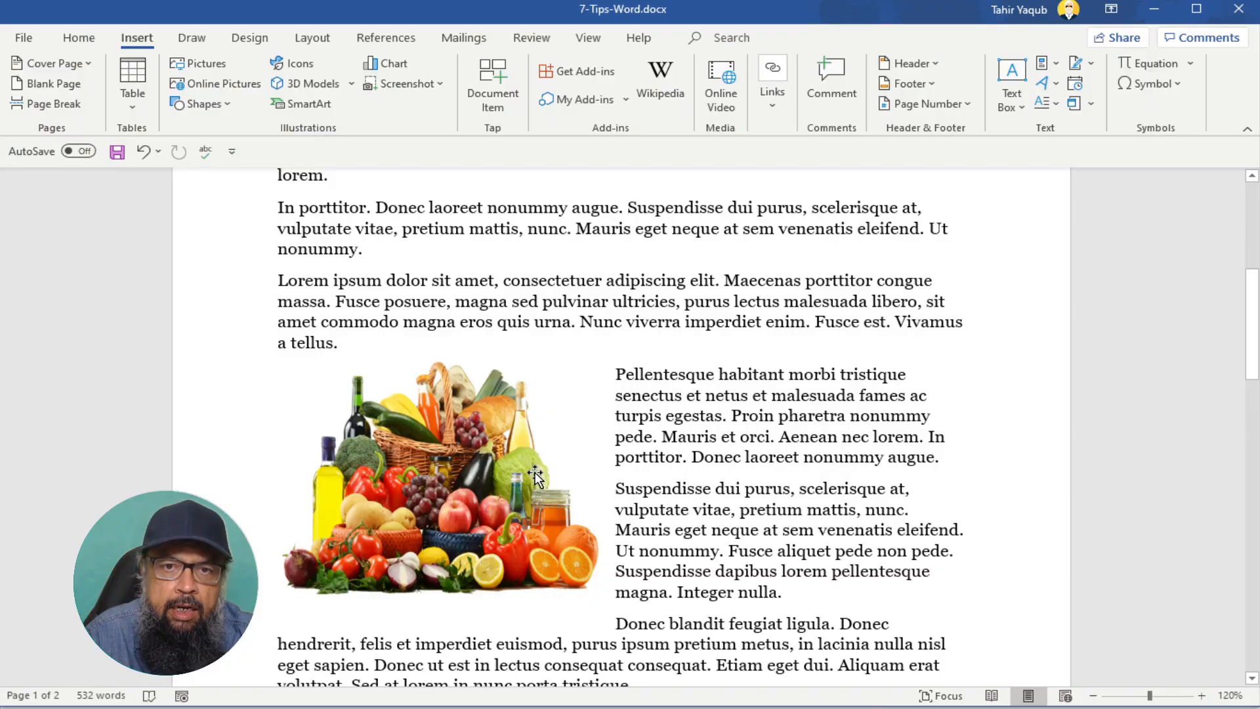
- Select the groceries picture, then place the cursor before the Lorem paragraph after 'In porttitor'
click(489, 458)
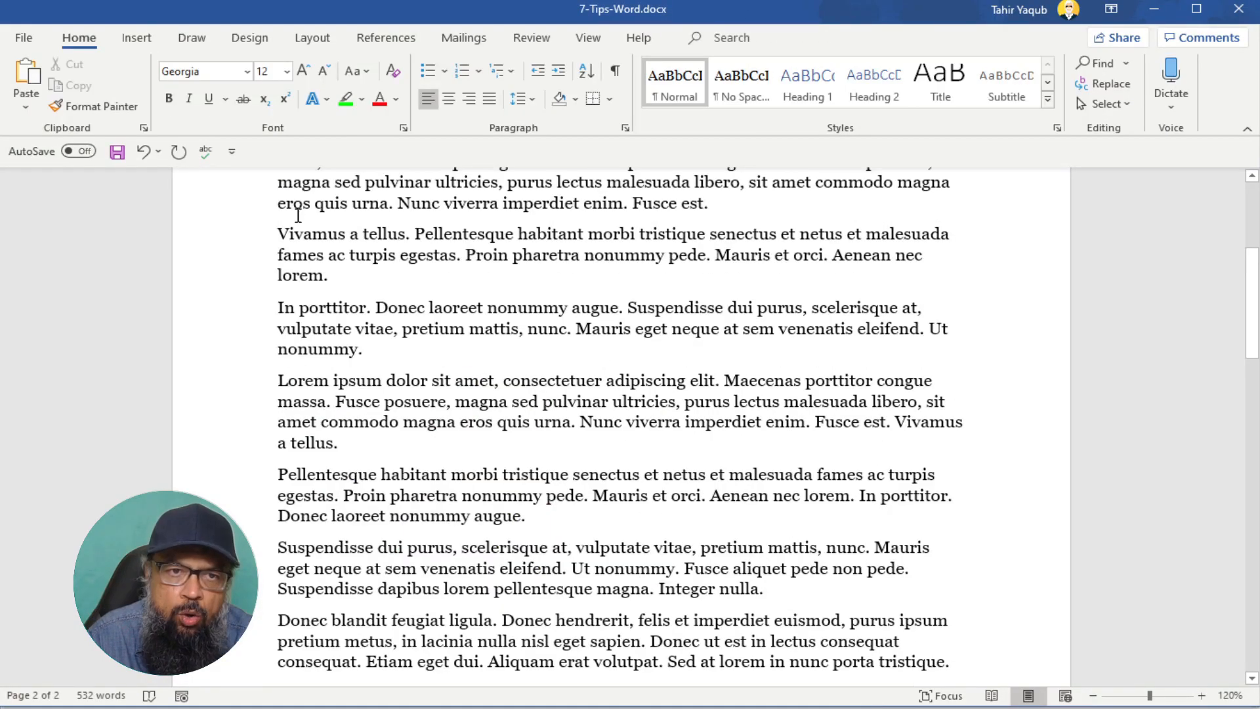
click(279, 380)
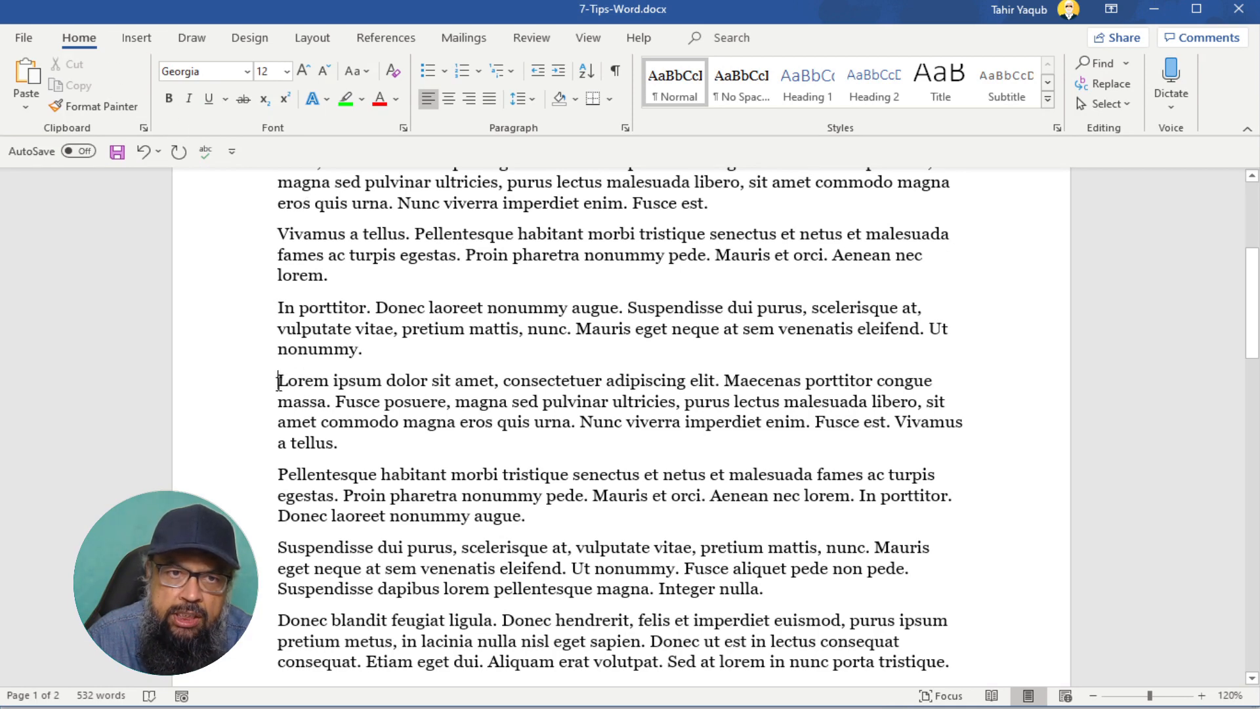
- Insert vegetables.png at the Lorem paragraph and shrink it to 3.42" by 5.13"
click(130, 39)
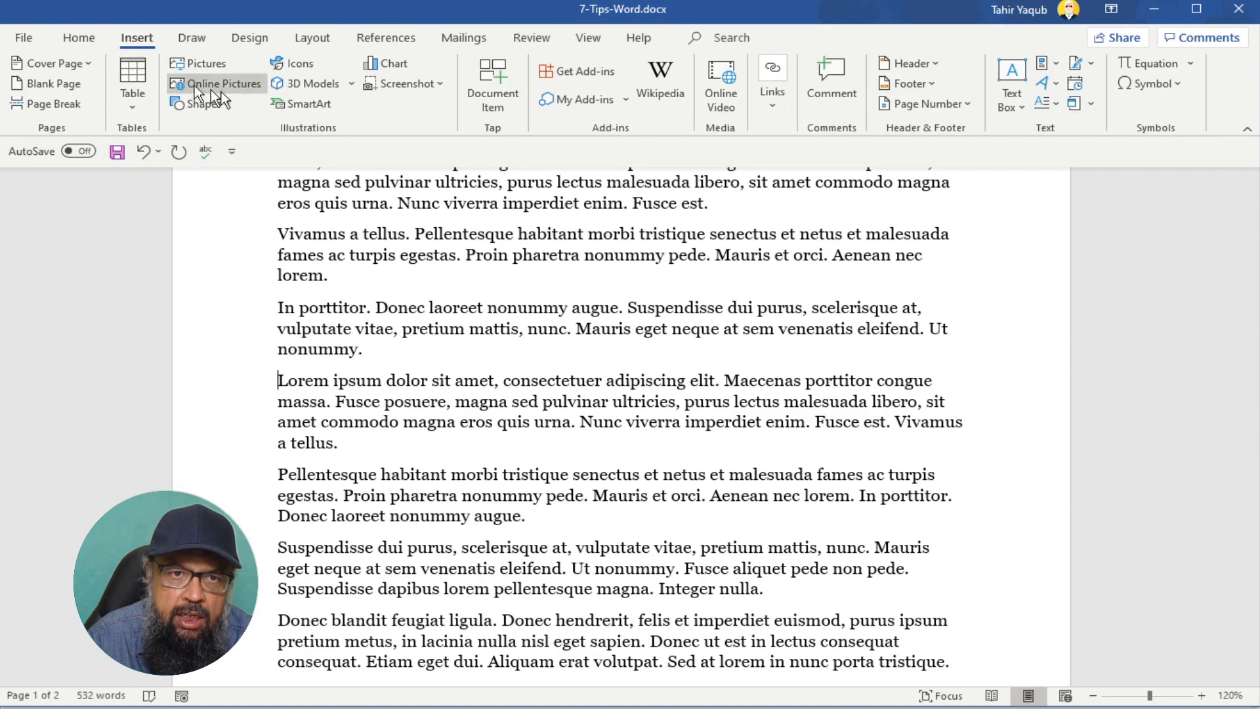
click(211, 62)
click(656, 171)
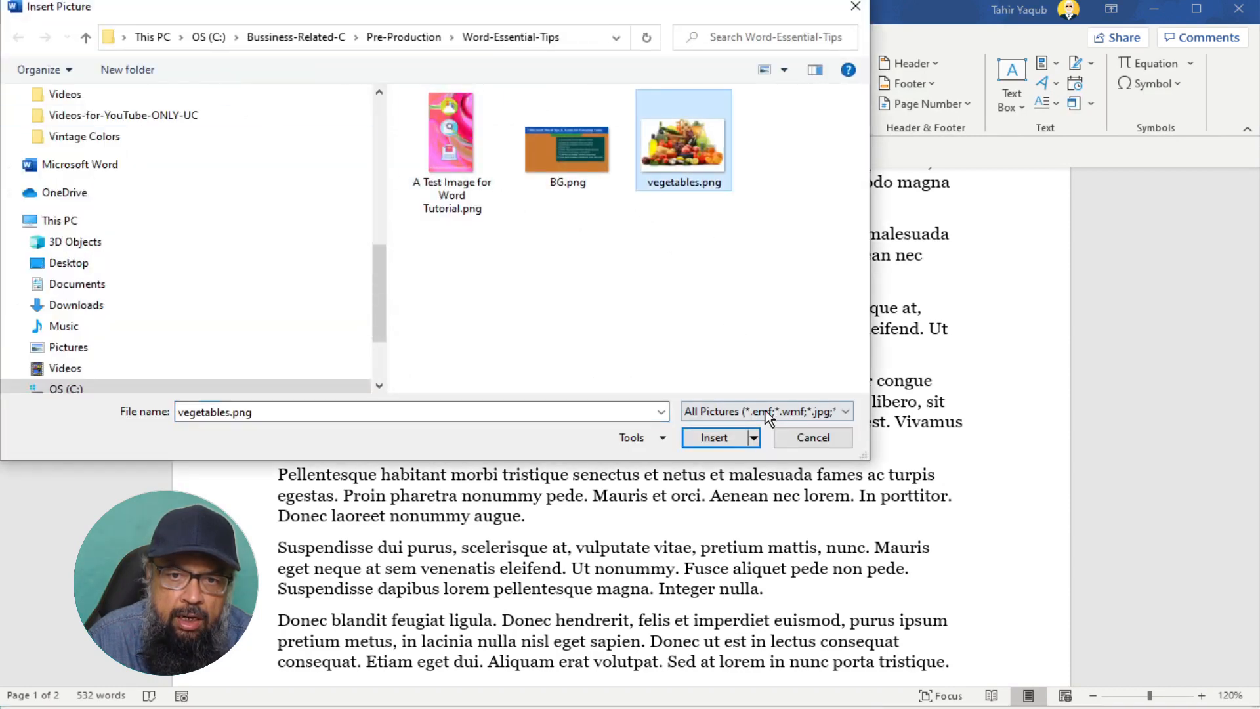
click(714, 437)
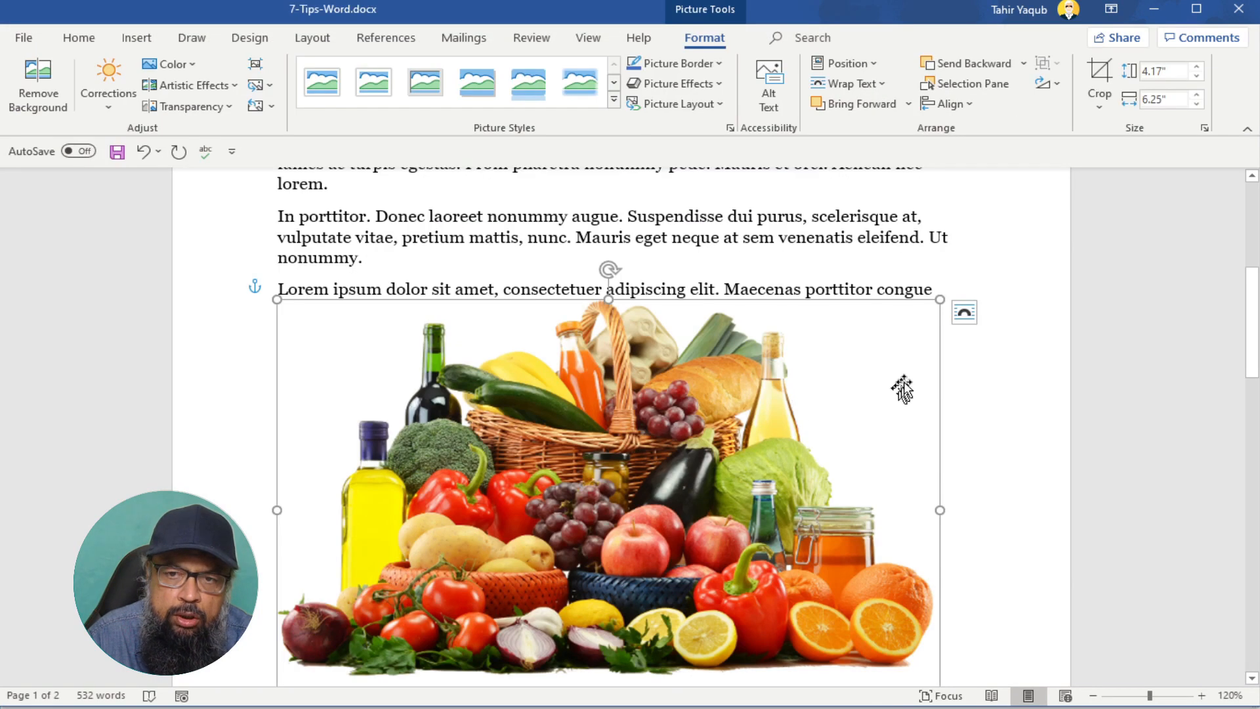
drag(937, 298, 817, 374)
scroll(847, 393, down, 3)
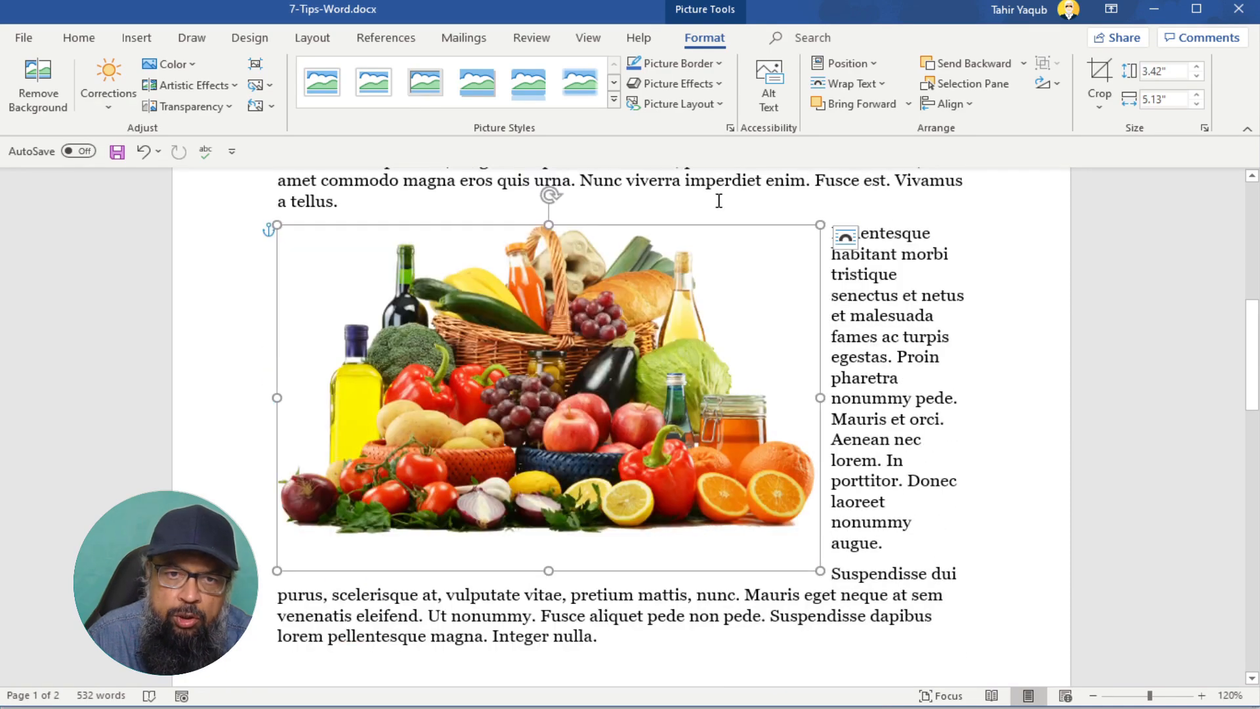
scroll(784, 203, up, 1)
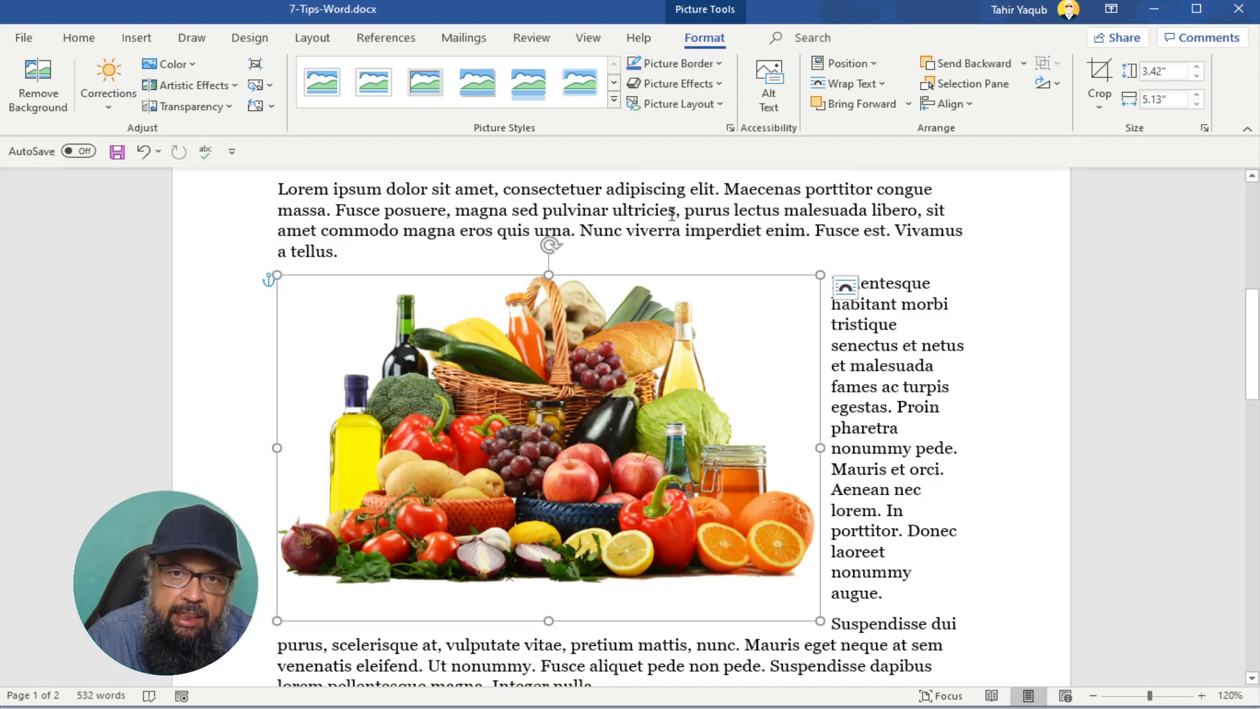
- Give the vegetables picture Square text wrapping and resize it to 2.6" by 3.9"
click(668, 210)
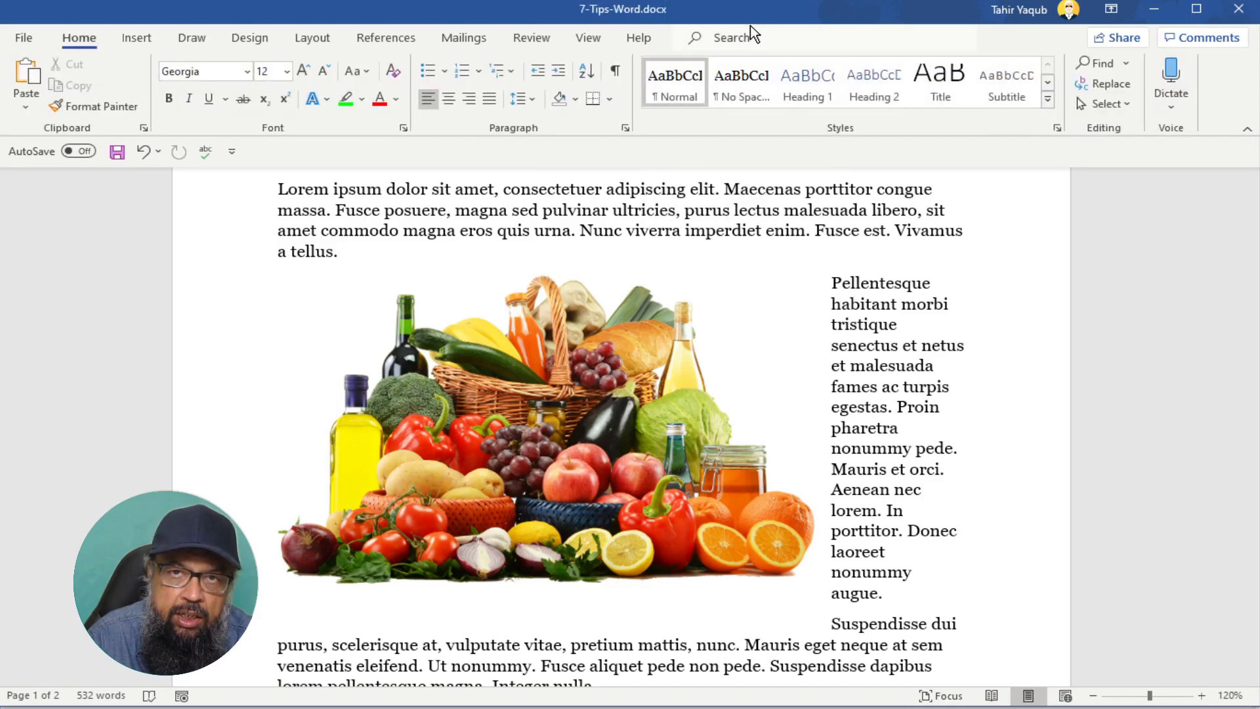
click(636, 318)
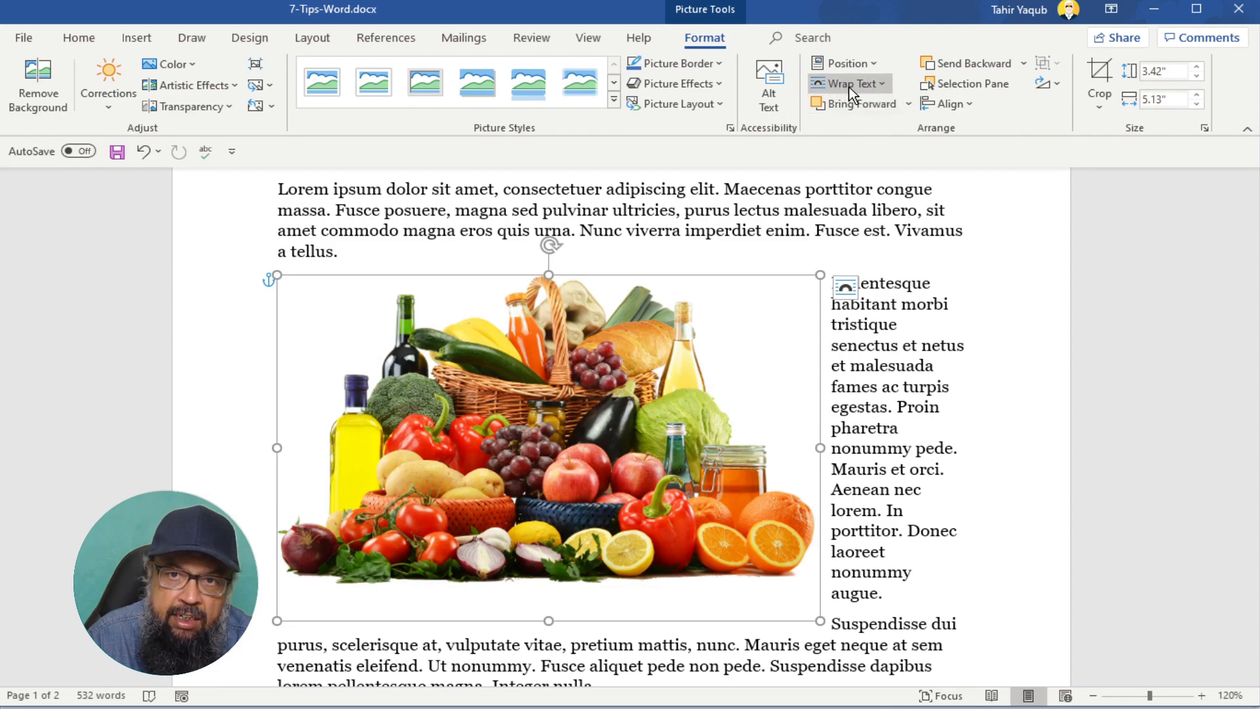
click(881, 84)
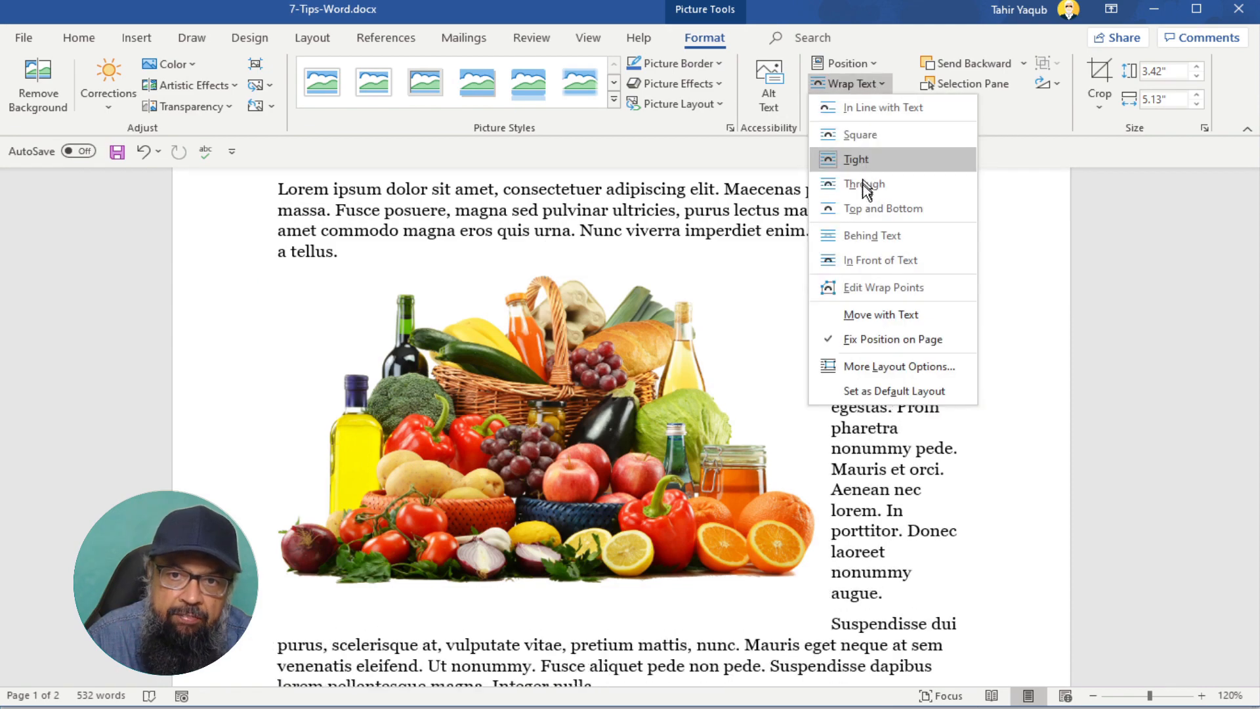
click(891, 262)
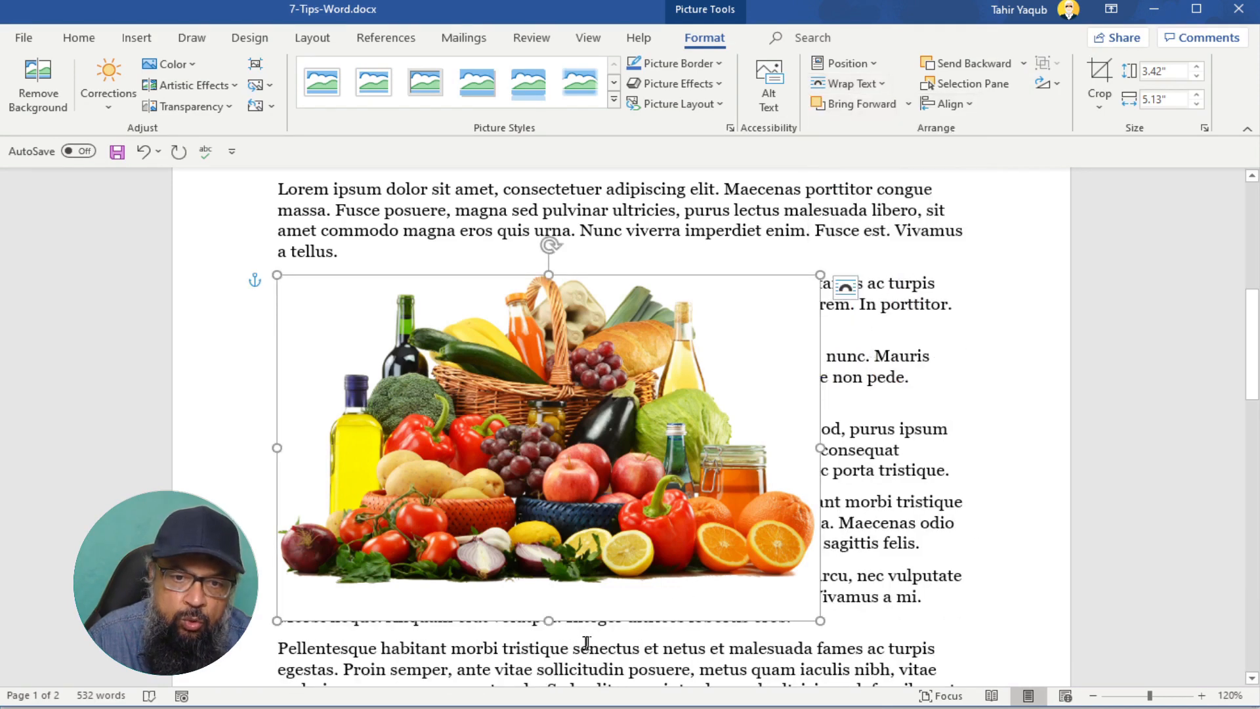
mouse_move(547, 619)
mouse_down()
mouse_move(561, 564)
mouse_move(552, 620)
mouse_up()
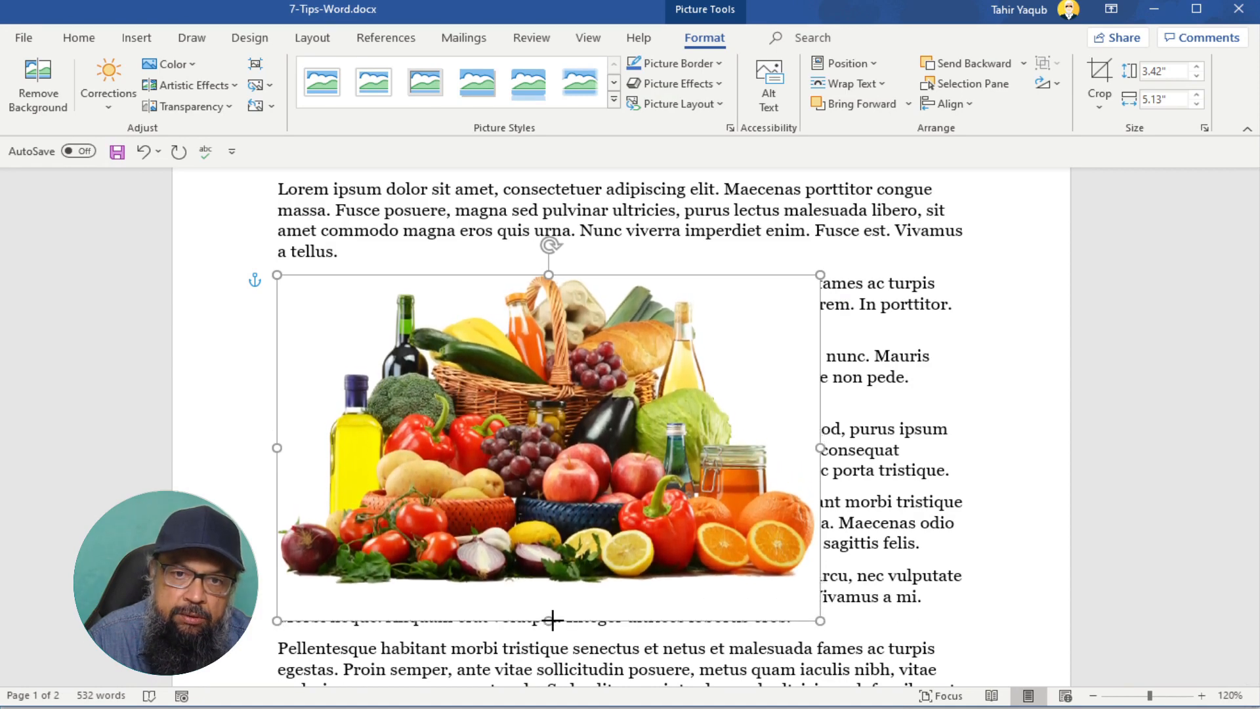
click(881, 84)
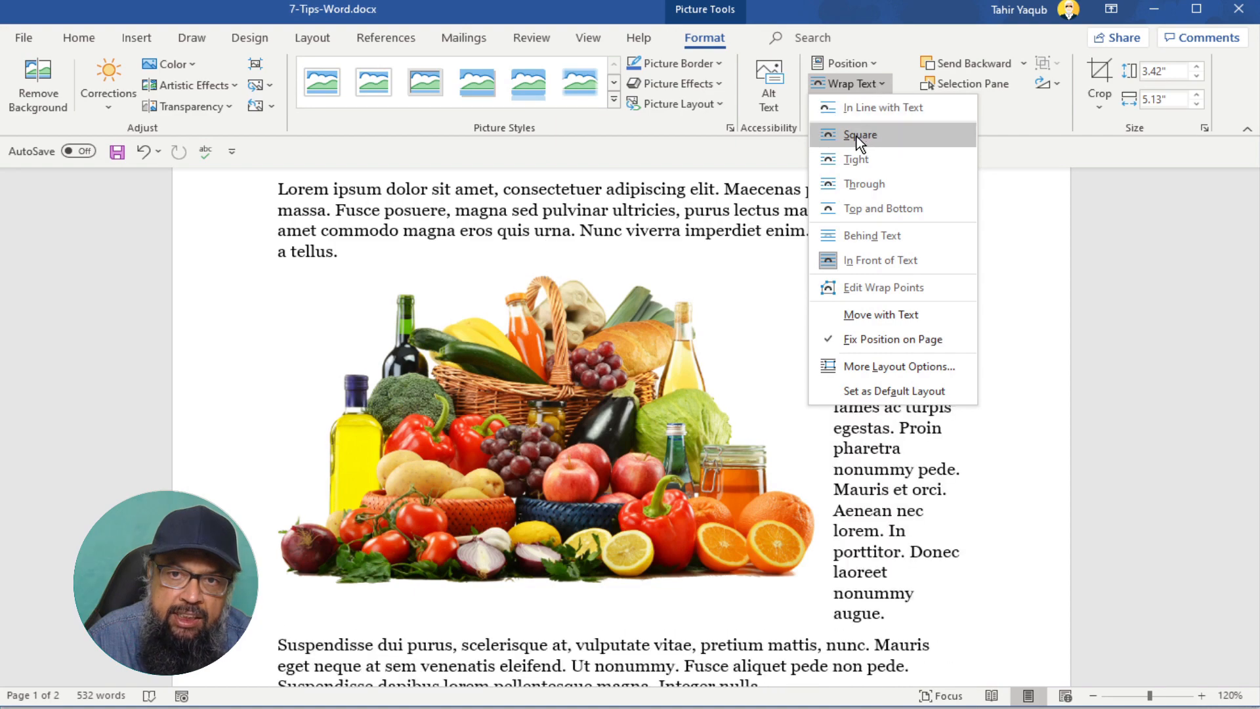
click(856, 135)
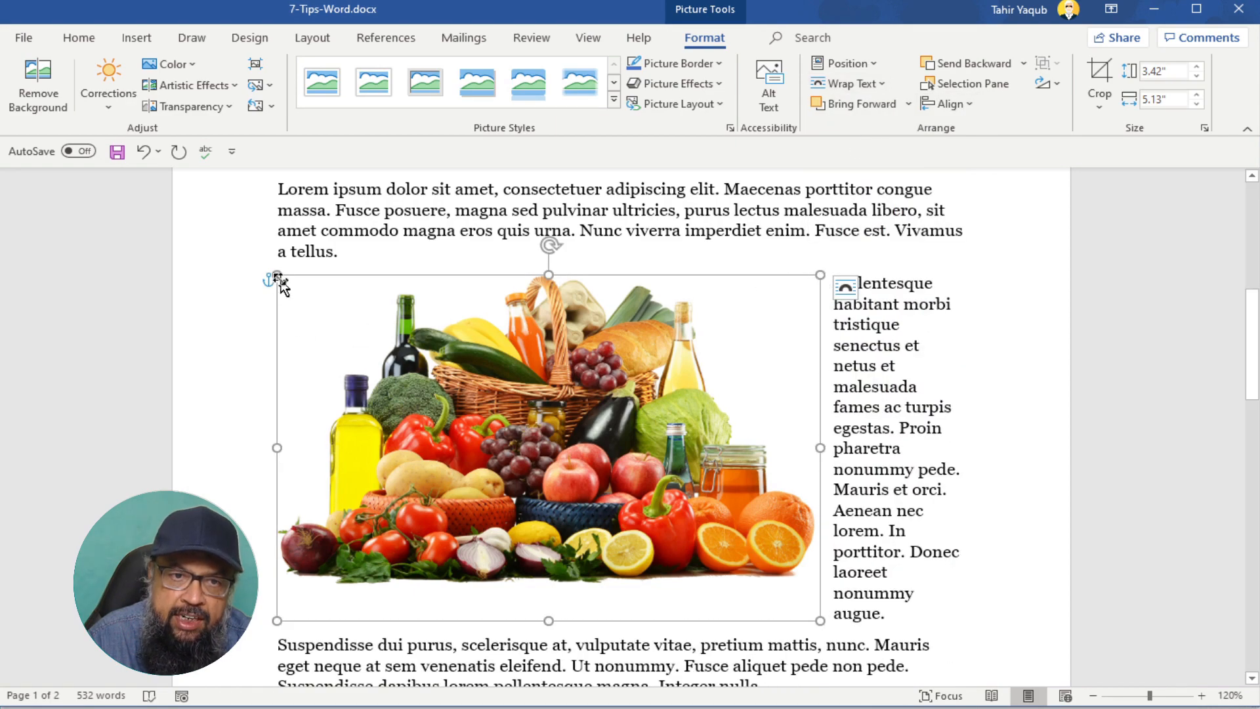
drag(275, 274, 406, 357)
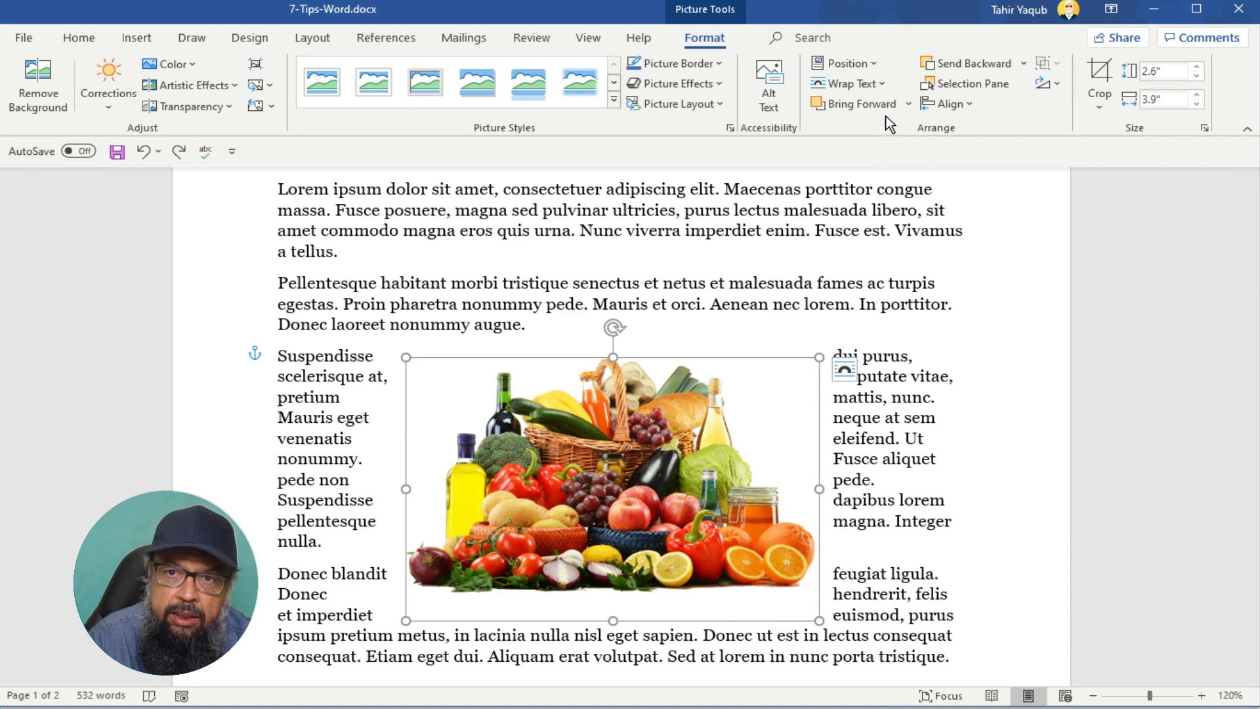
click(885, 85)
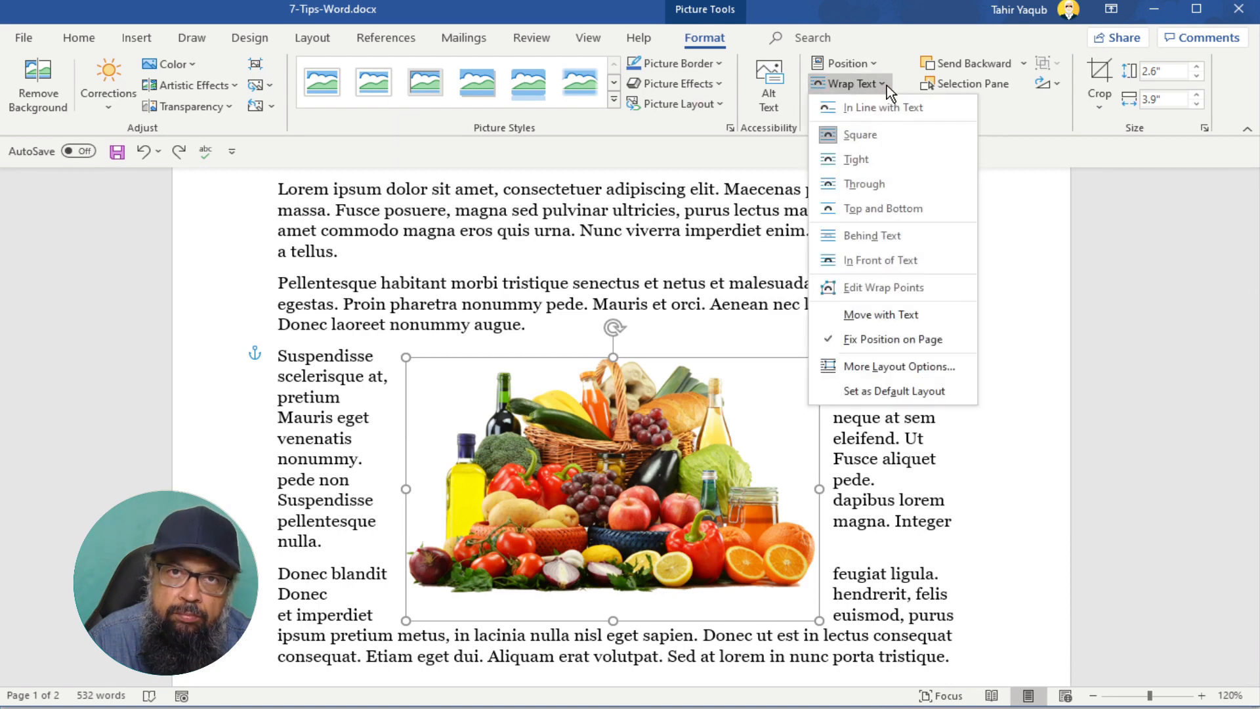
- Edit the picture's wrap points, pulling both top corners inward, then undo both changes
click(864, 289)
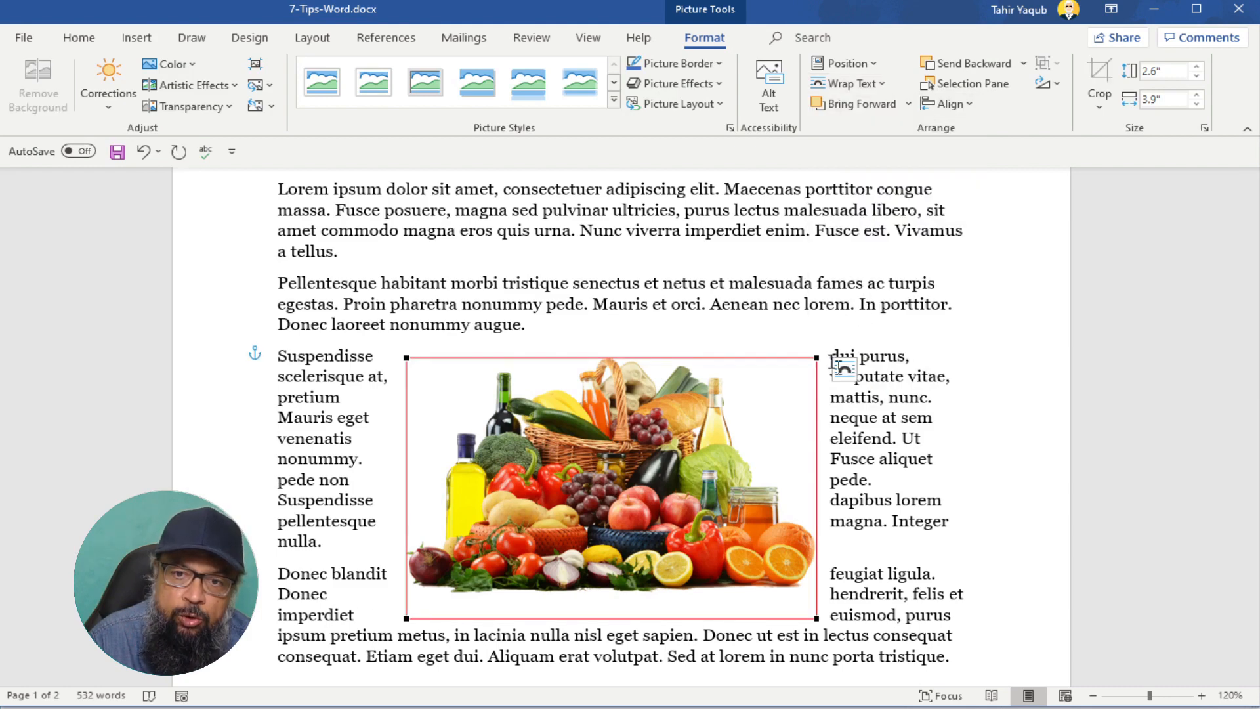
drag(817, 358, 791, 372)
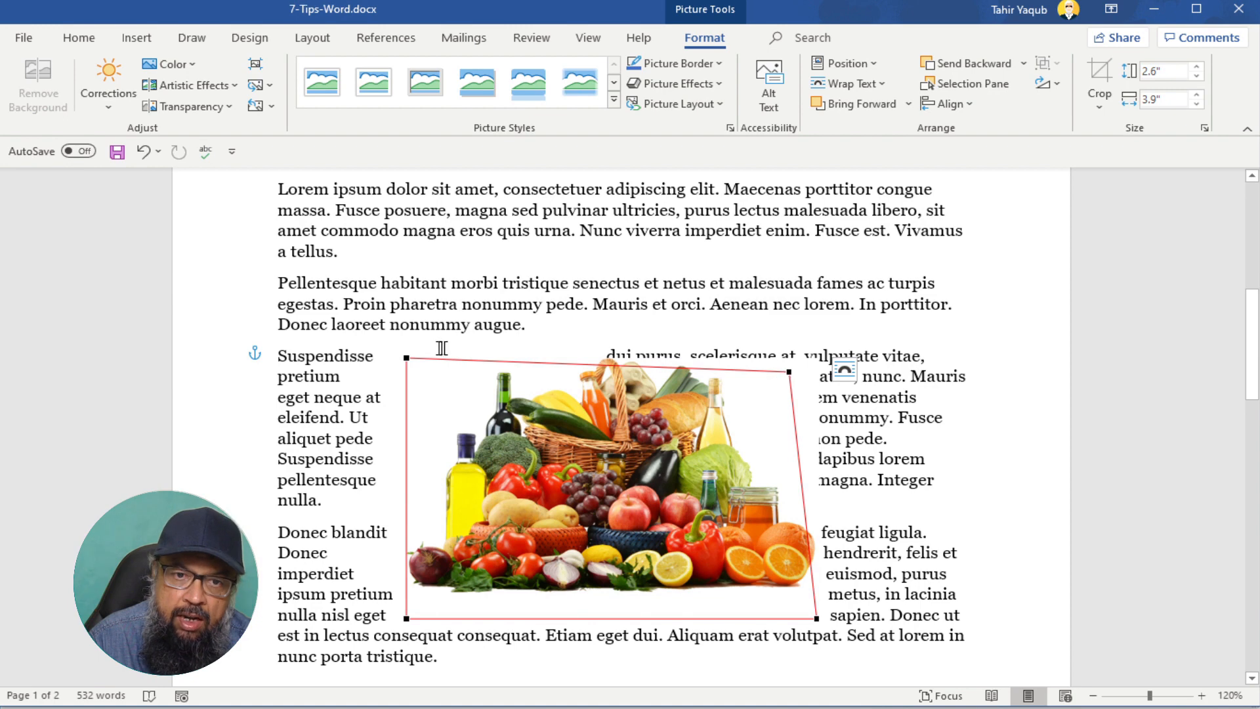
drag(407, 358, 433, 373)
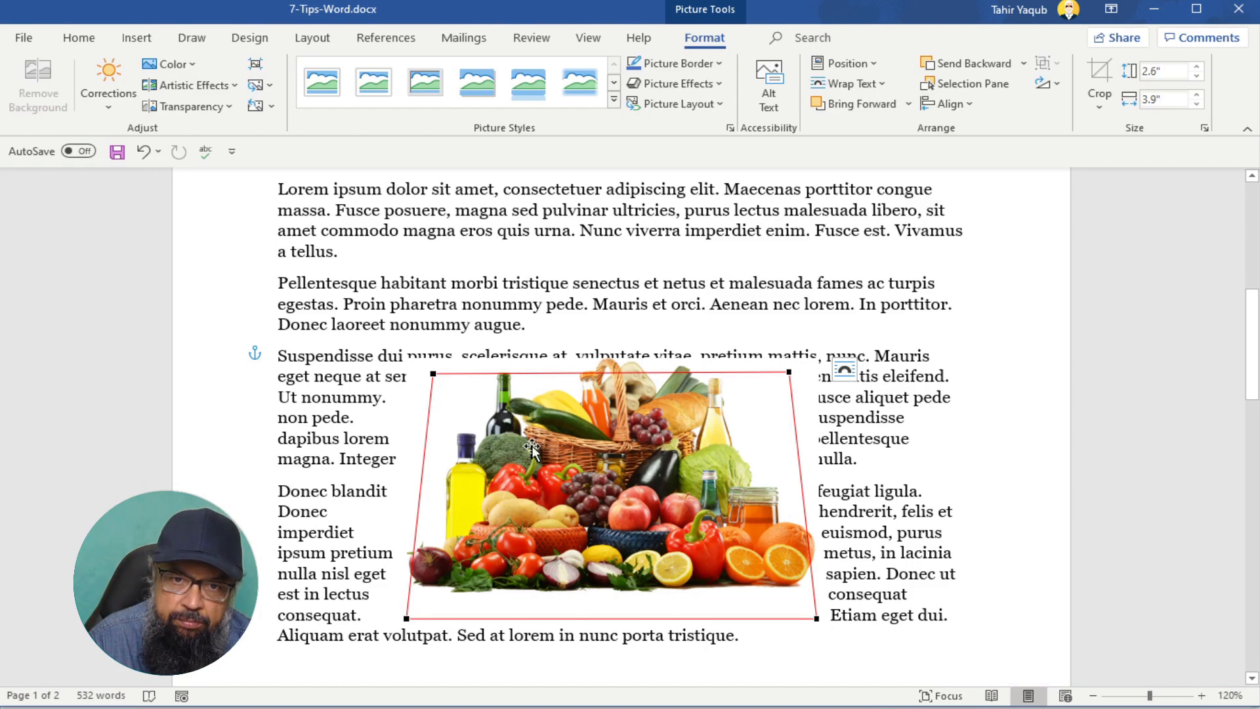
key(ctrl+z)
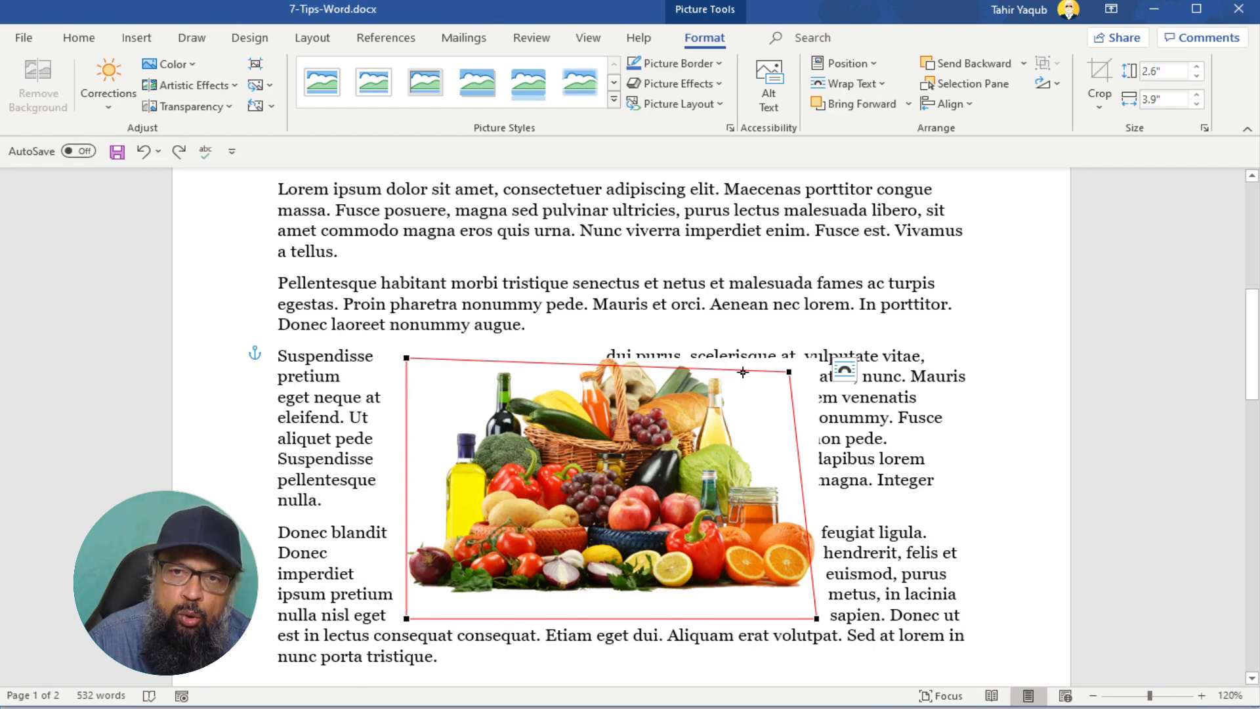
key(ctrl+z)
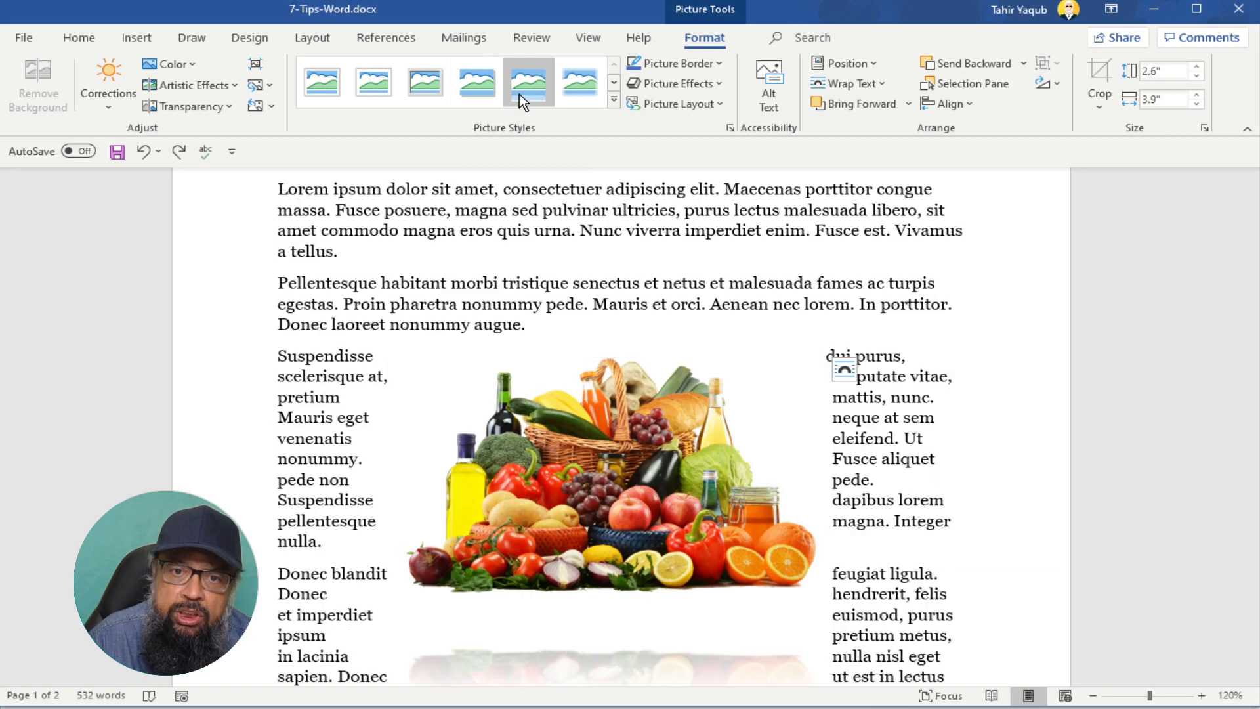
- From the full picture styles gallery, apply Snip Diagonal Corner, White and deselect the picture
click(613, 101)
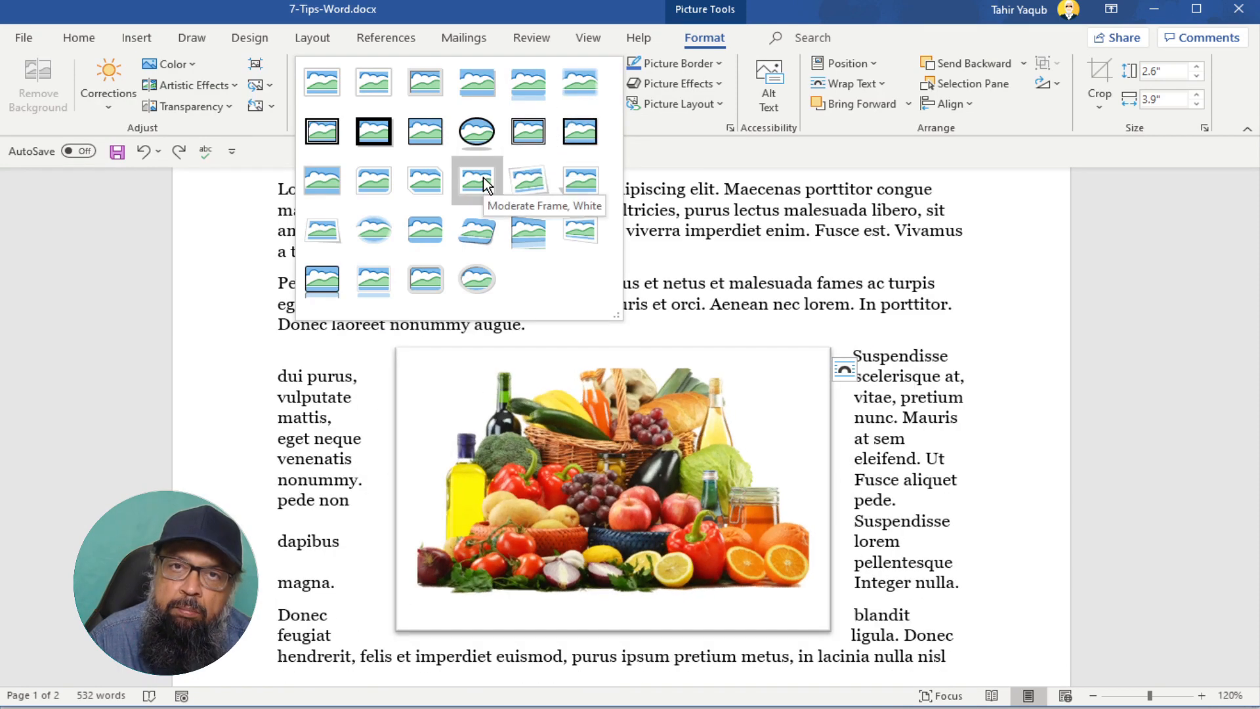
click(439, 179)
click(976, 357)
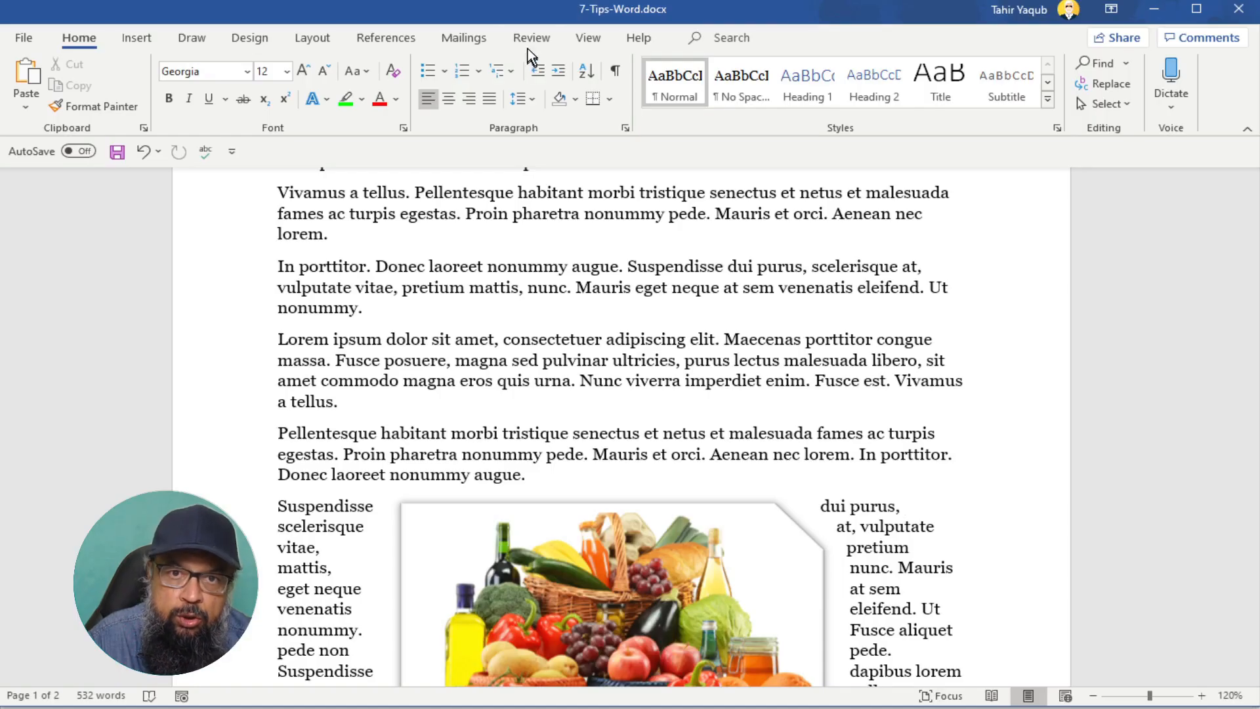
- Open Restrict Editing from the Review tab, check the allowed-styles settings, and leave formatting limits off
click(529, 38)
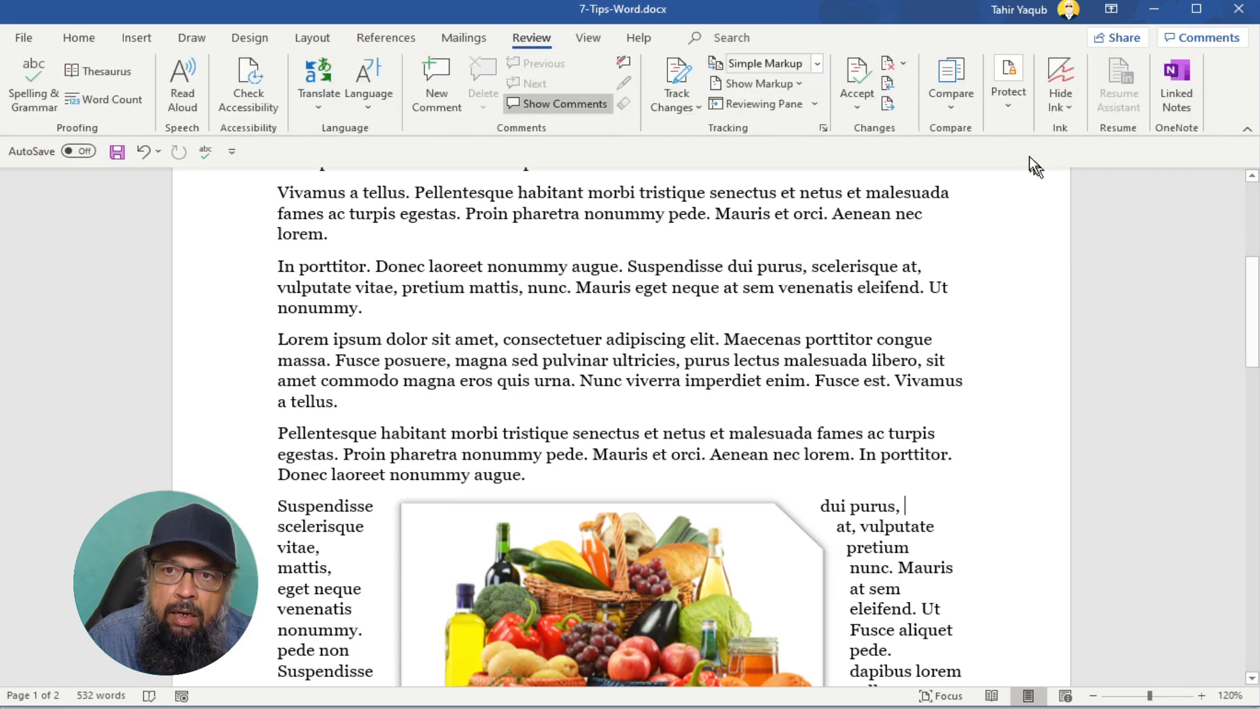
click(1006, 109)
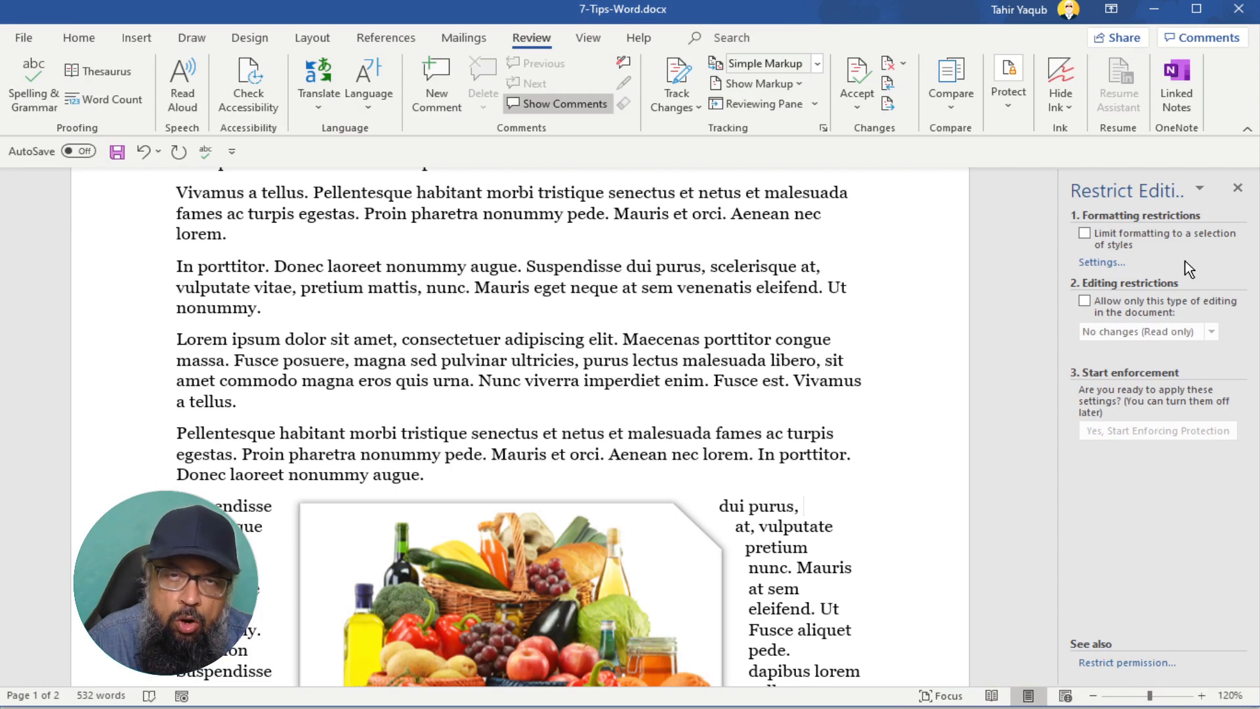
click(1083, 233)
click(1099, 262)
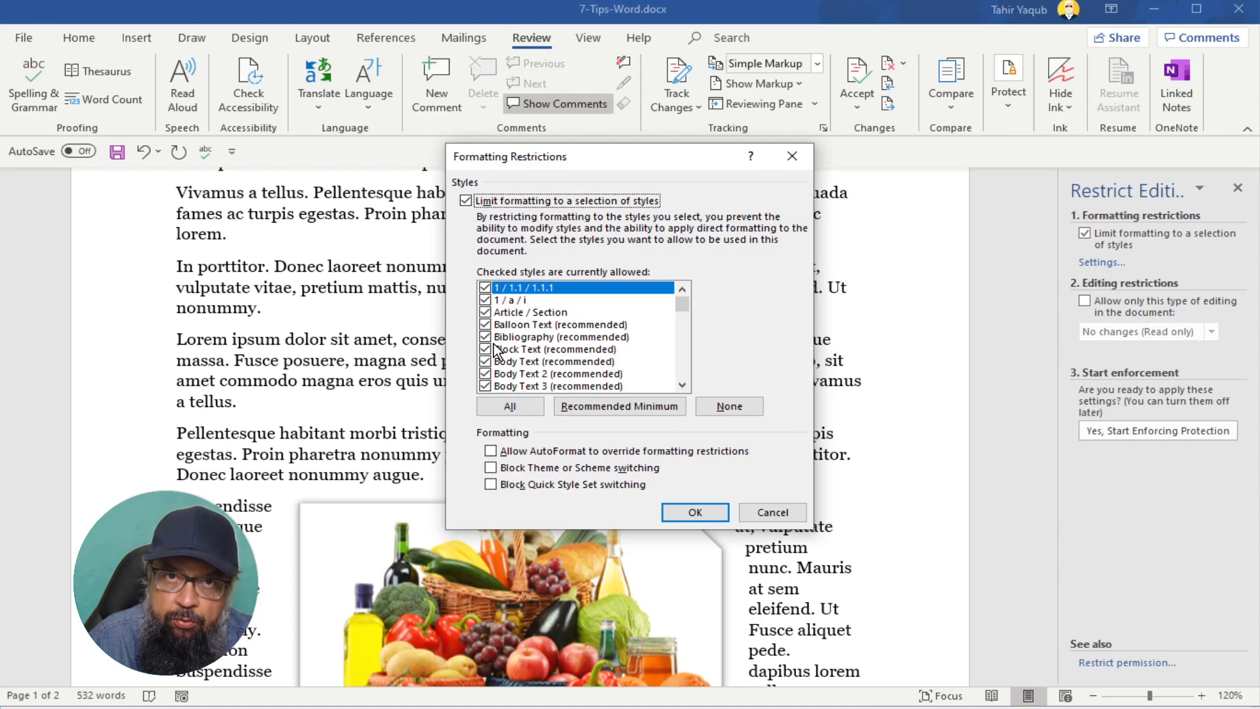
click(772, 512)
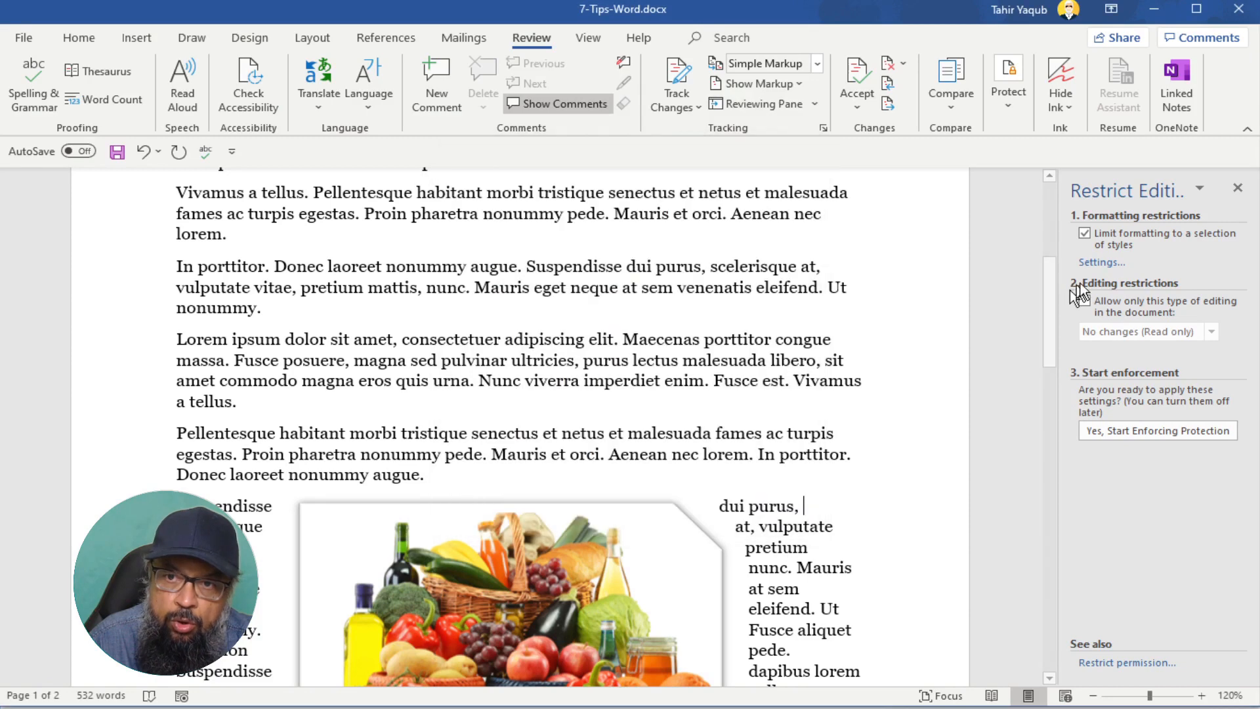
click(1084, 234)
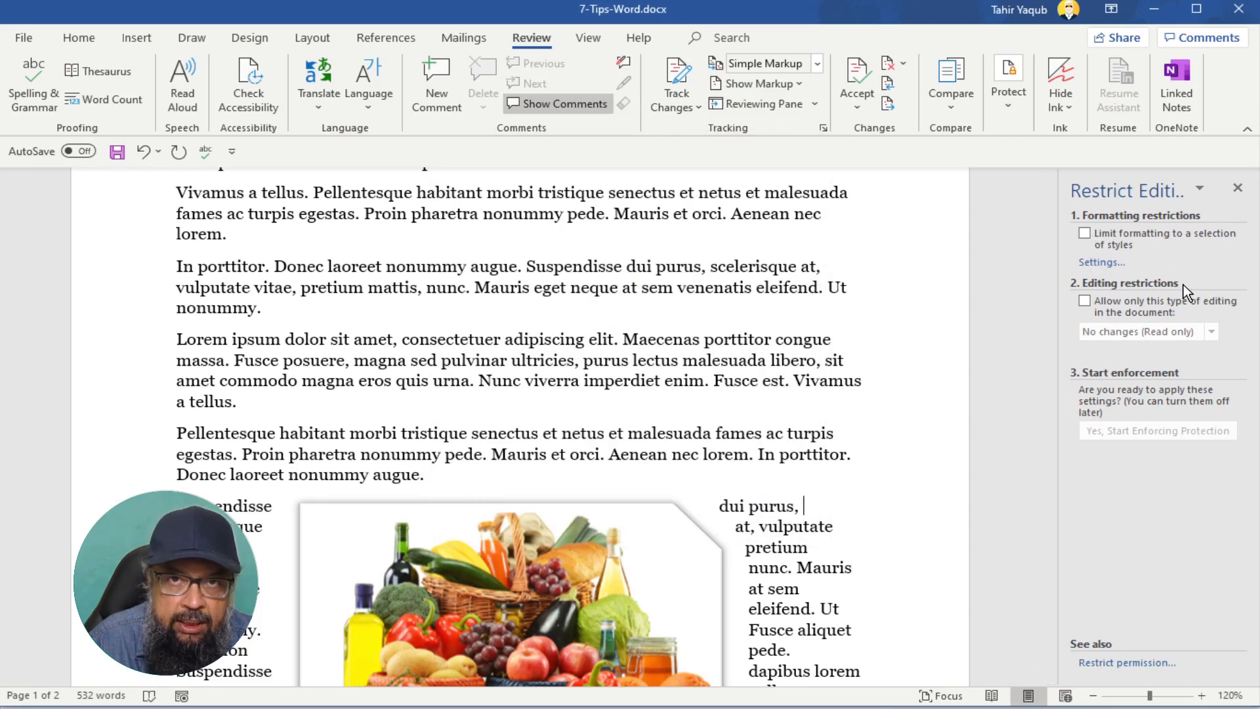
- Restrict editing to No changes (Read only) and let Everyone edit the opening drop-cap paragraph
scroll(781, 328, up, 2)
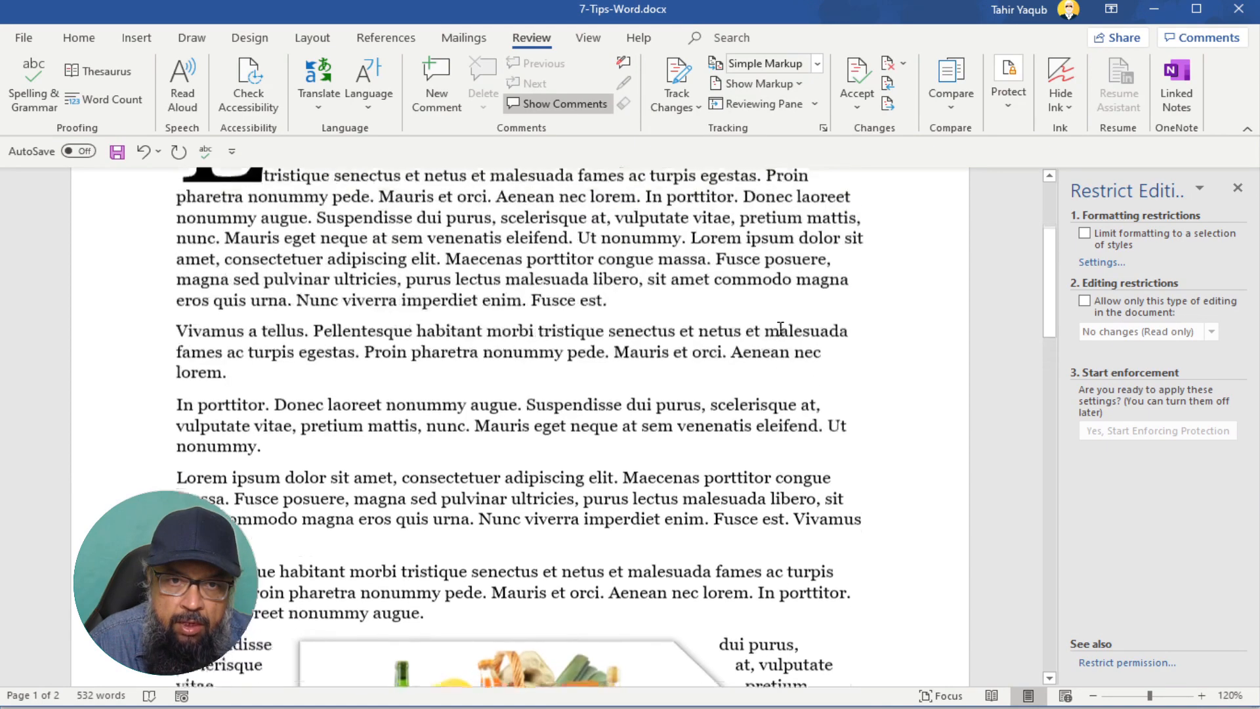
scroll(781, 328, up, 2)
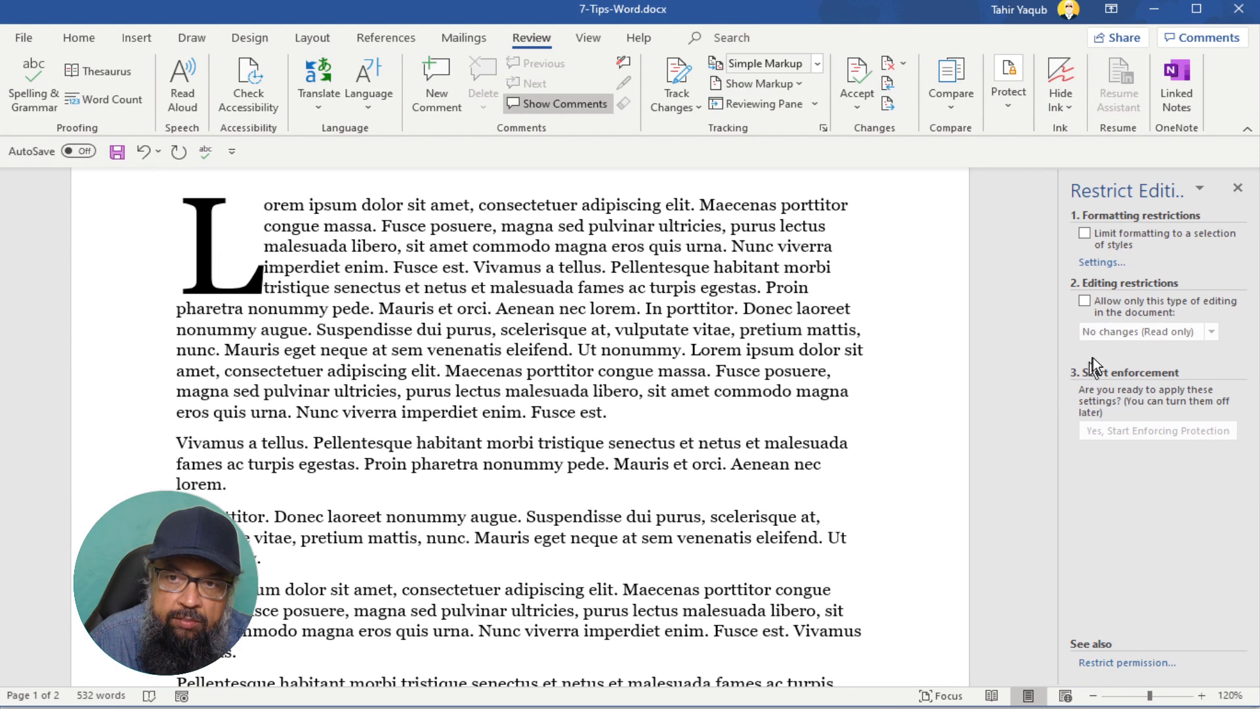
click(1084, 302)
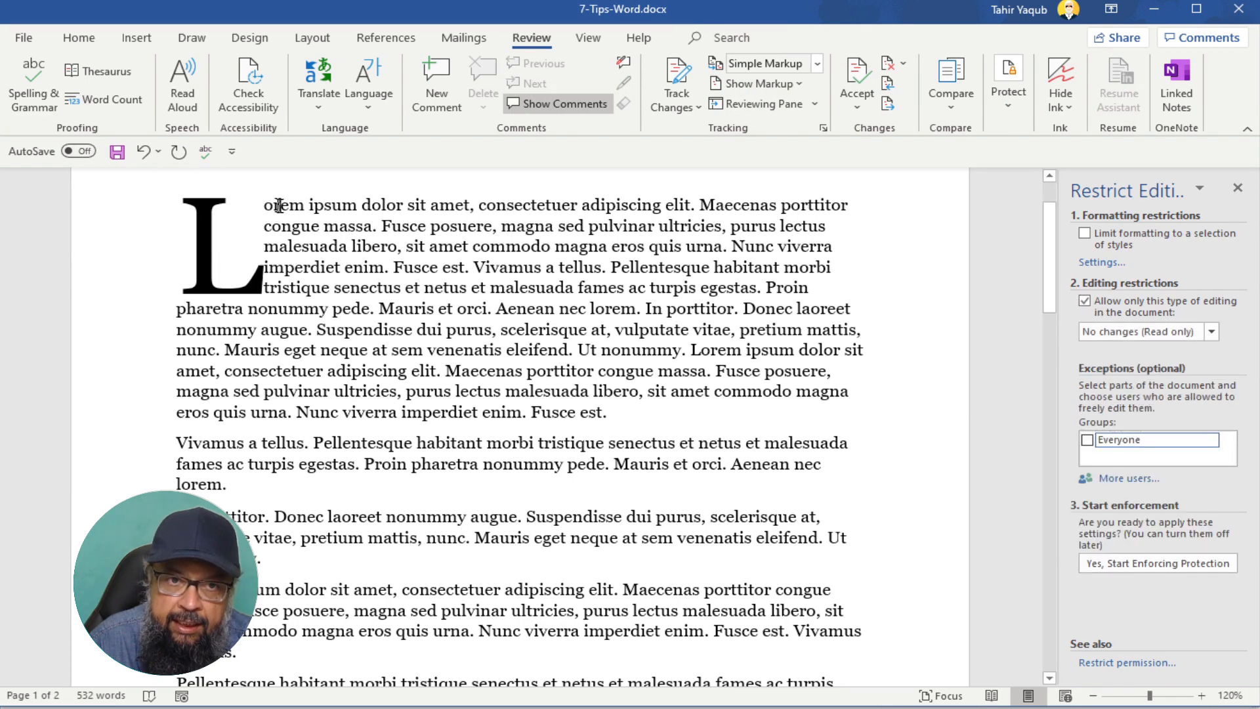
drag(263, 204, 623, 416)
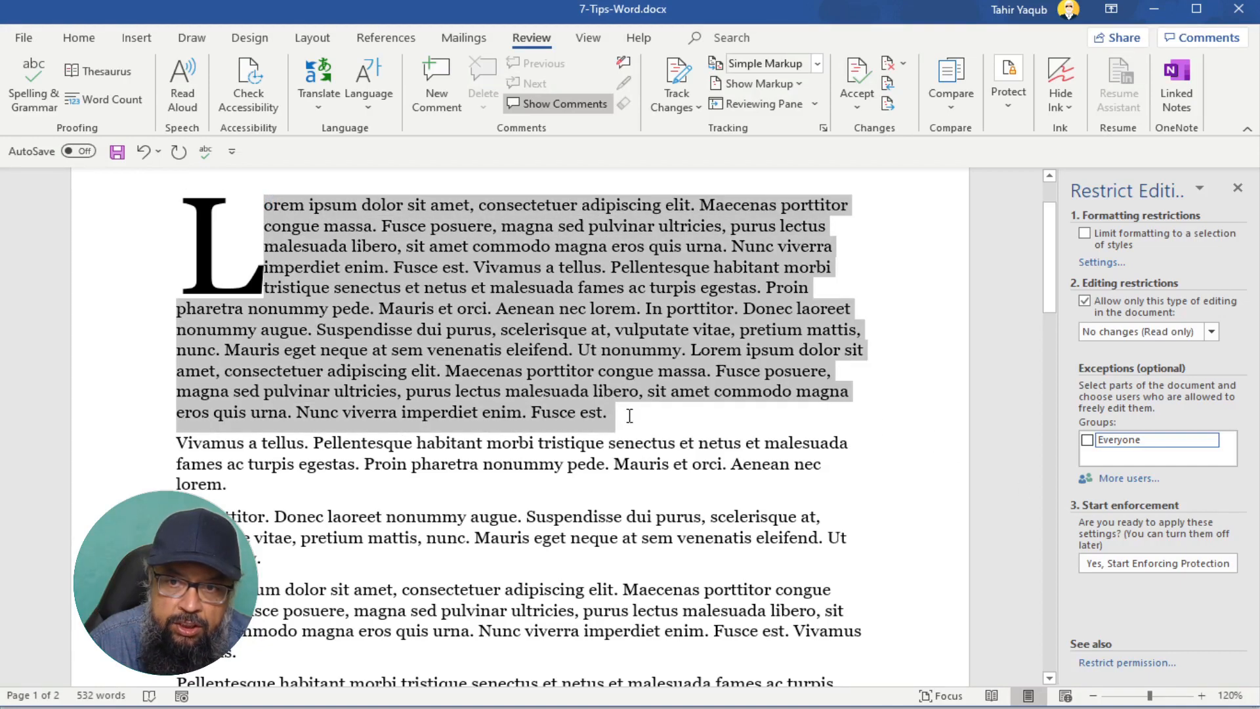
click(1088, 441)
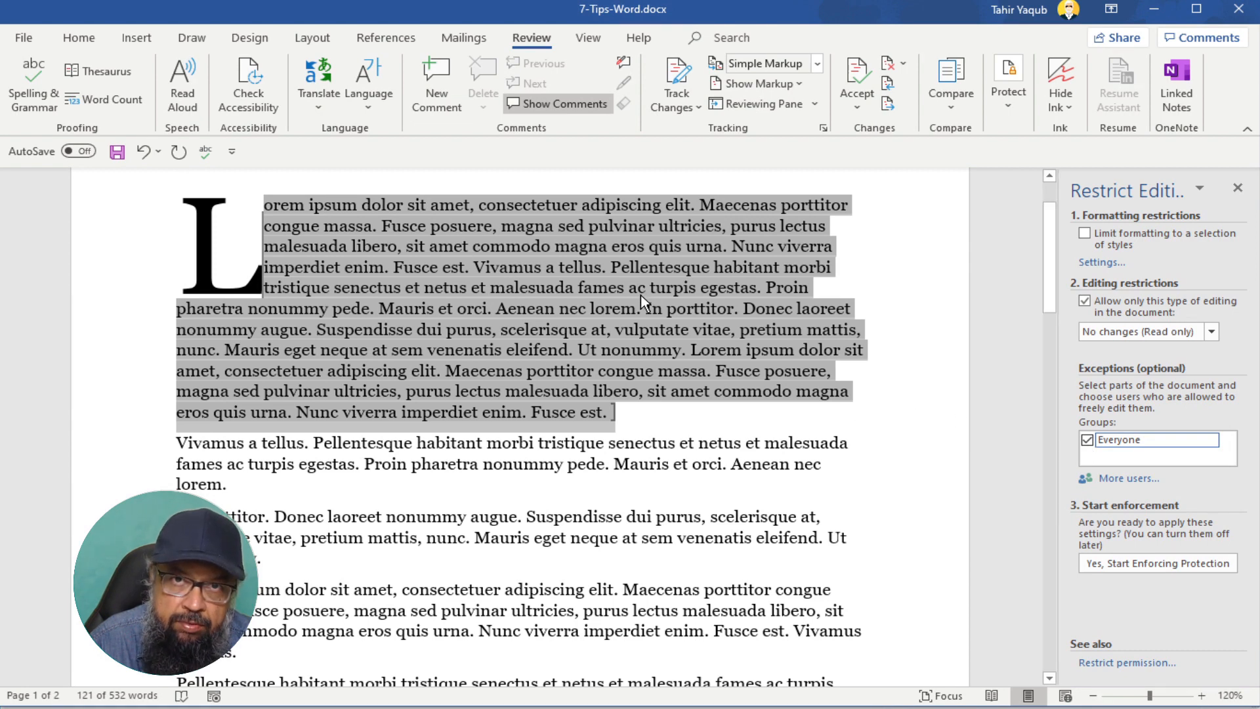
- Also give Everyone editing rights to the Lorem ipsum dolor paragraph further down
click(833, 463)
scroll(821, 479, down, 2)
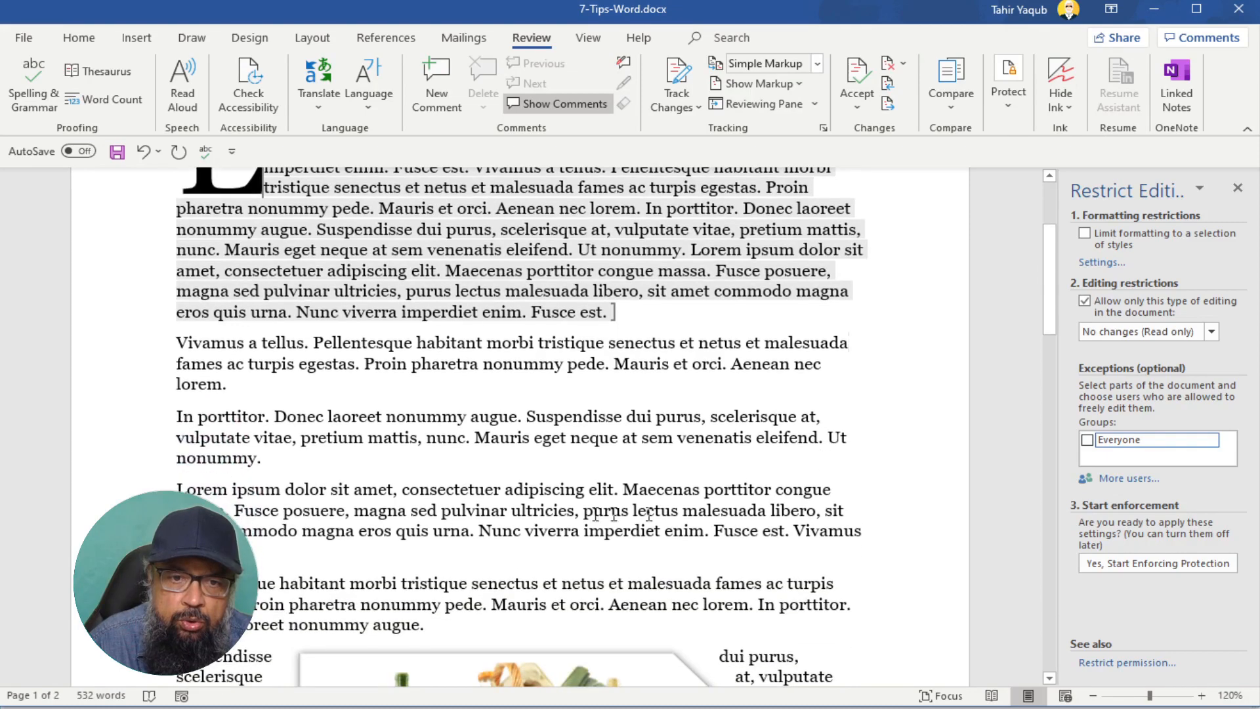
drag(180, 489, 265, 550)
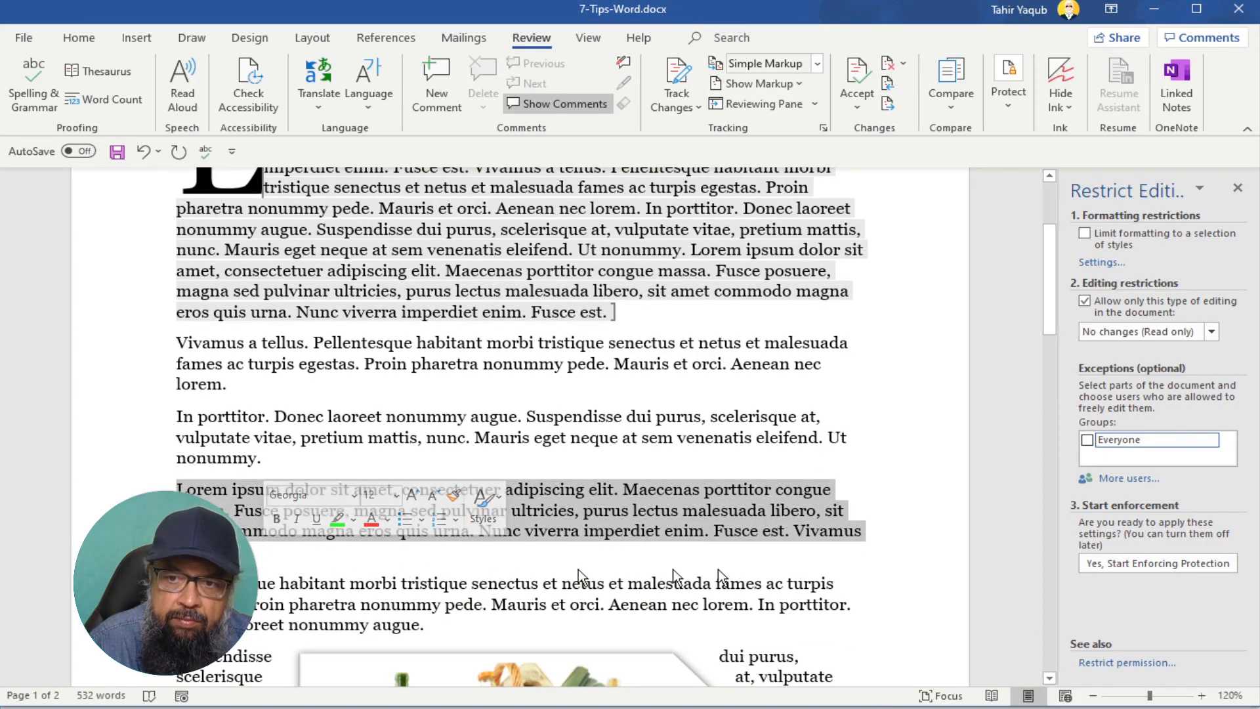
click(1087, 442)
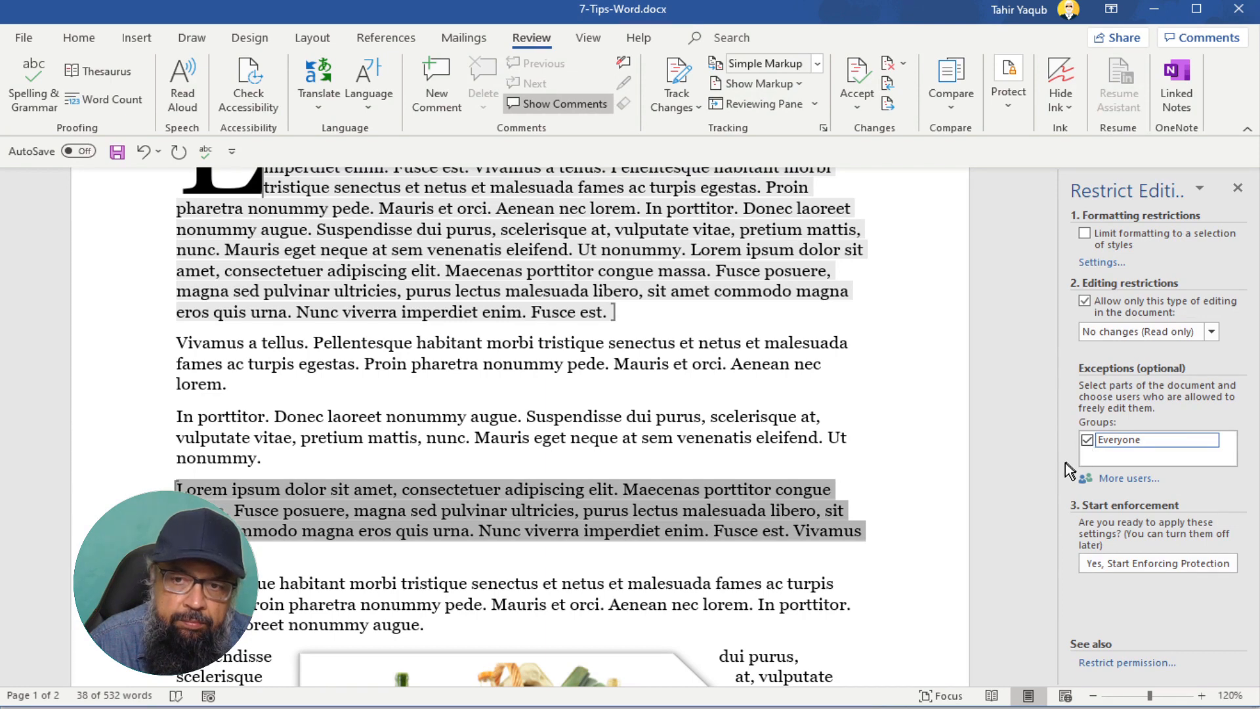
scroll(1050, 463, down, 1)
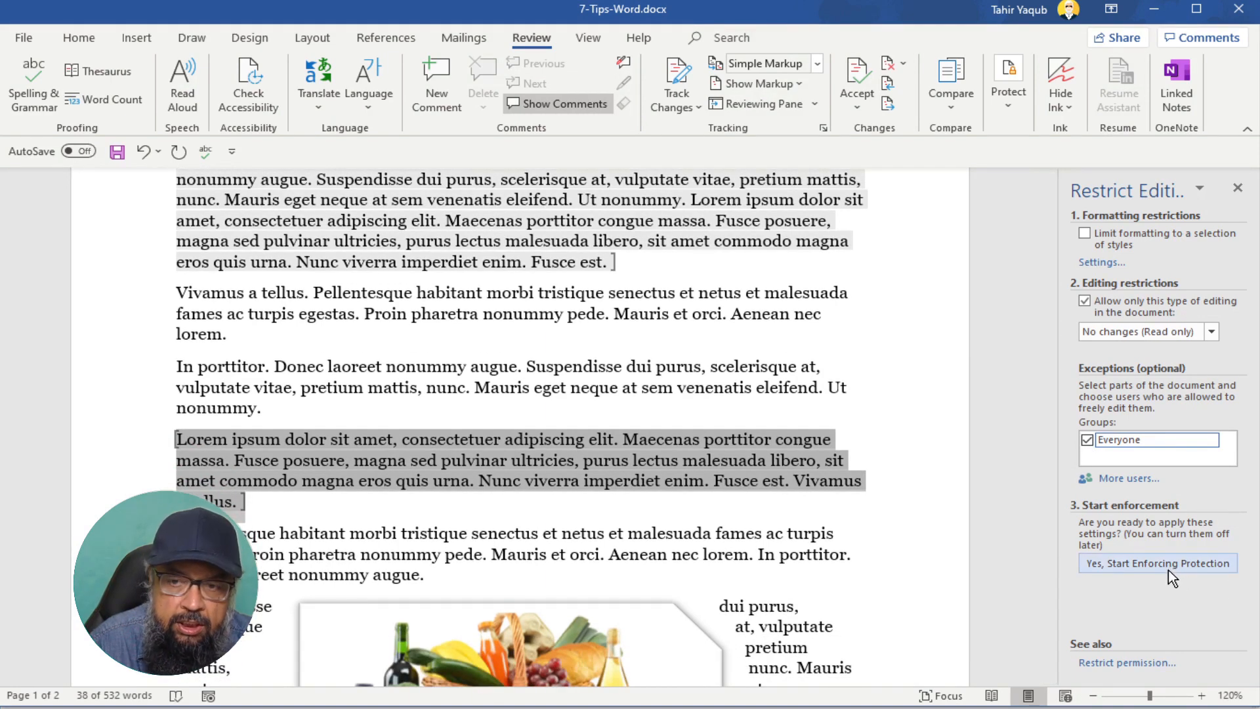
- Begin enforcing protection and enter the protection password in both the new and confirm fields
click(1168, 569)
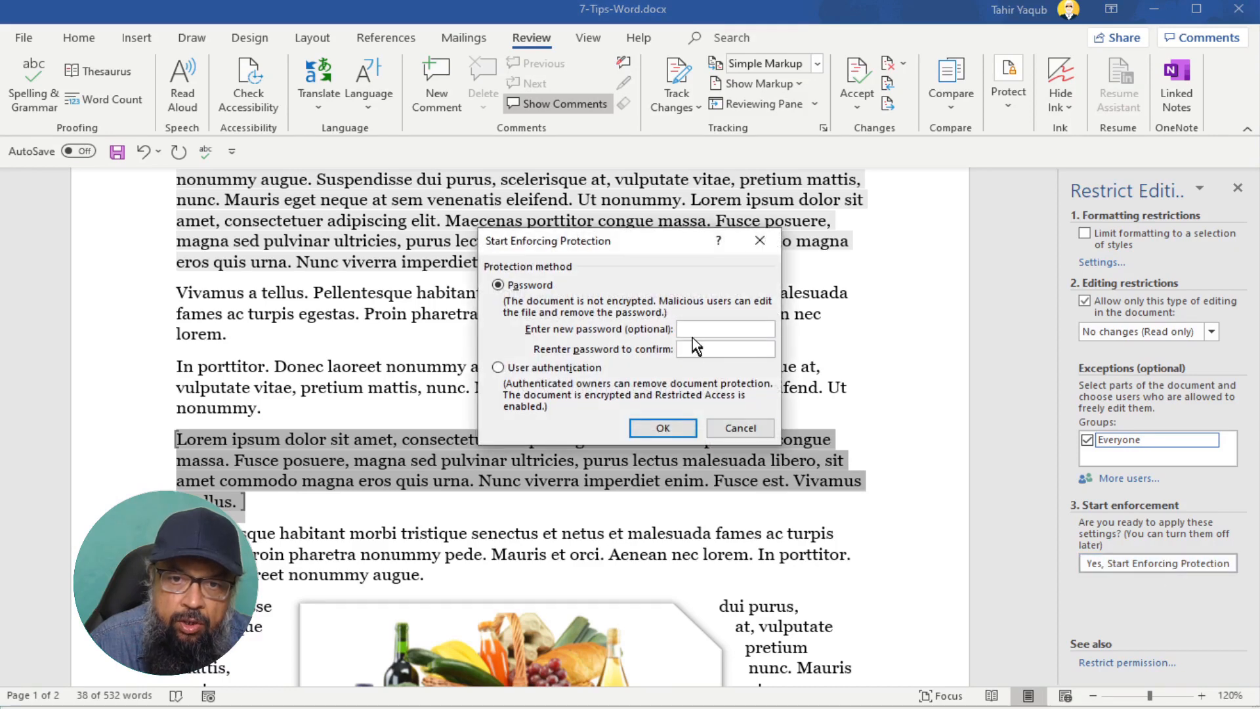
text(12)
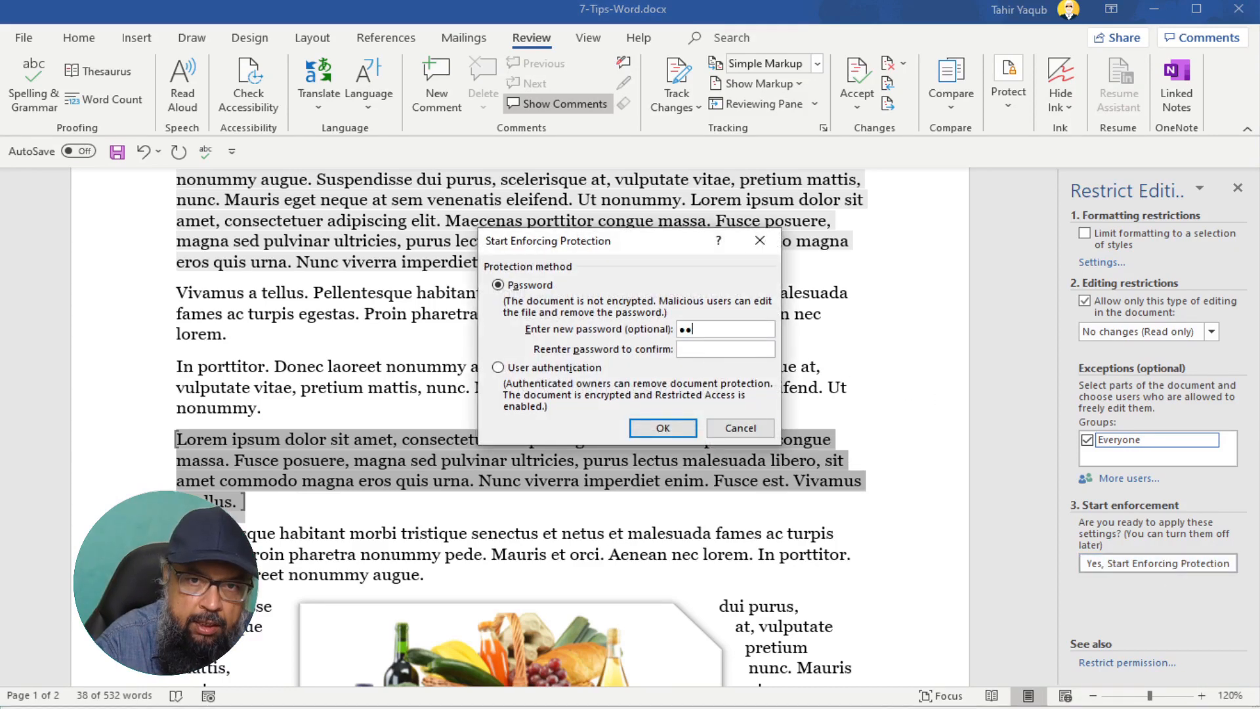
text(345678)
key(Tab)
text(123)
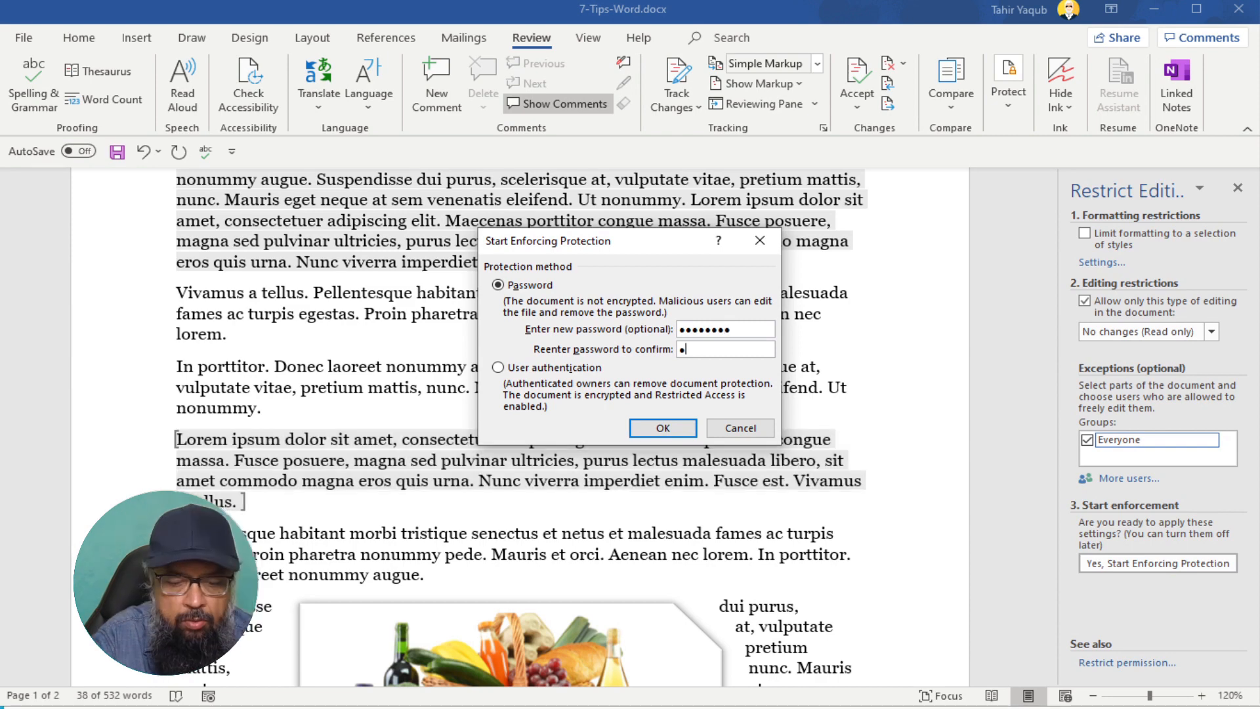
text(45678)
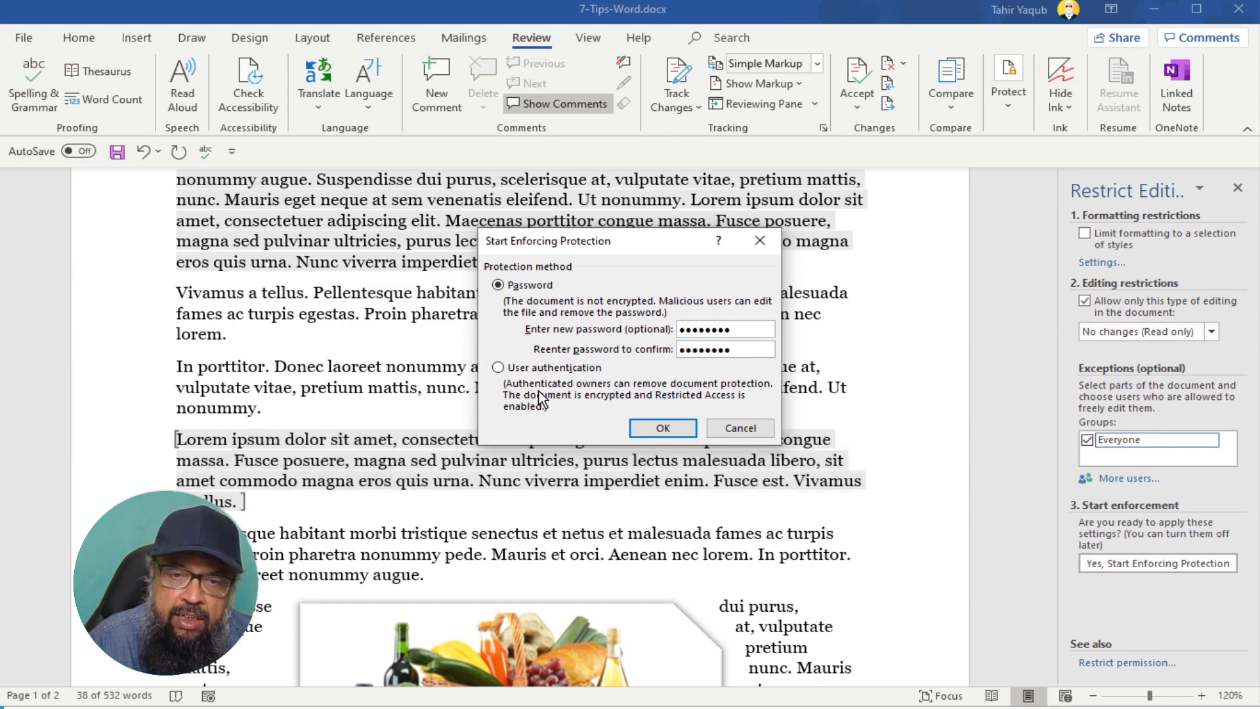
- Apply protection, append 'This can be added' to the editable opening paragraph, then test typing 'aa' in a locked paragraph
click(664, 428)
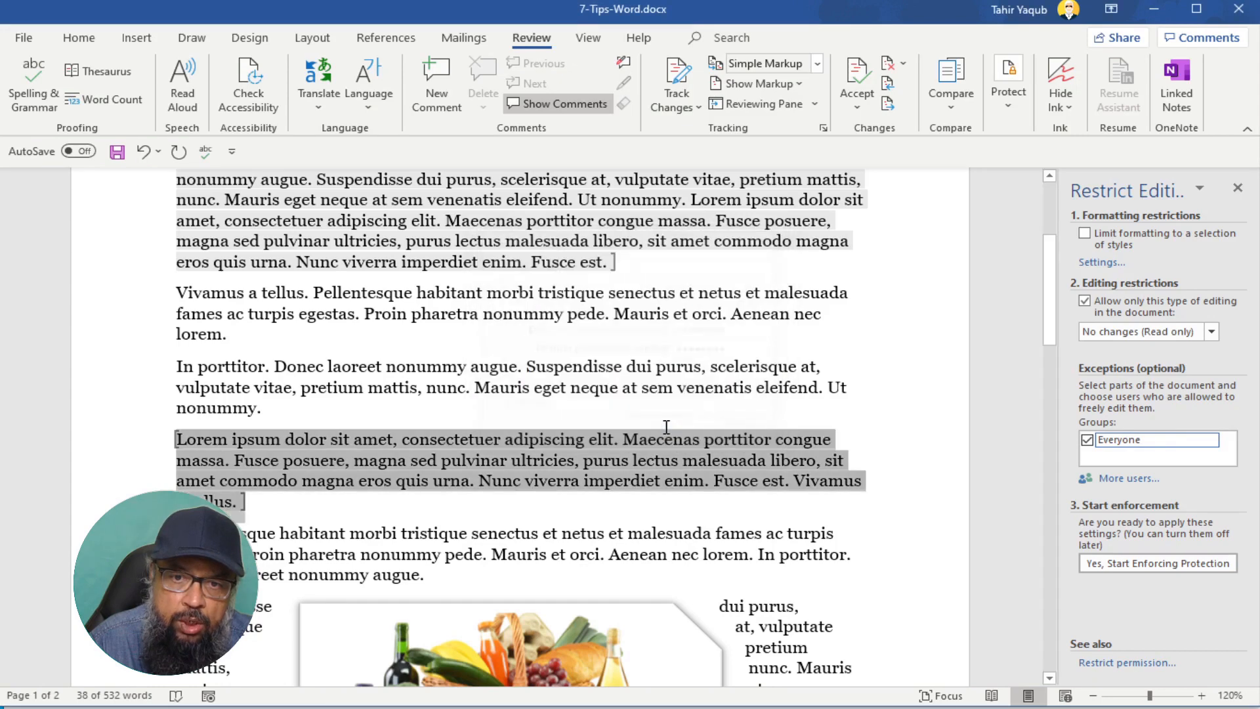
scroll(557, 384, up, 1)
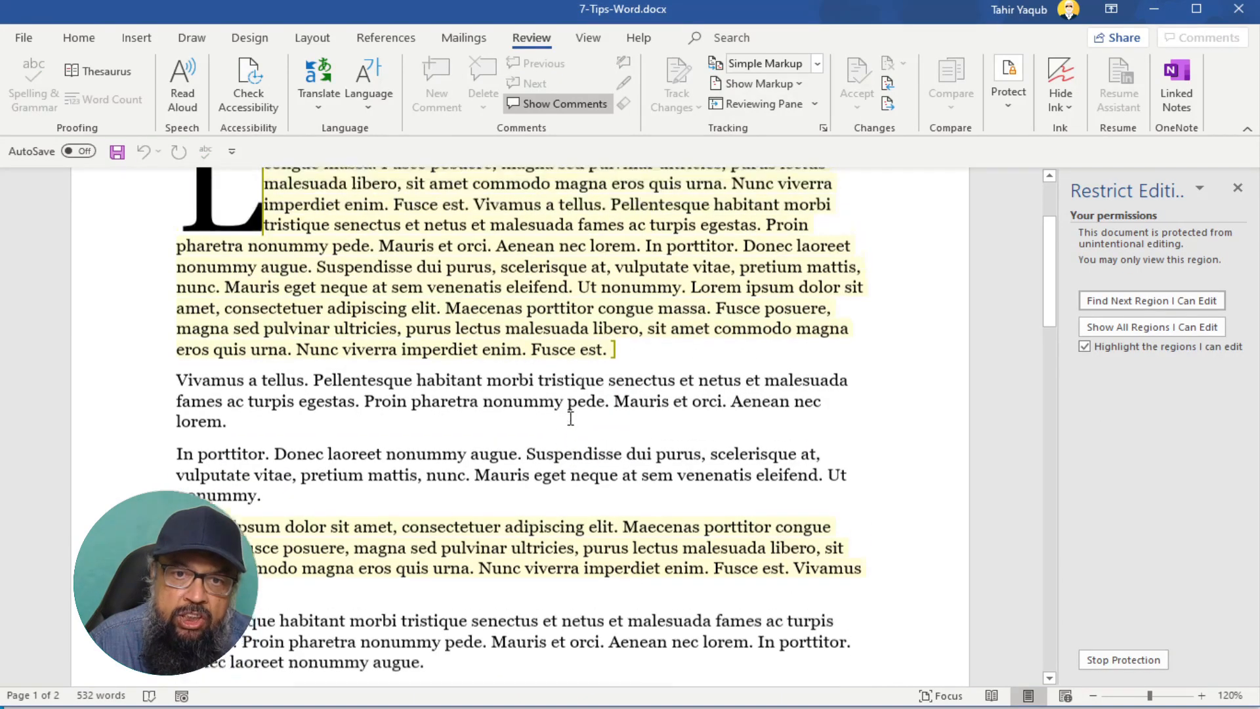
click(622, 358)
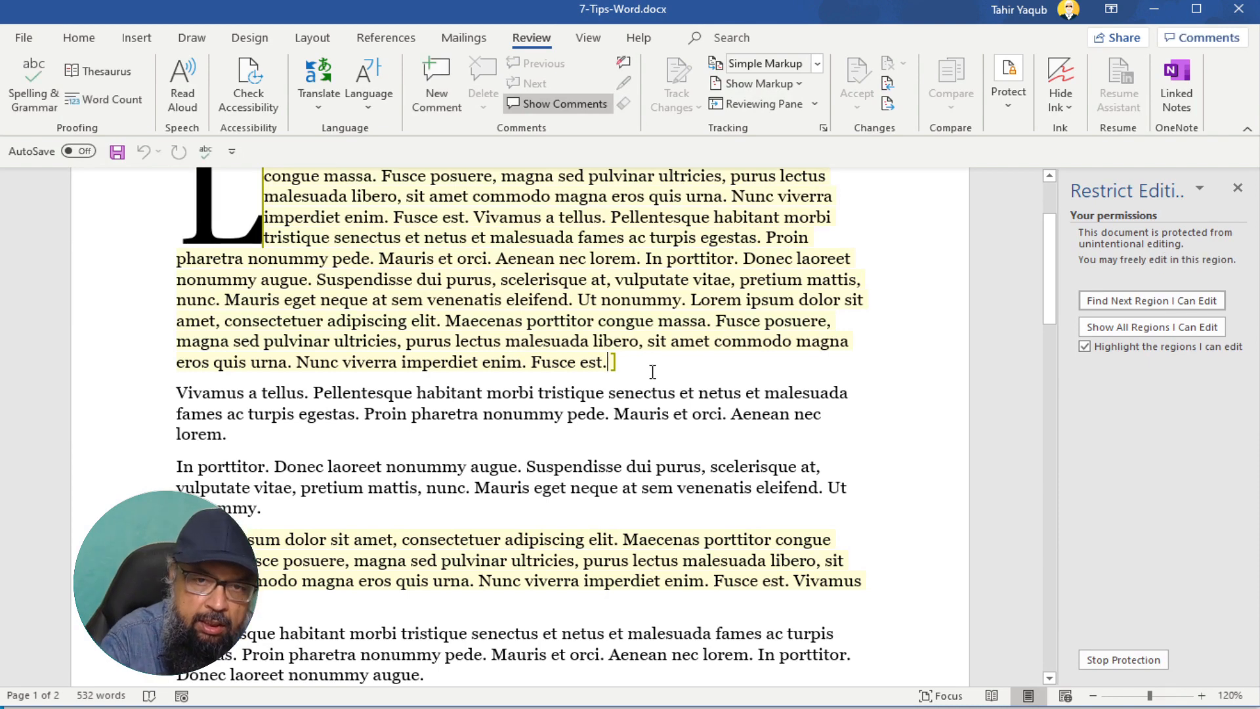
text(This )
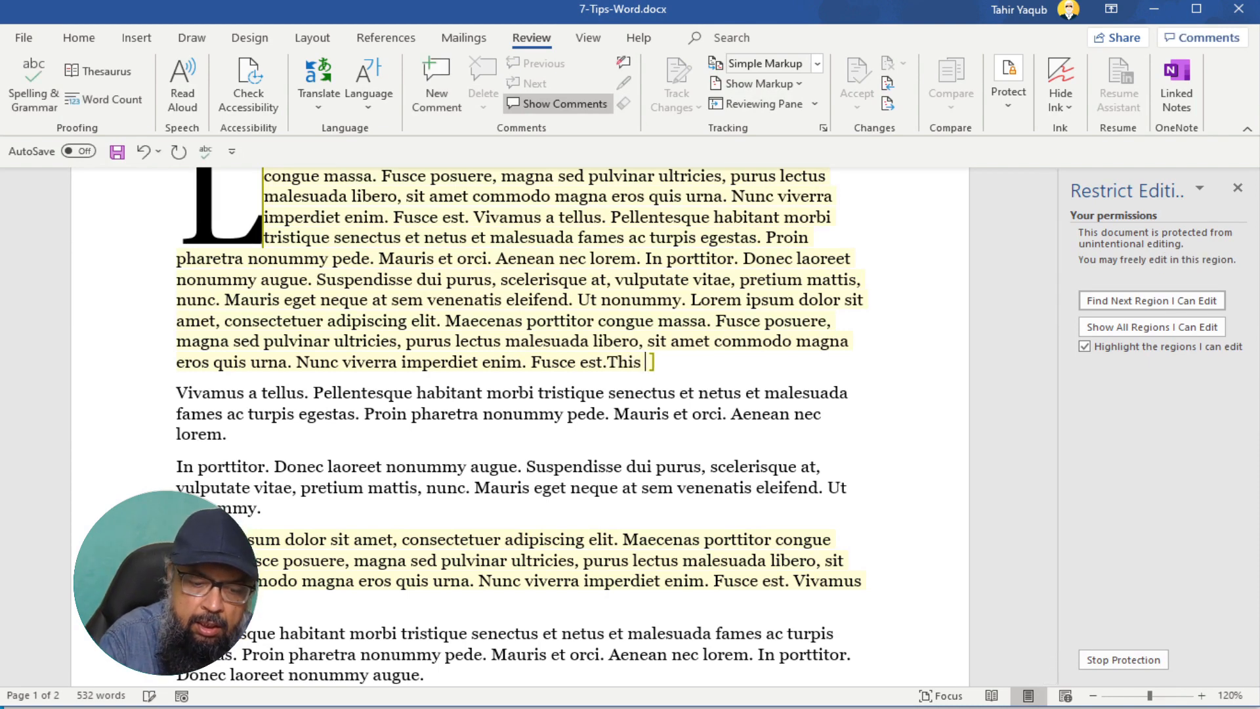
text(can be add)
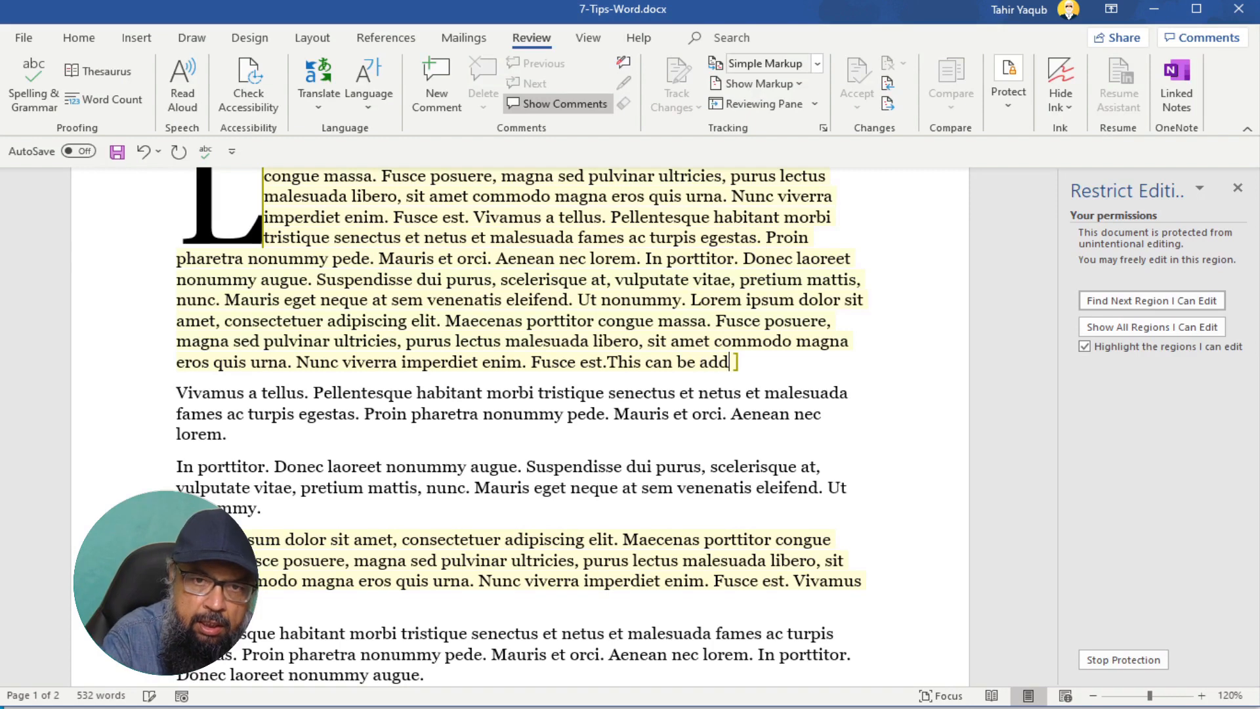
text(ed)
click(625, 393)
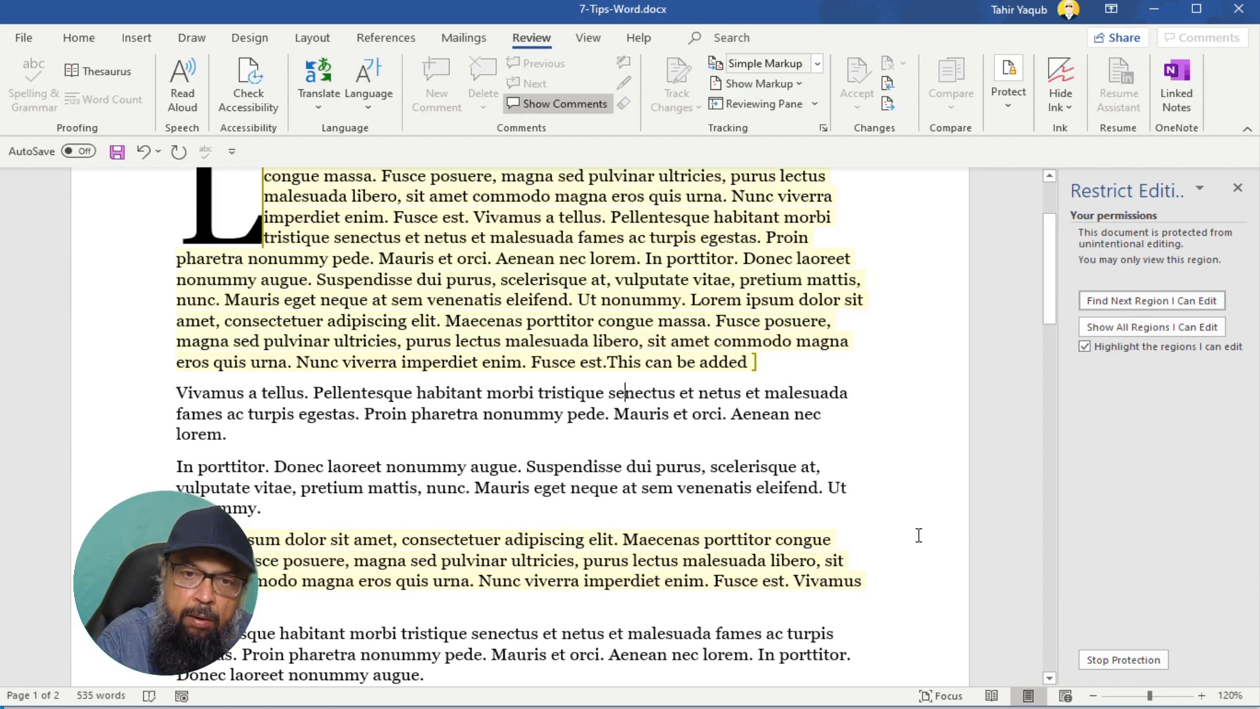
text(aa)
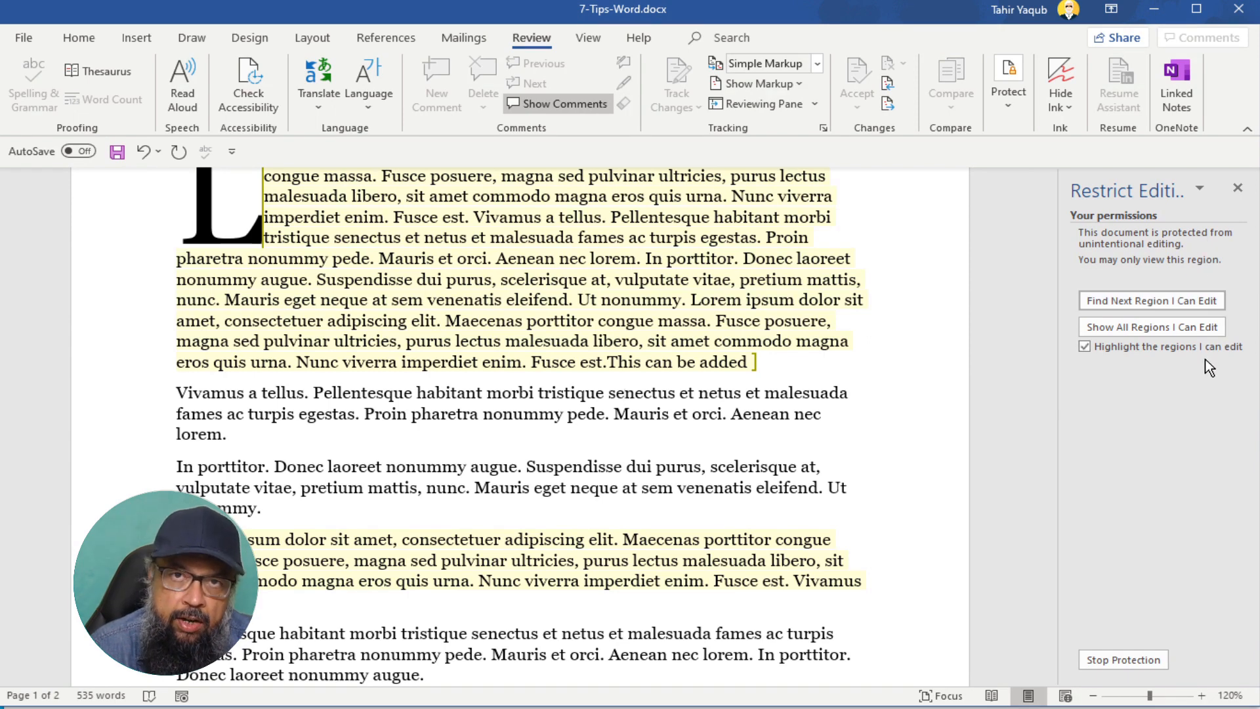
- Stop protection and unprotect the document by entering its password
click(1119, 659)
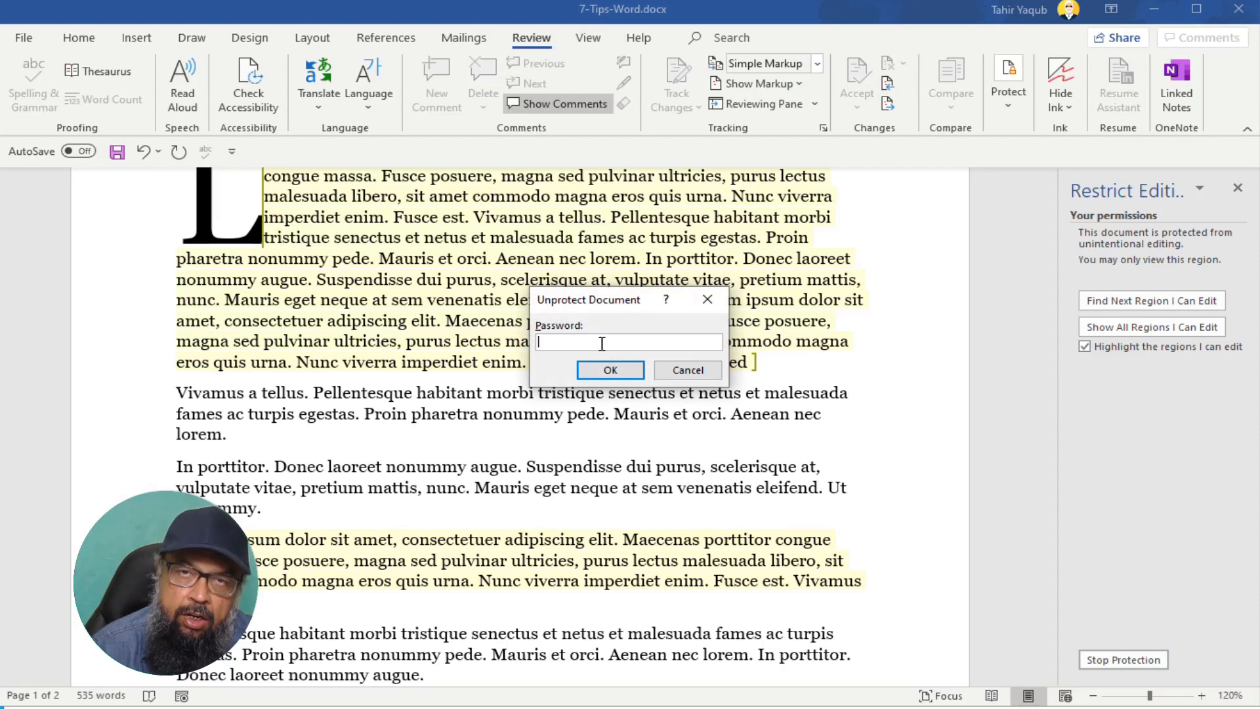
text(••••••••)
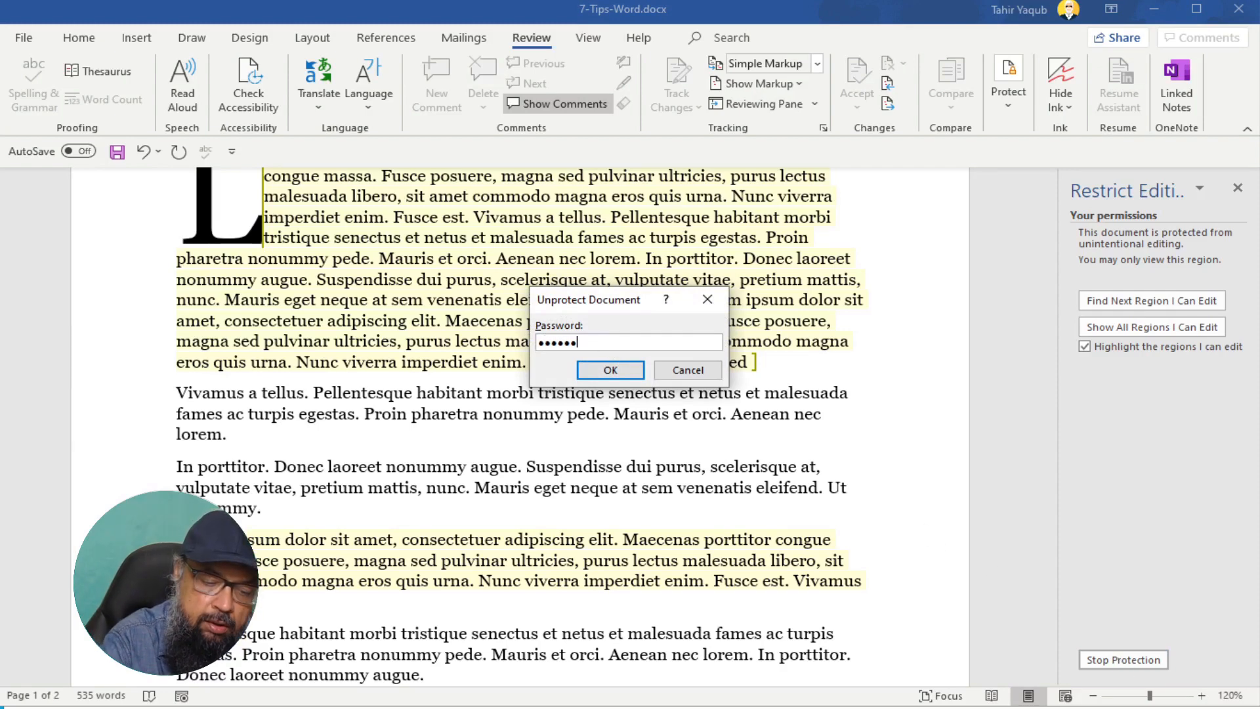
click(610, 370)
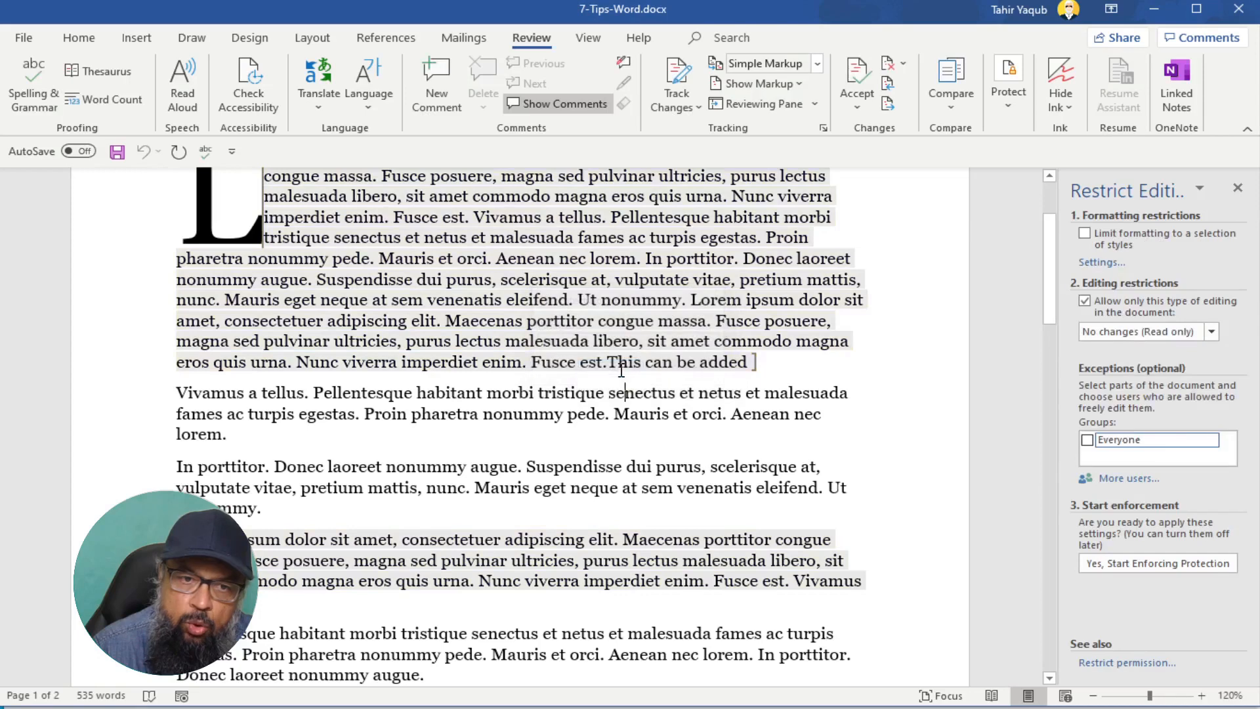
- Add 'This can be added now.' to the Vivamus paragraph and type 'sdfg' after 'senectus et'
click(257, 435)
text(This can be)
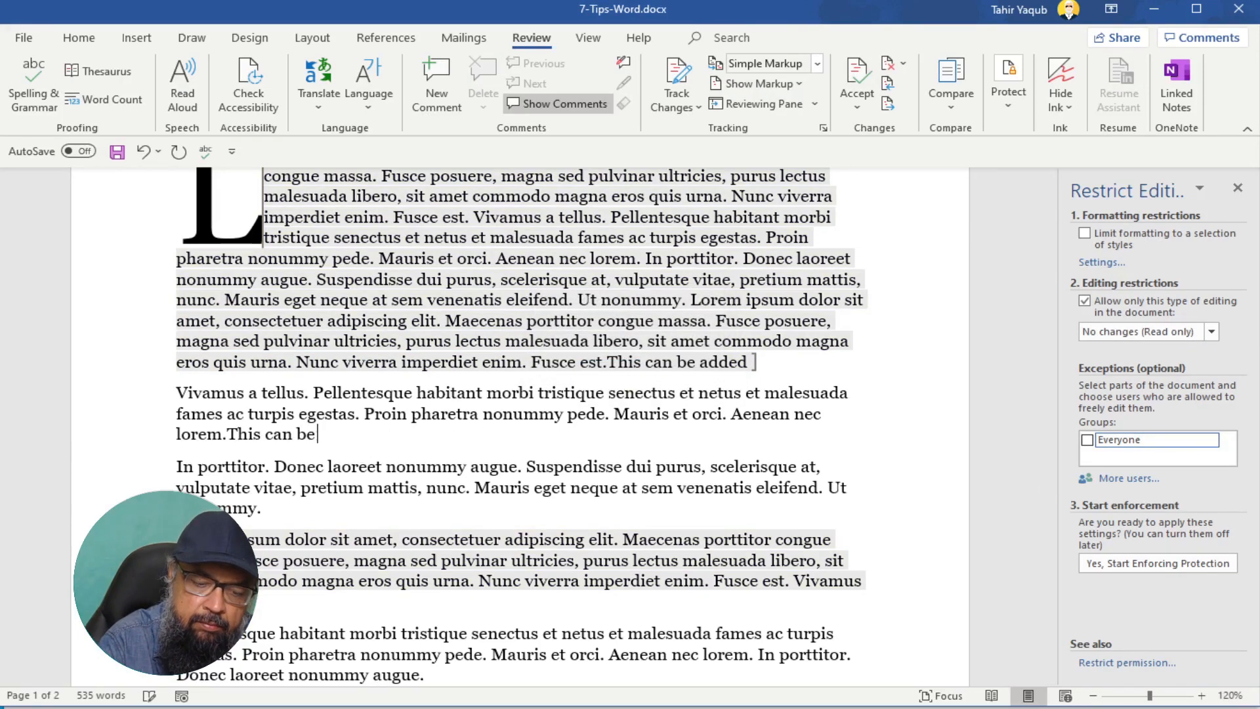
text( added now.)
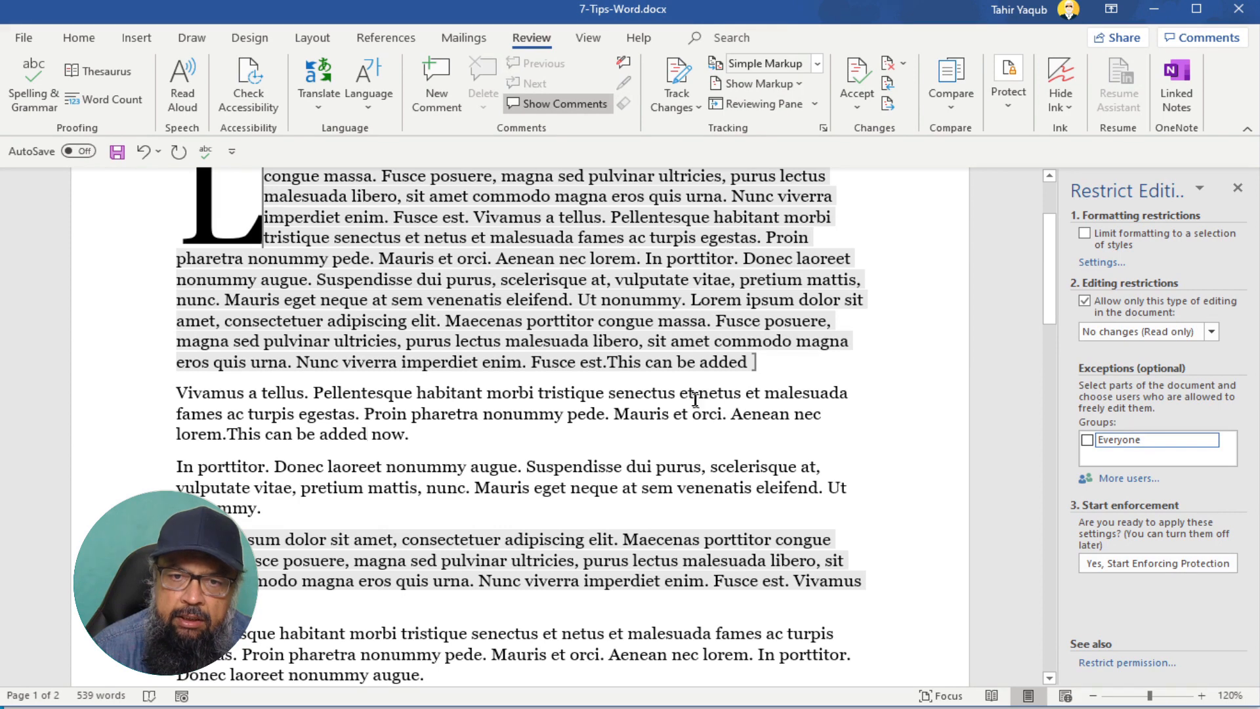
click(694, 398)
text(sdfg)
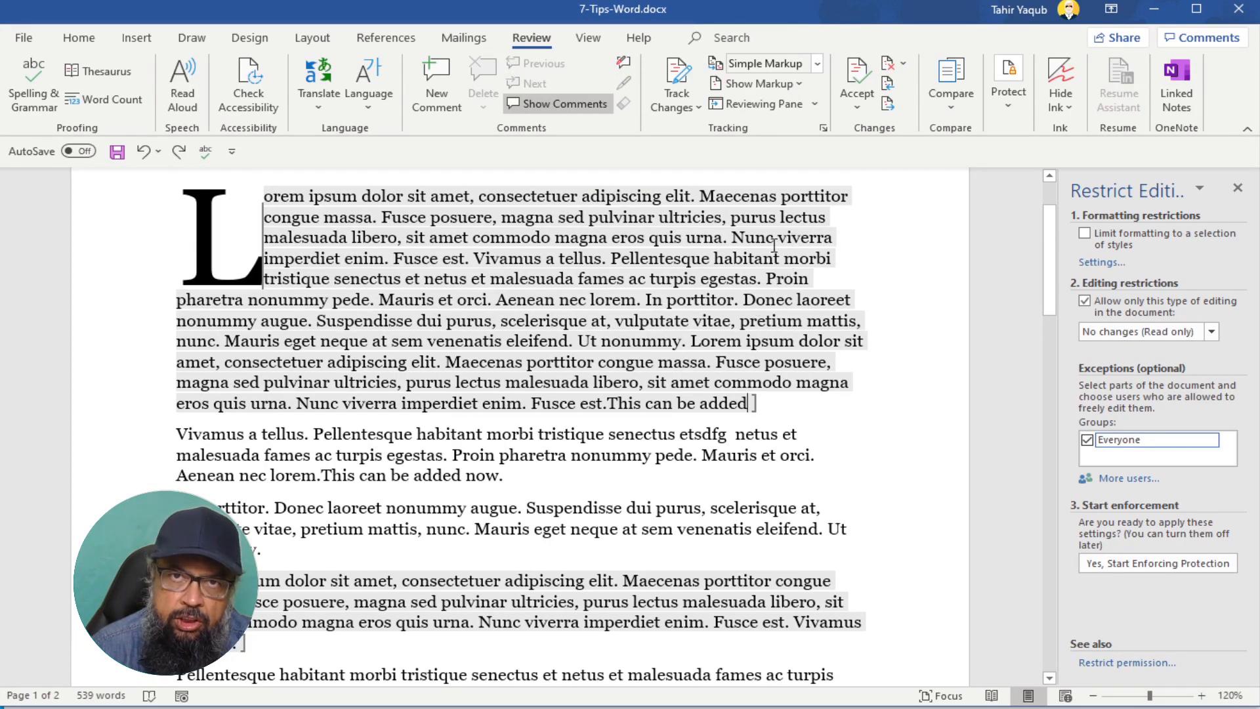
- Clear the Everyone editing exception from the opening paragraph
click(714, 244)
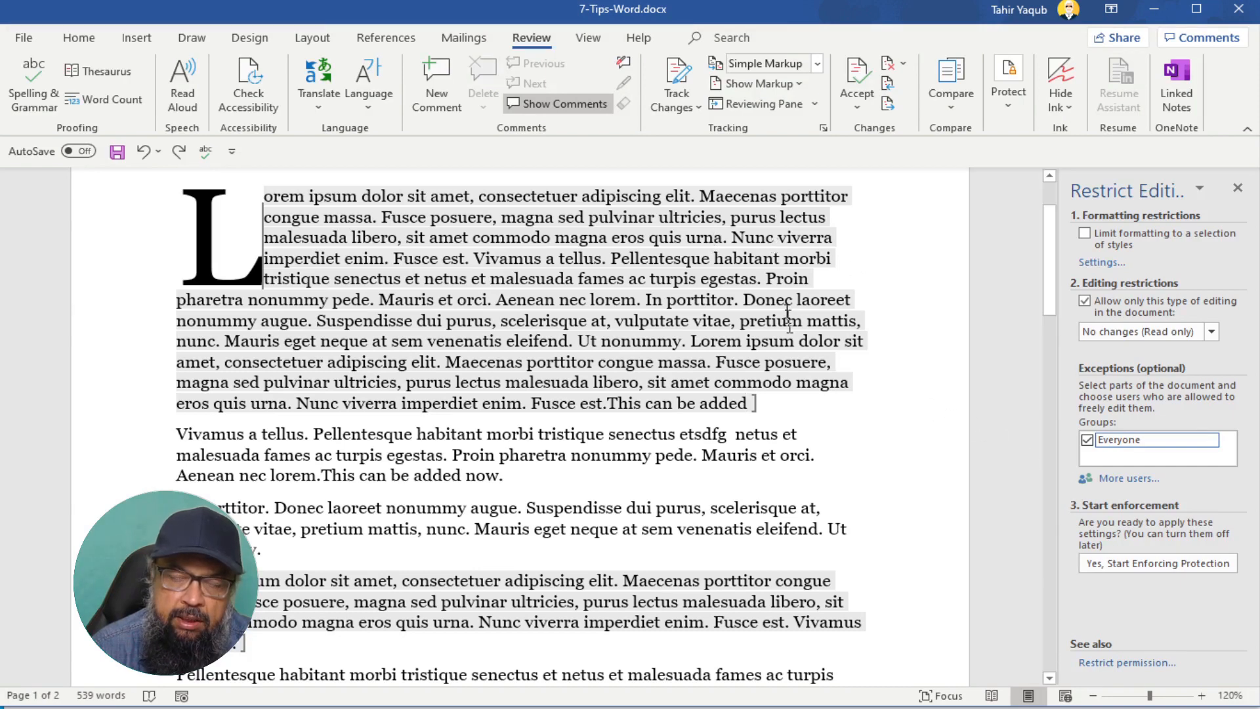
click(1086, 440)
click(898, 434)
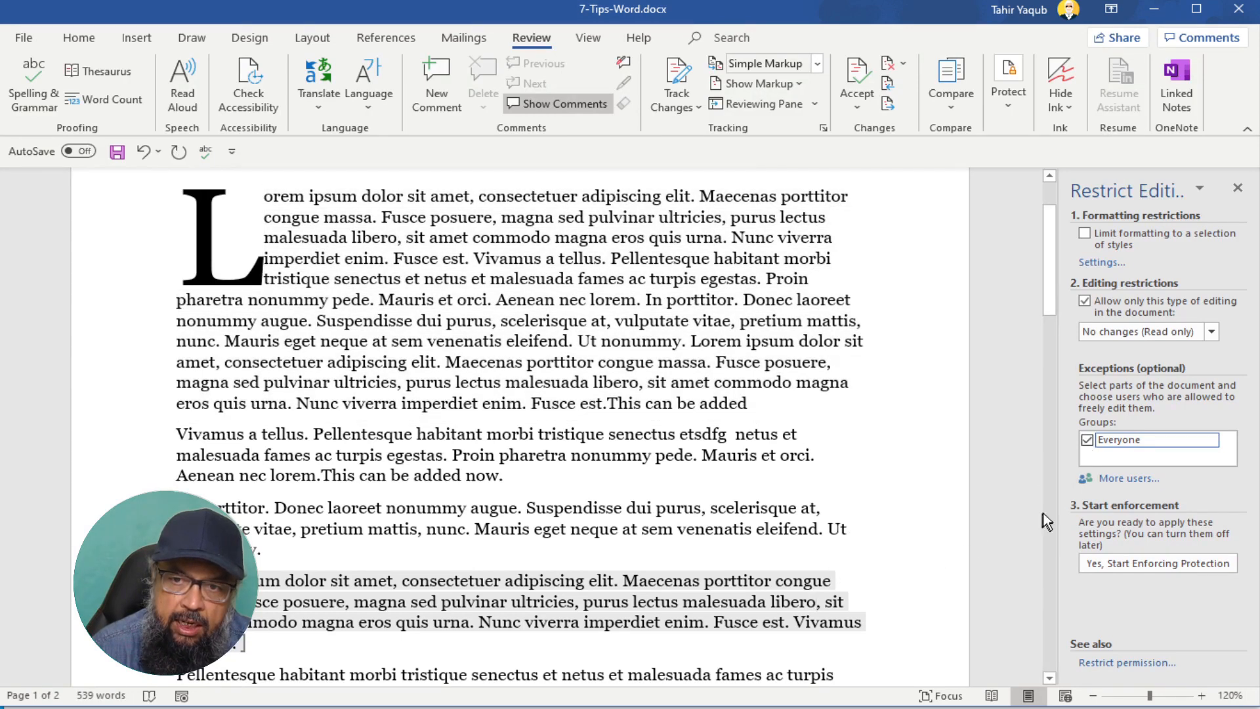
click(1086, 439)
click(1087, 440)
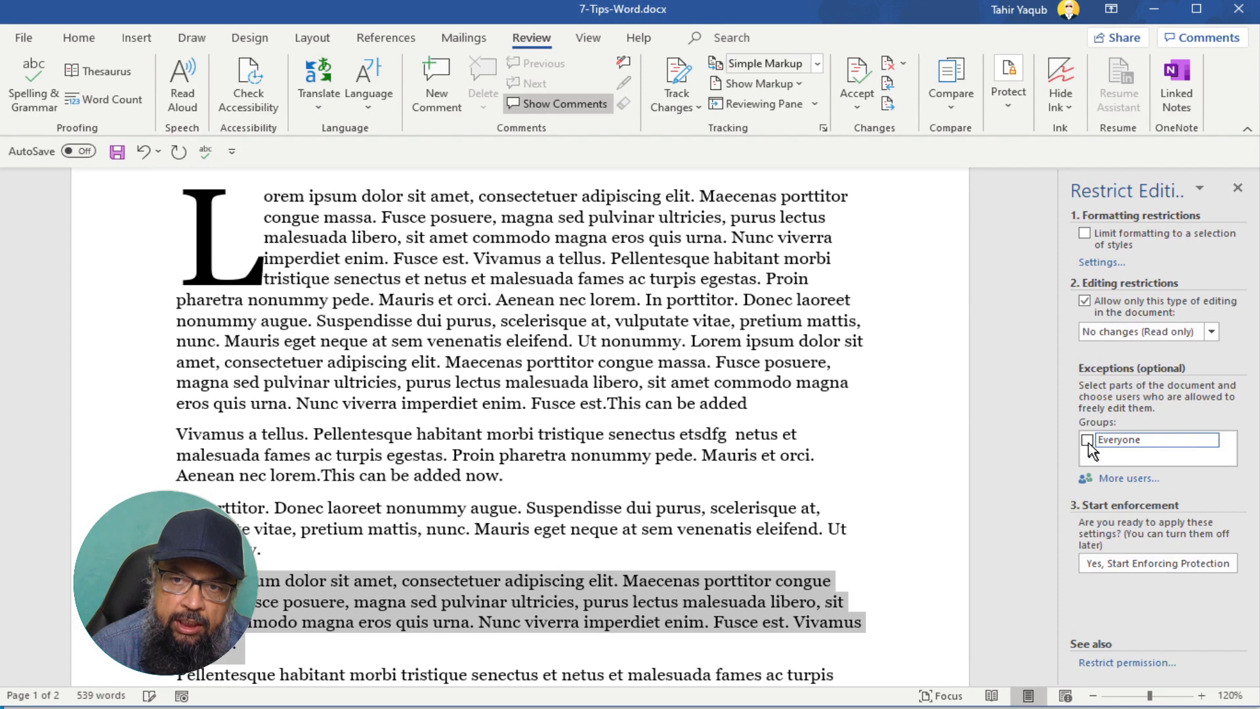
click(811, 403)
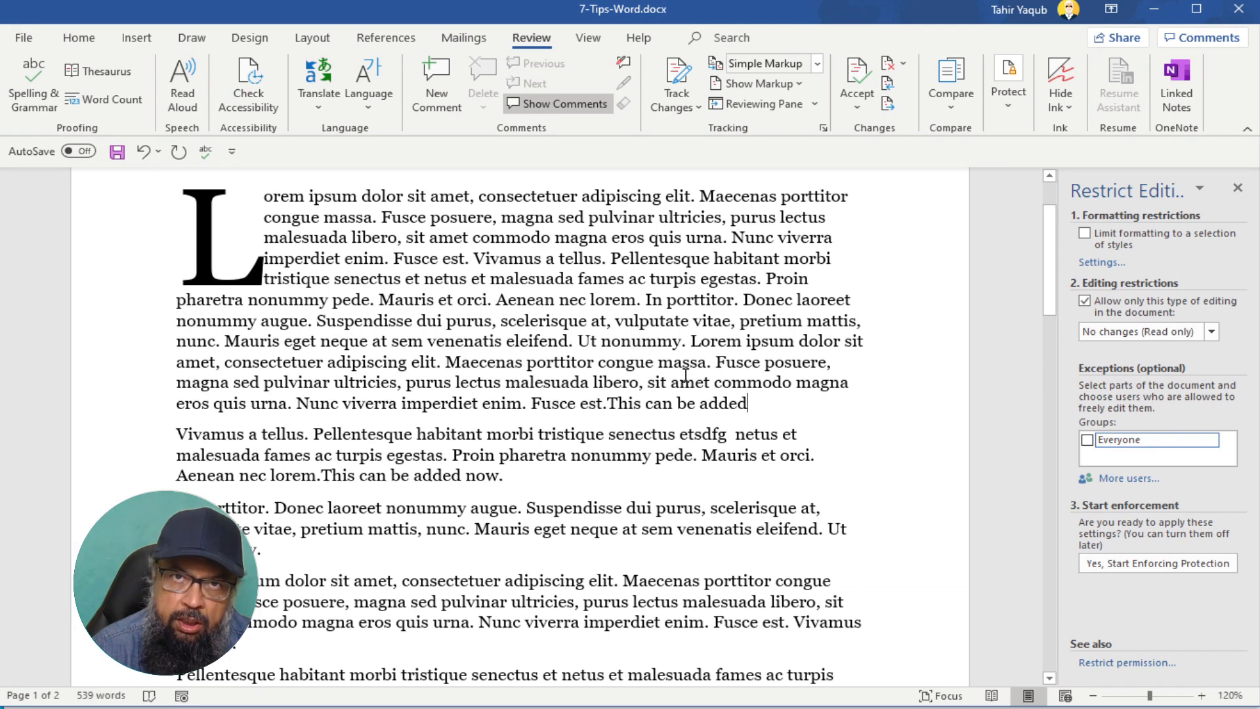
- Close the Restrict Editing pane and scroll down to the final text on page 2
click(1237, 188)
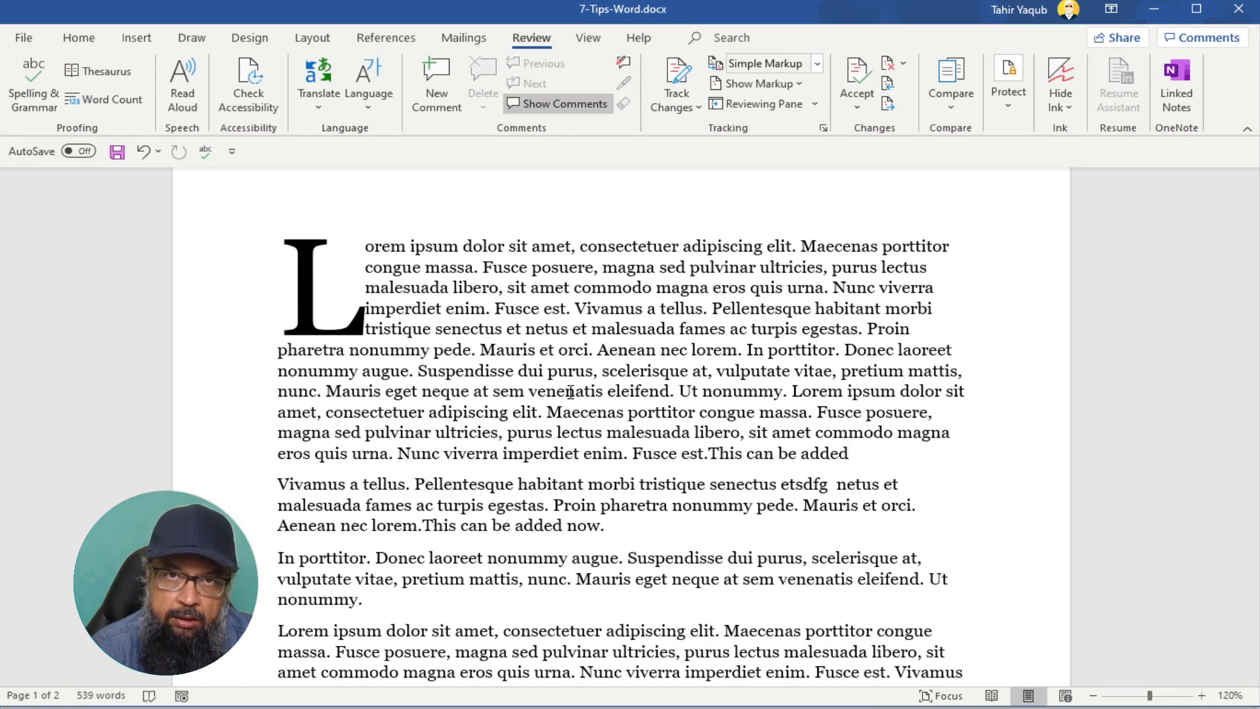
scroll(570, 392, down, 5)
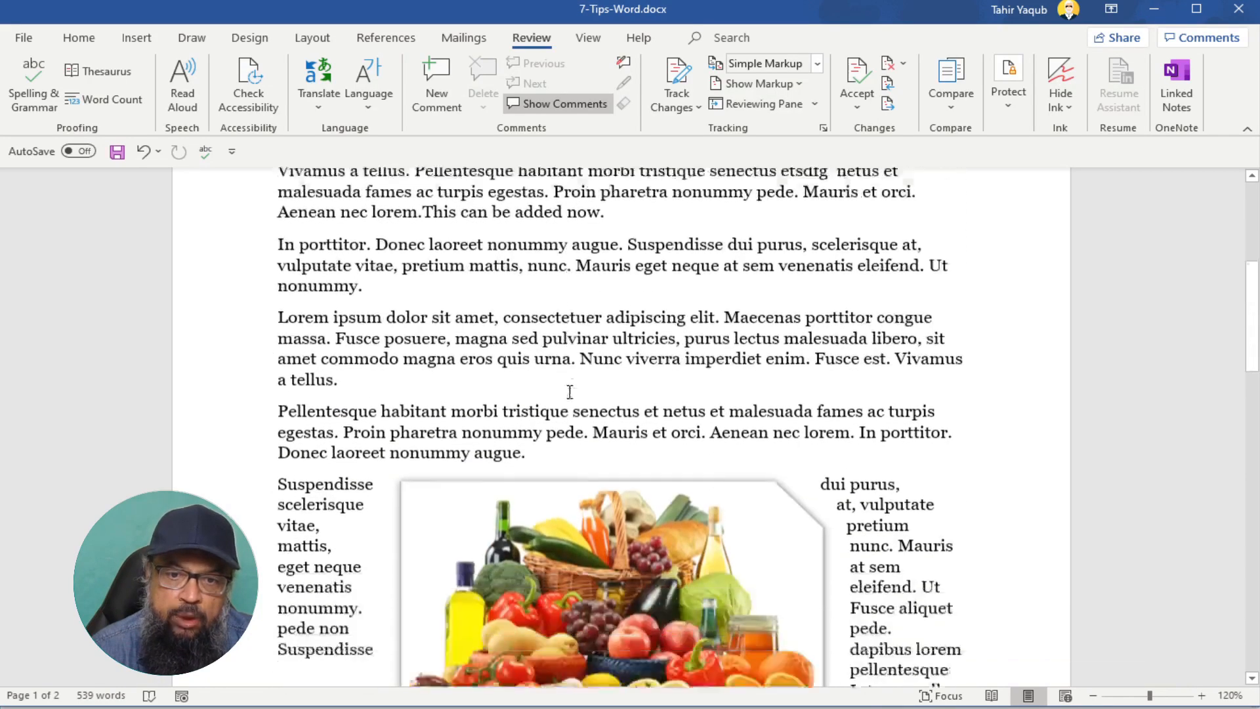
scroll(559, 346, down, 3)
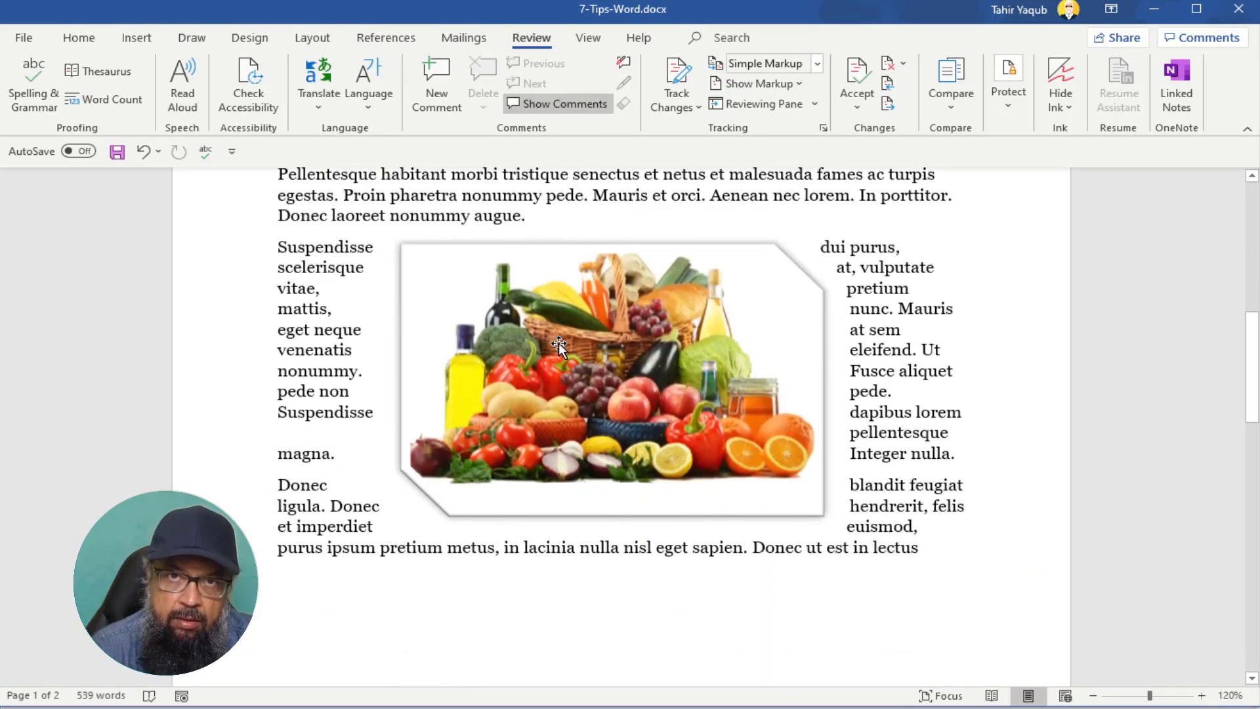
scroll(558, 344, down, 9)
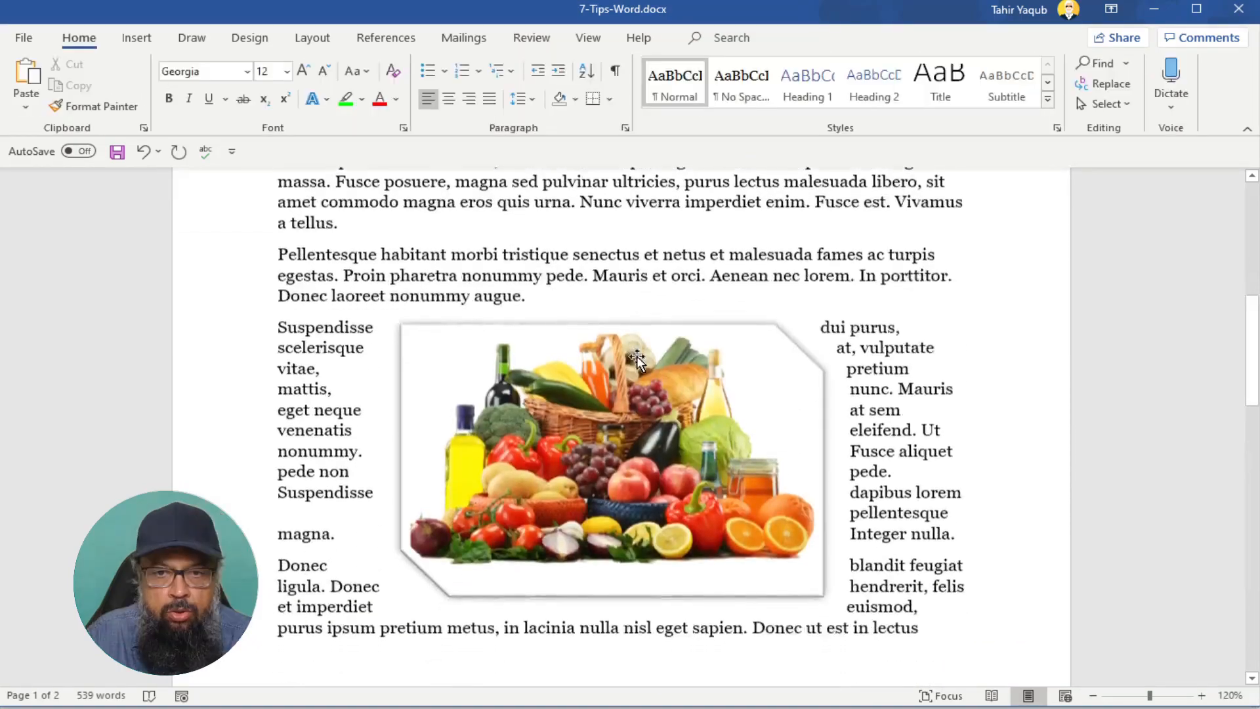
scroll(637, 355, down, 11)
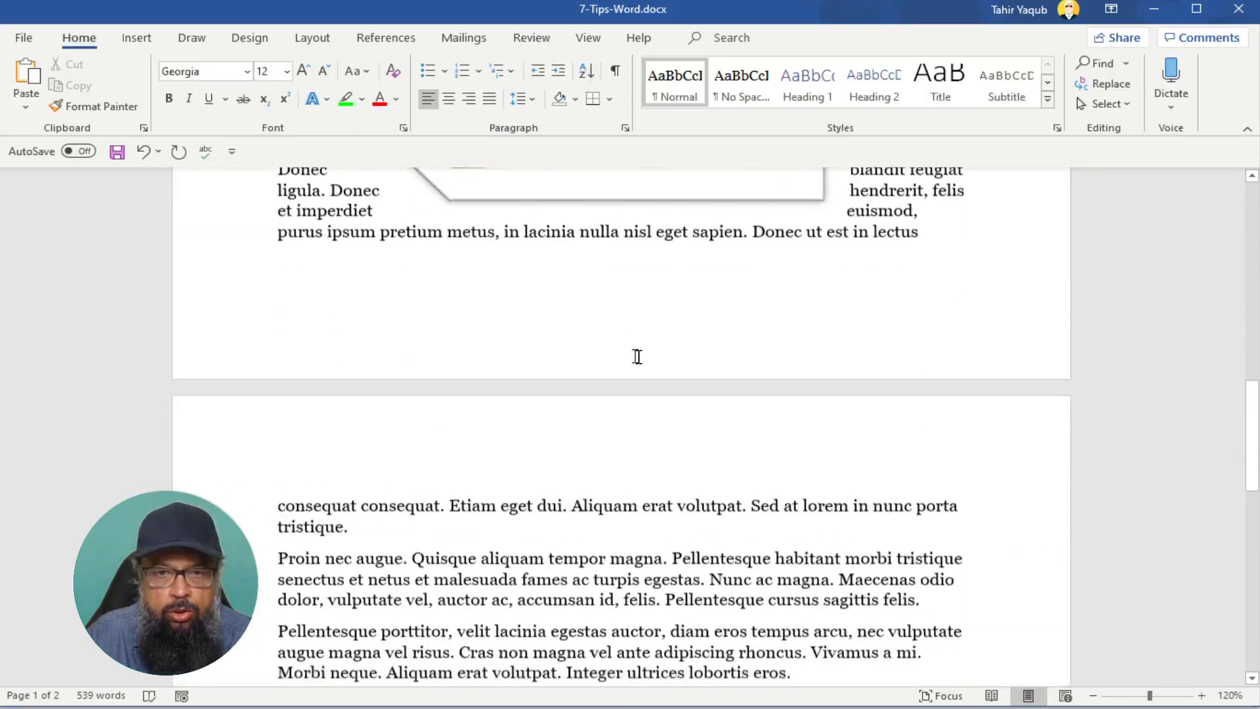
- Enter =lorem() on the empty last line to generate sample lorem ipsum paragraphs
scroll(638, 356, down, 4)
click(281, 473)
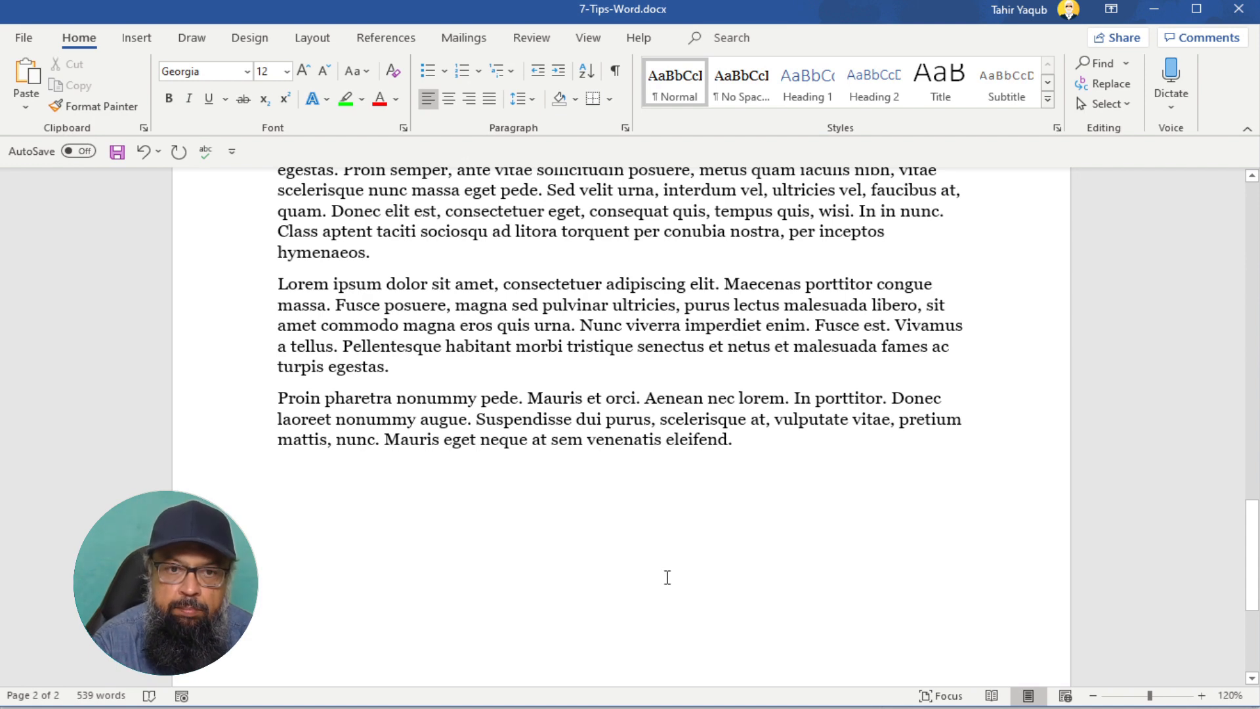
text(=)
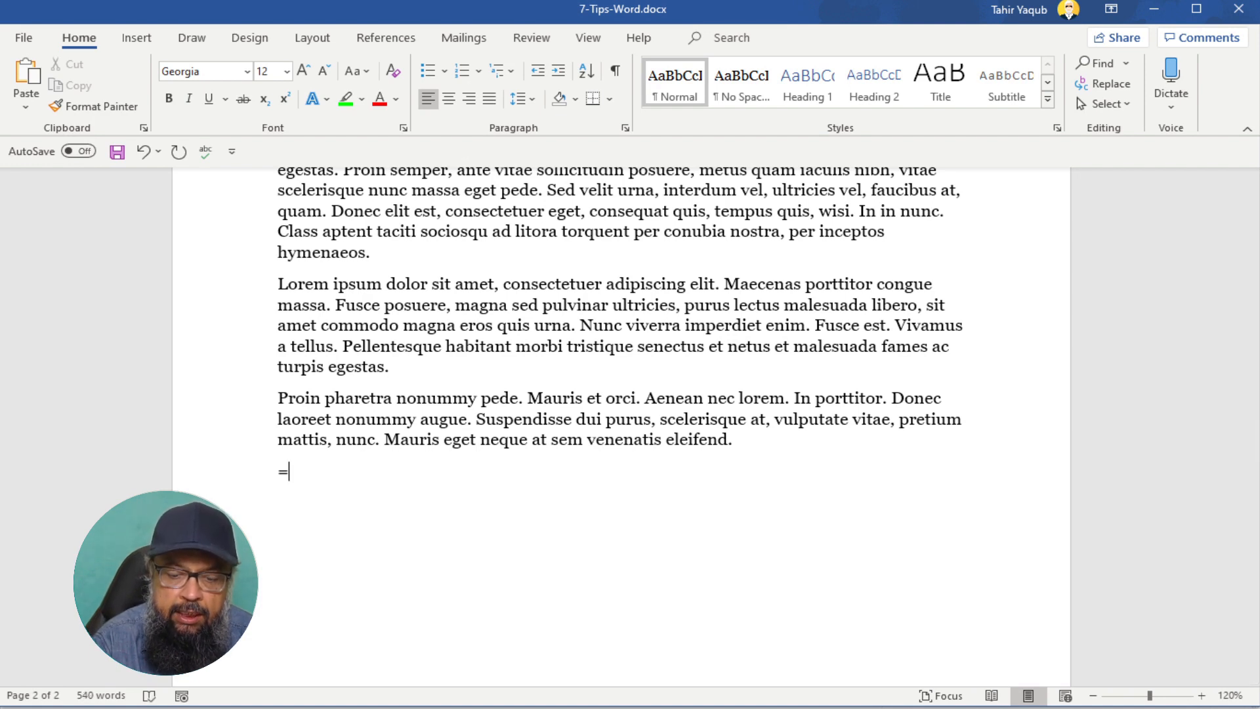
text(lorem)
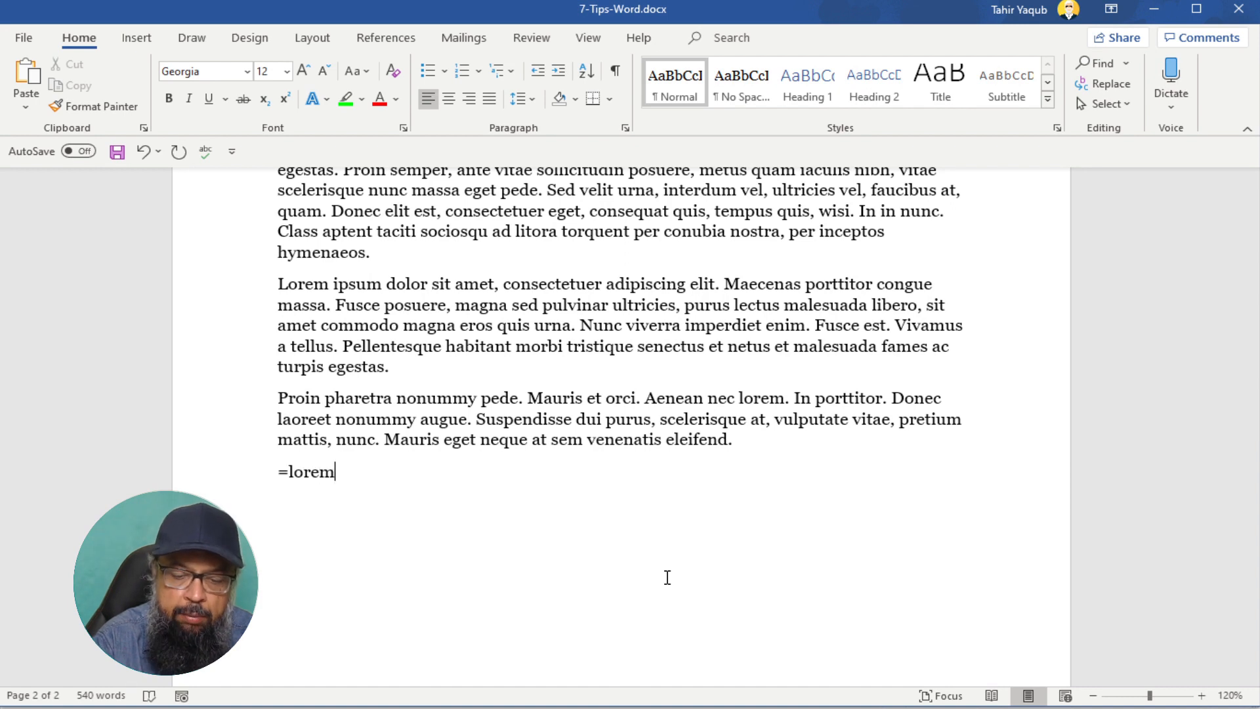
text(()
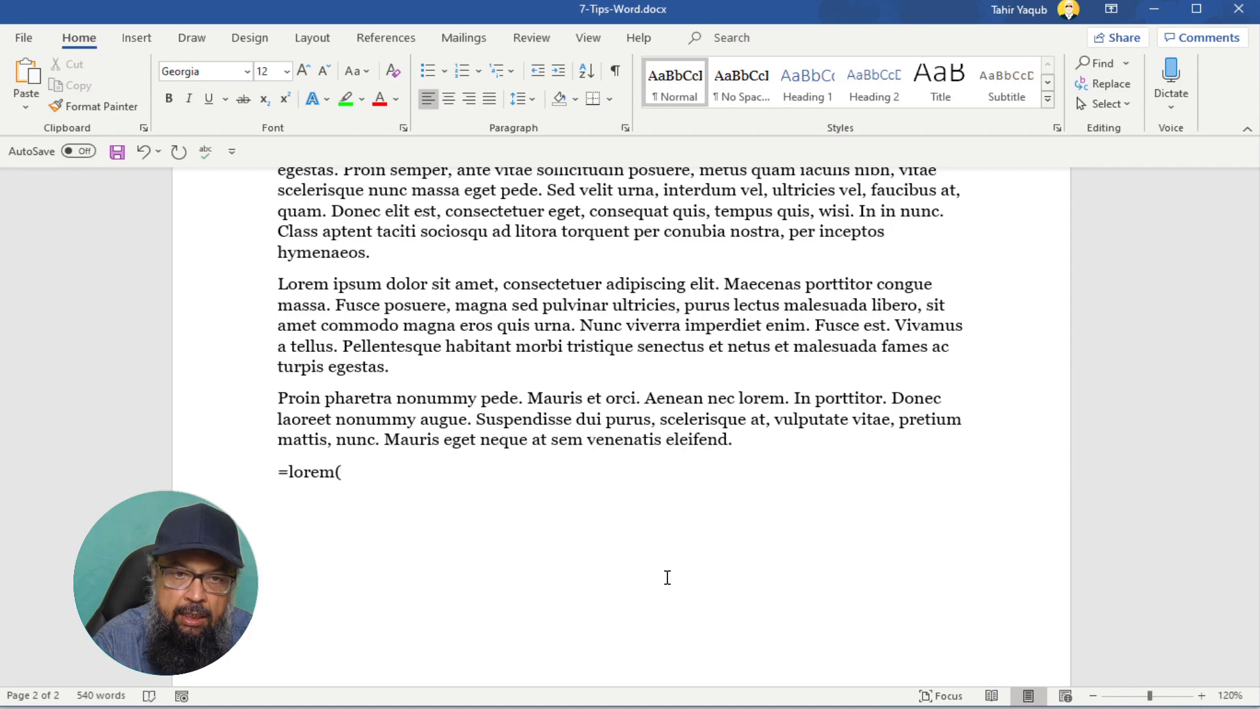
text())
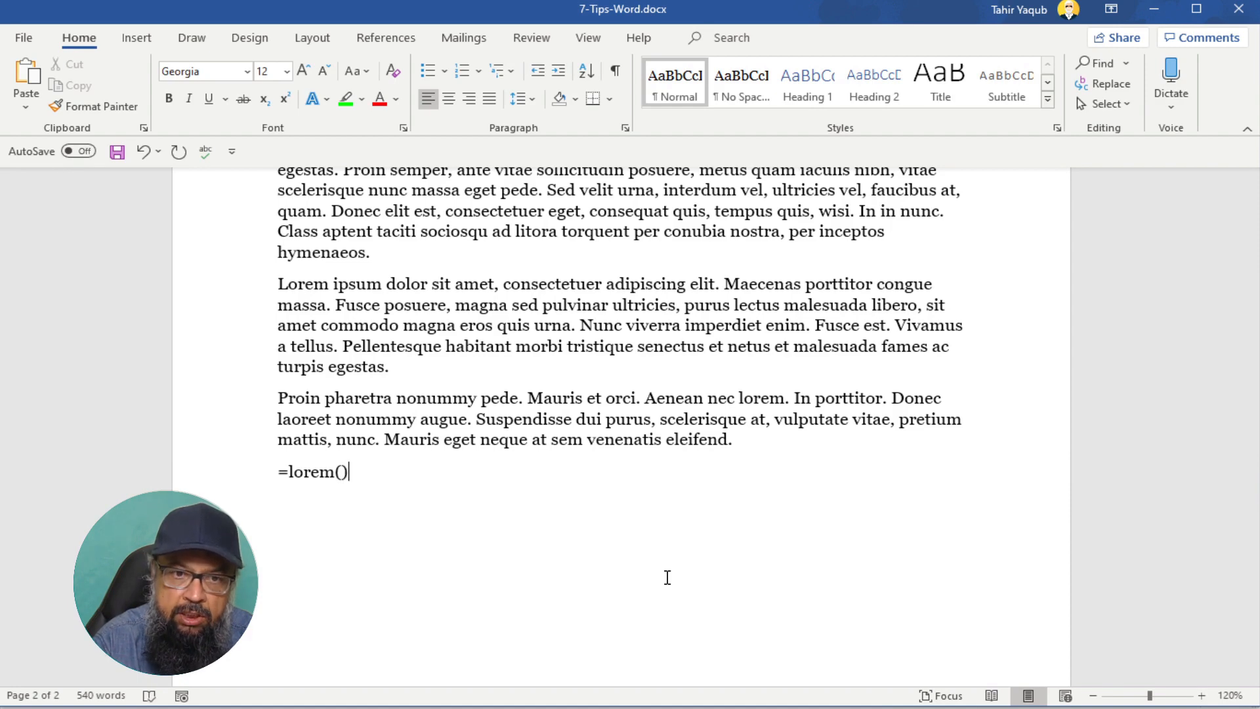
key(Return)
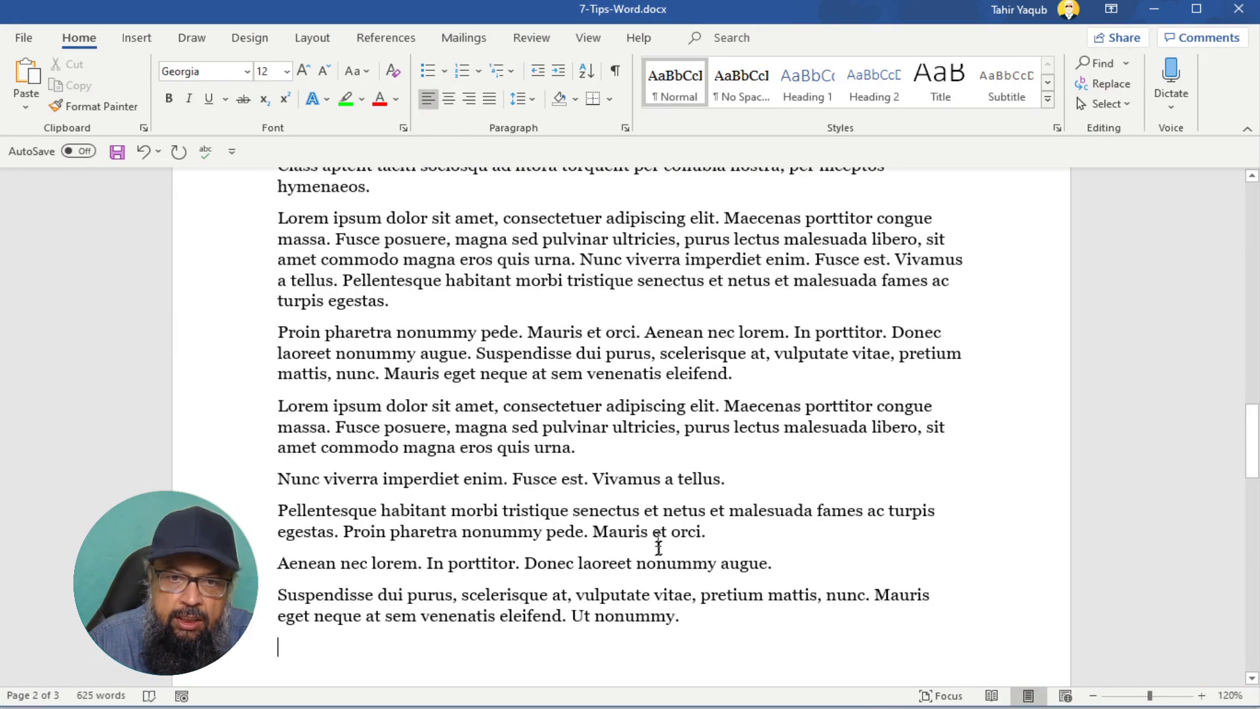
- Generate two more paragraphs with =lorem(2,7) at the end and review the new text
scroll(586, 554, down, 1)
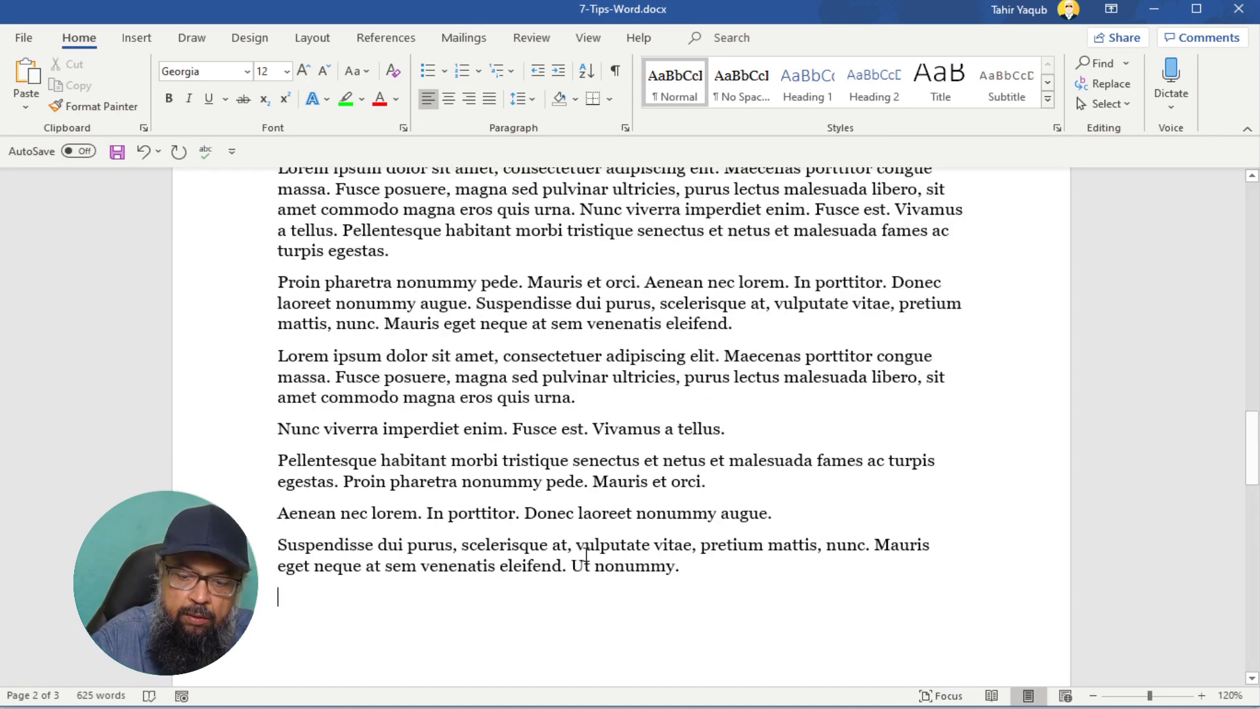
text(=lorem)
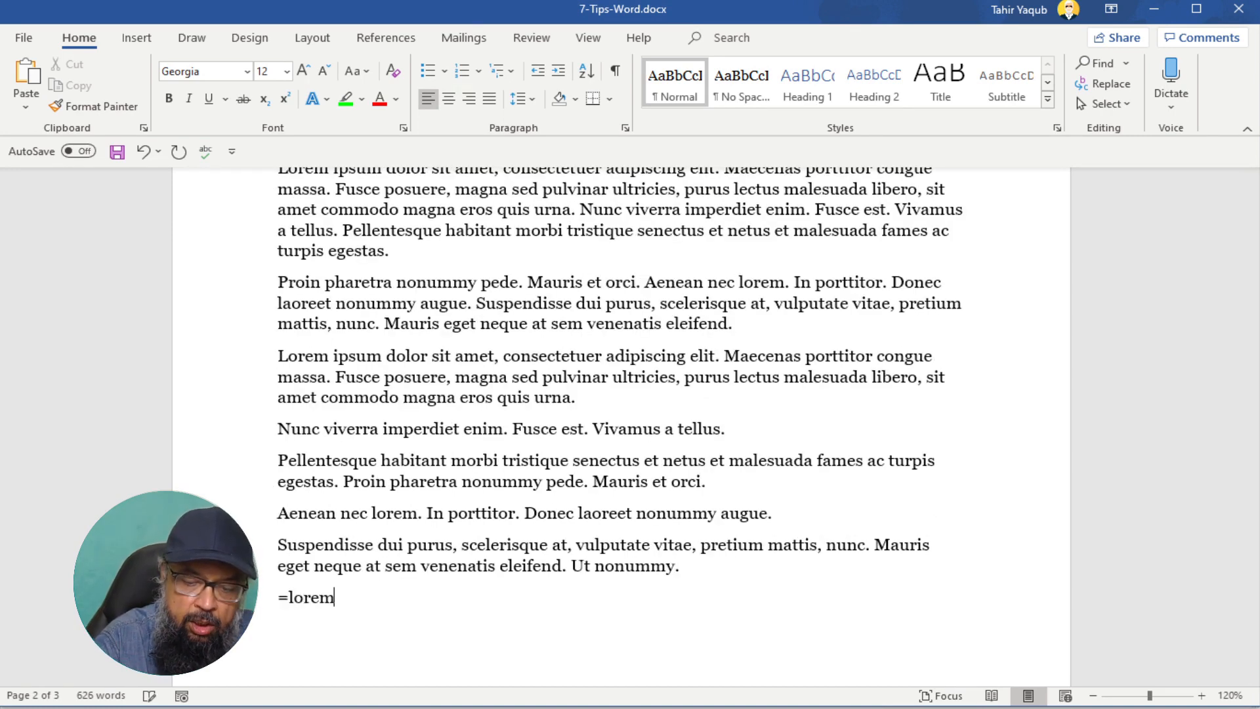
text(()
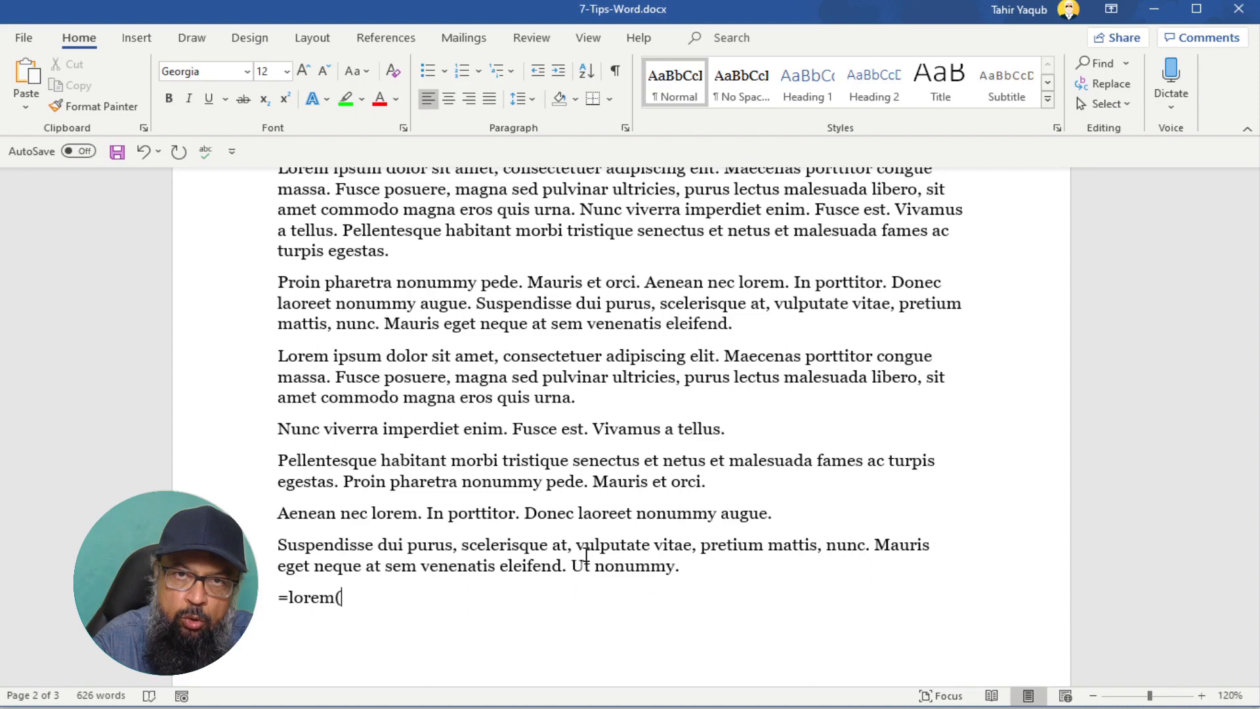
text(2,)
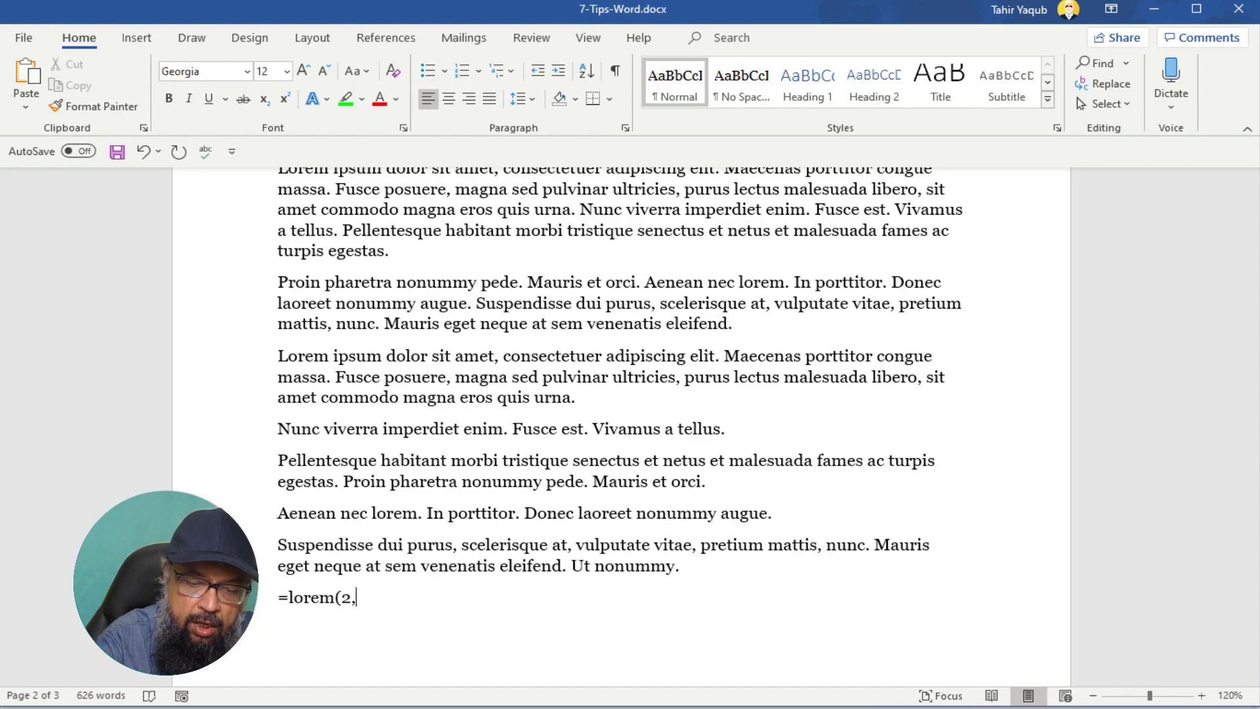
text(7)
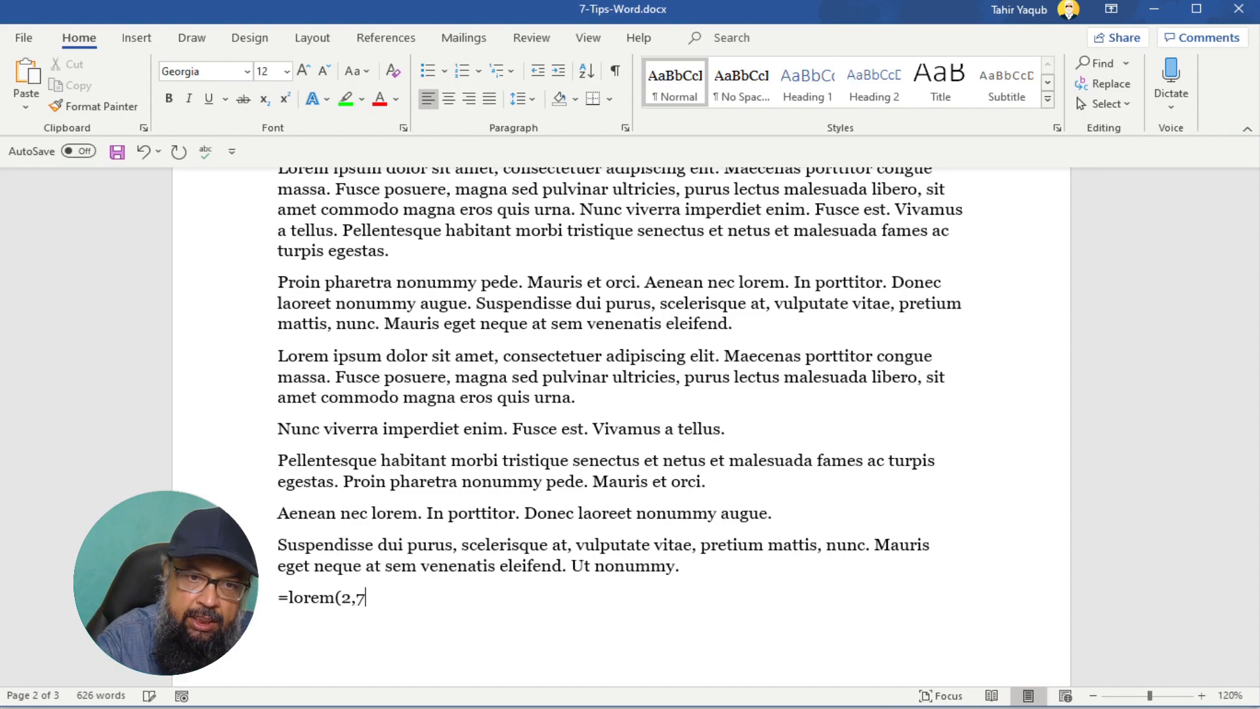
text())
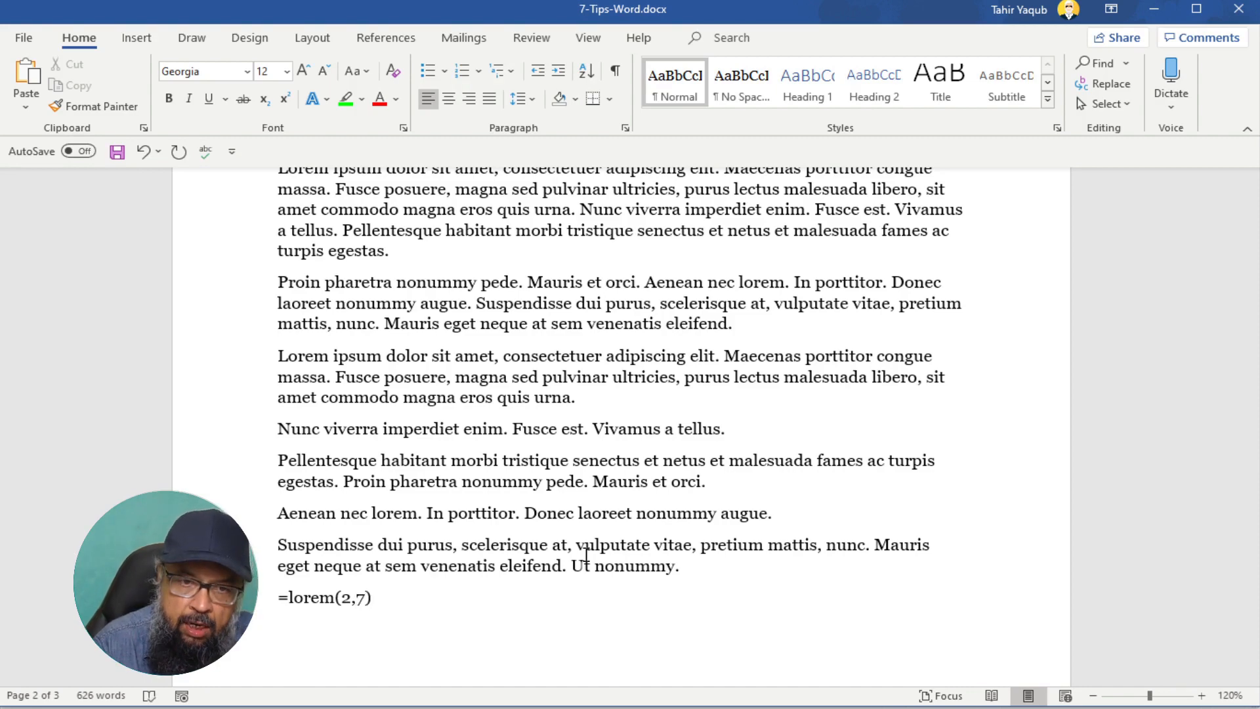
key(Return)
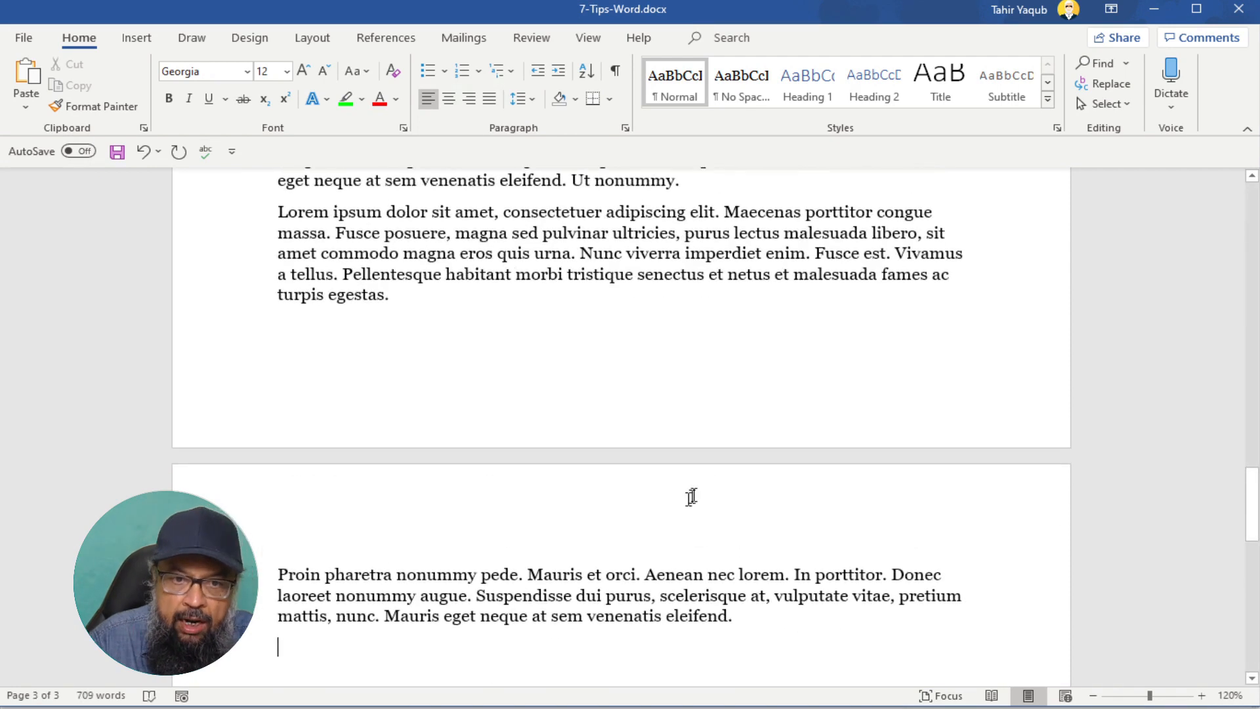
scroll(726, 504, up, 3)
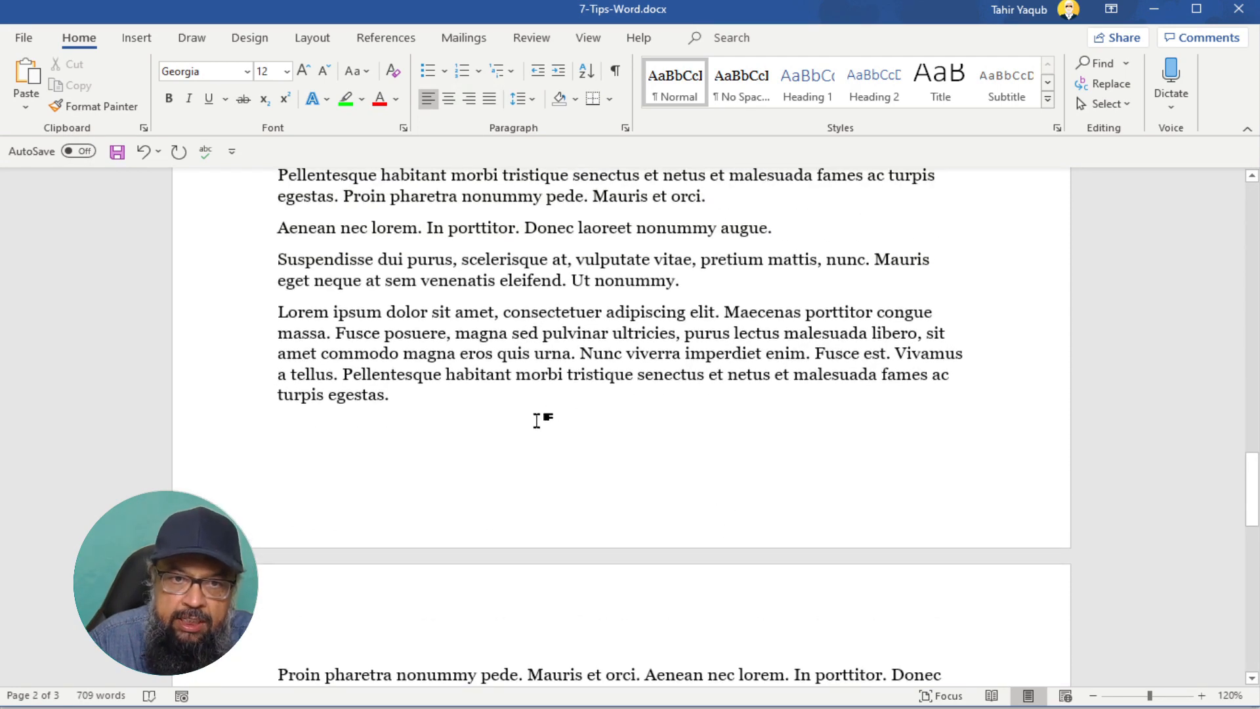
scroll(538, 422, down, 5)
scroll(540, 394, up, 3)
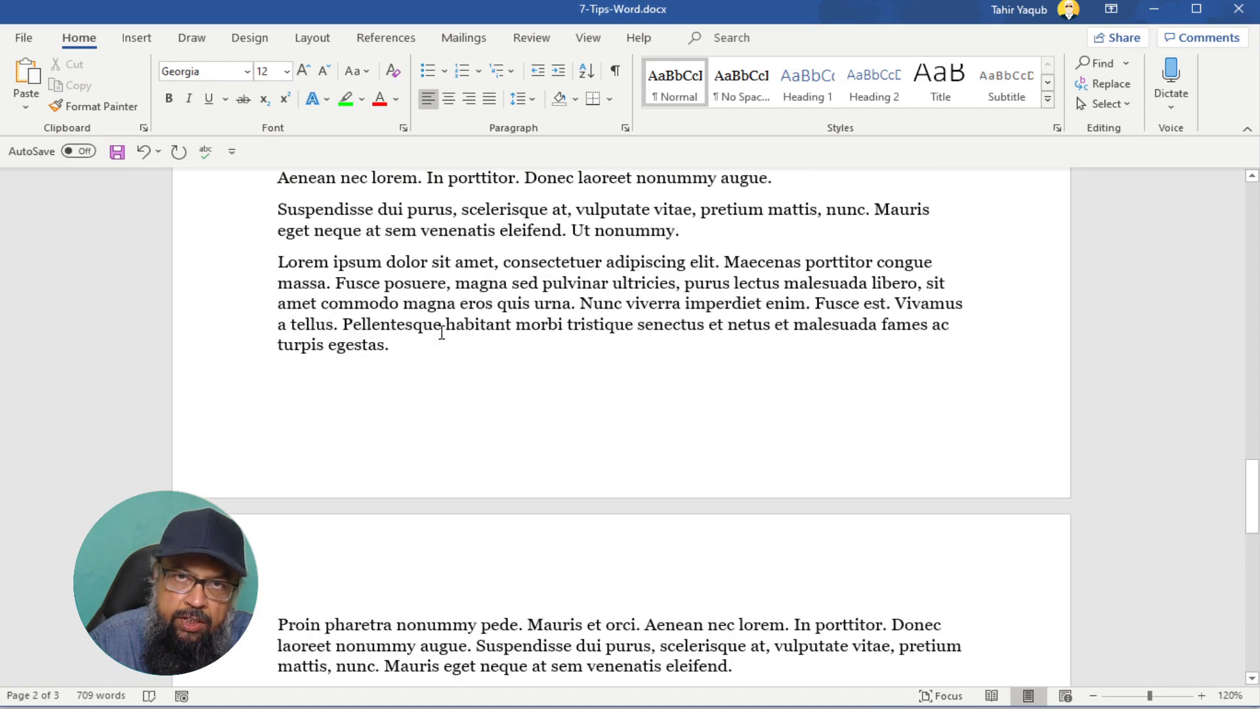
scroll(442, 332, down, 2)
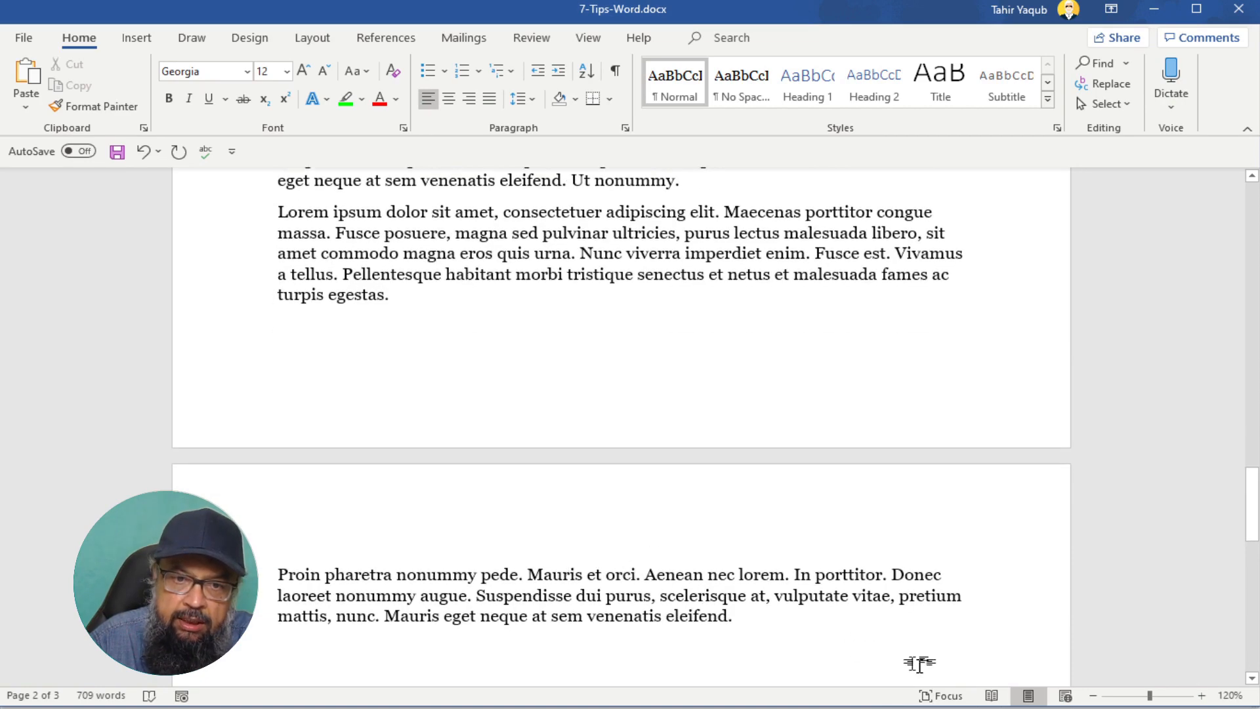
scroll(929, 671, up, 2)
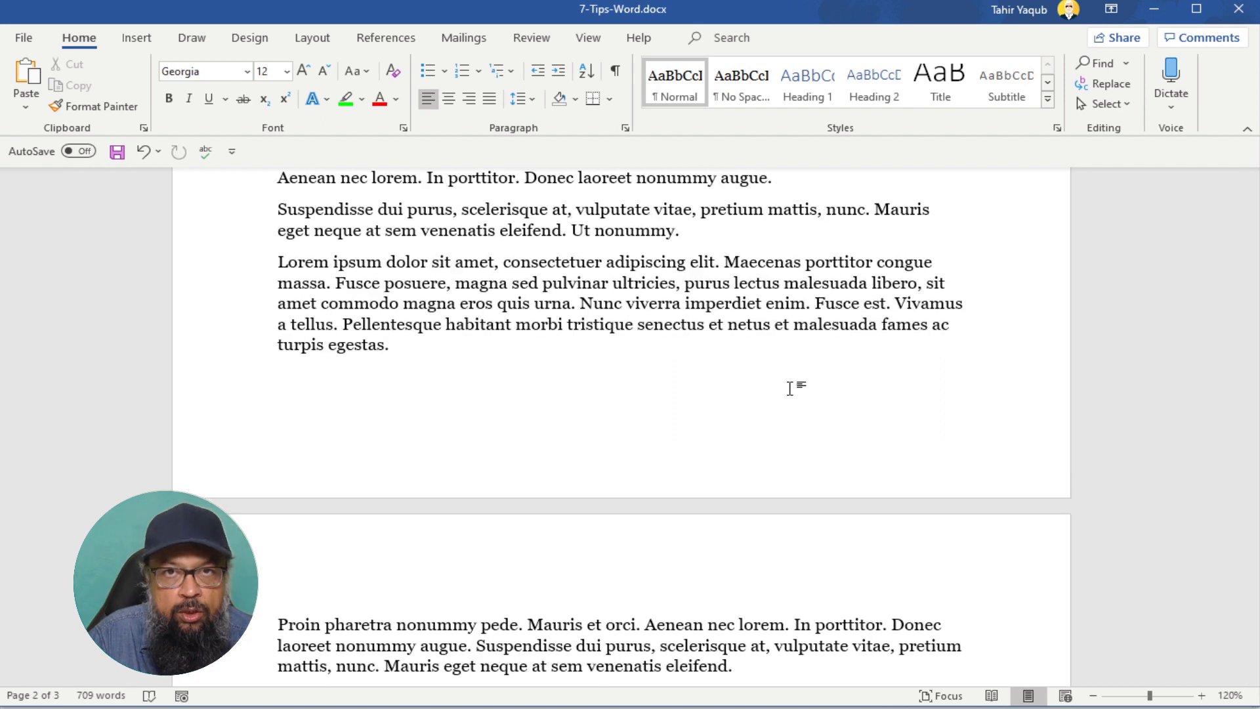